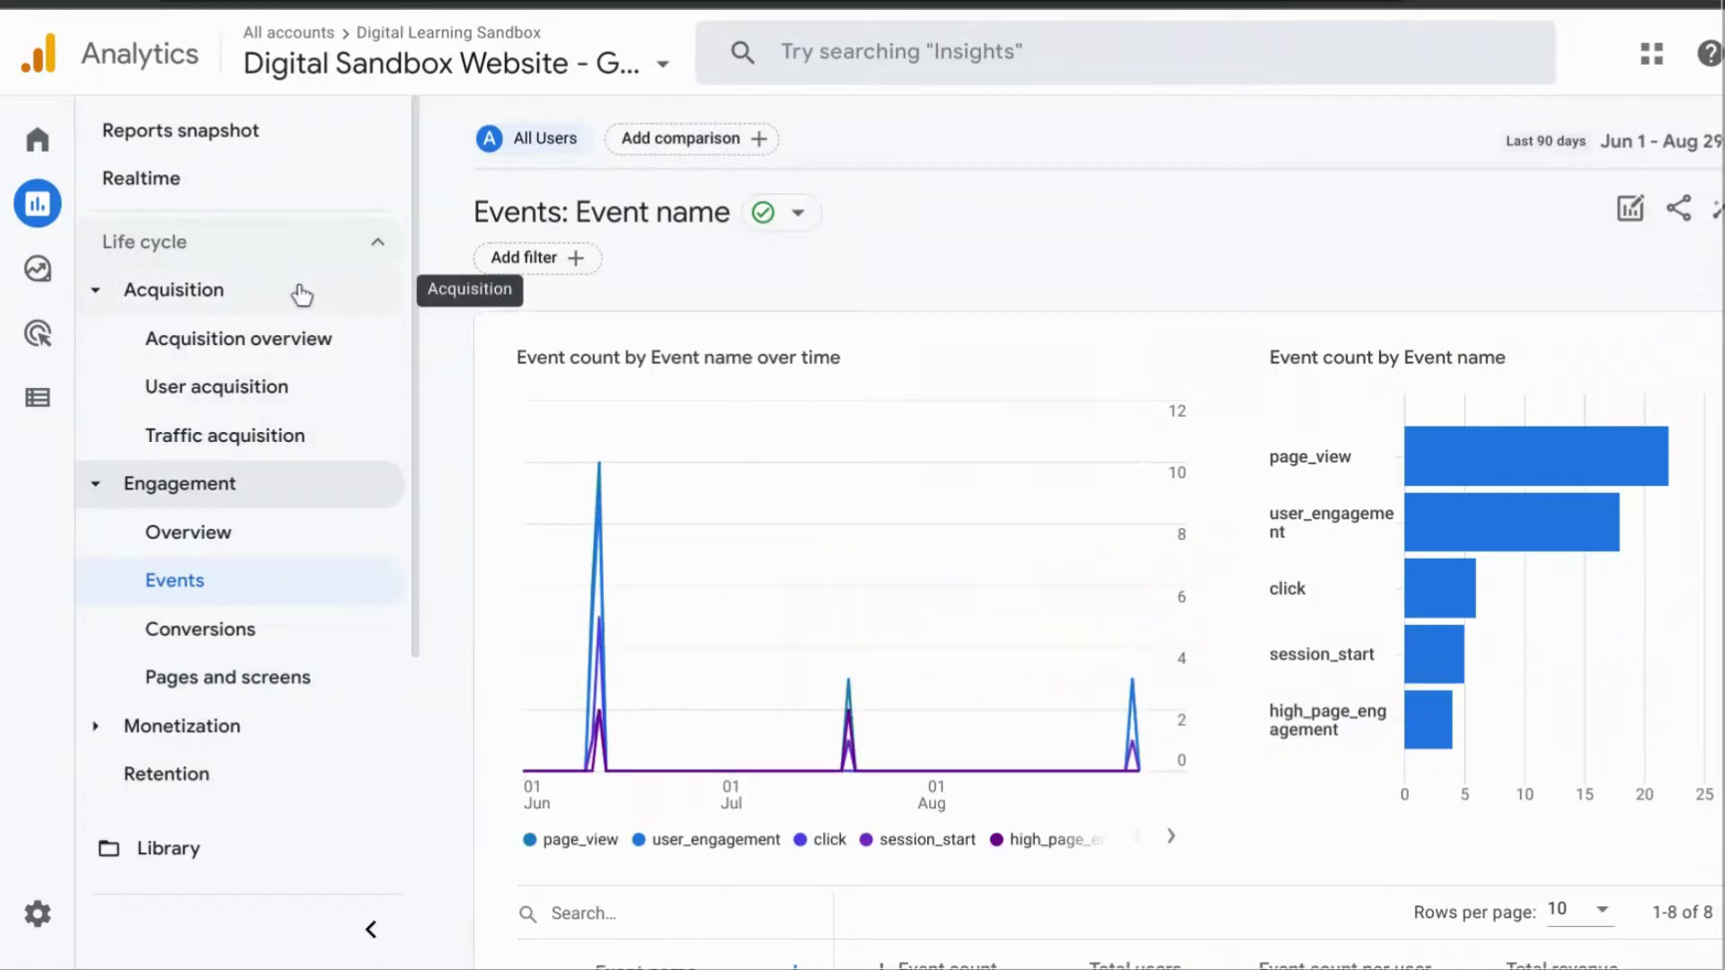
Go to Engagement > Events to see event counts by event name over the last 90 days.
{"action": "mouse_move", "coordinate": [36, 207]}
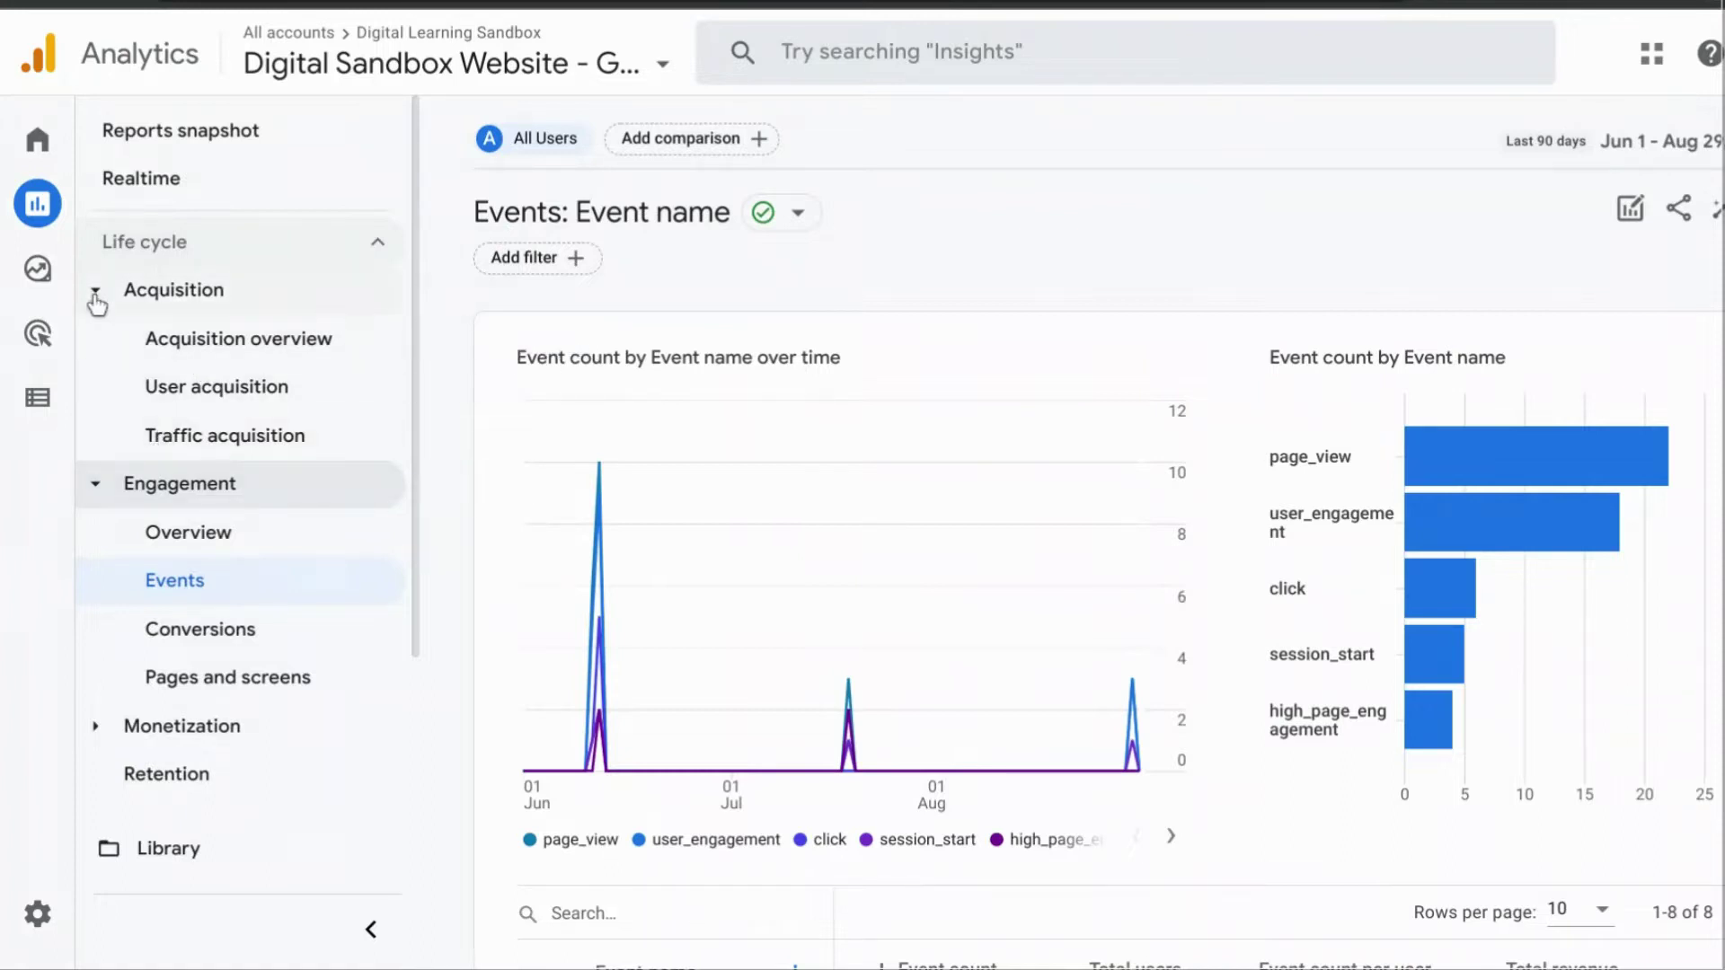
Collapse the Acquisition reports group and scroll down to the events table.
{"action": "left_click", "coordinate": [96, 293]}
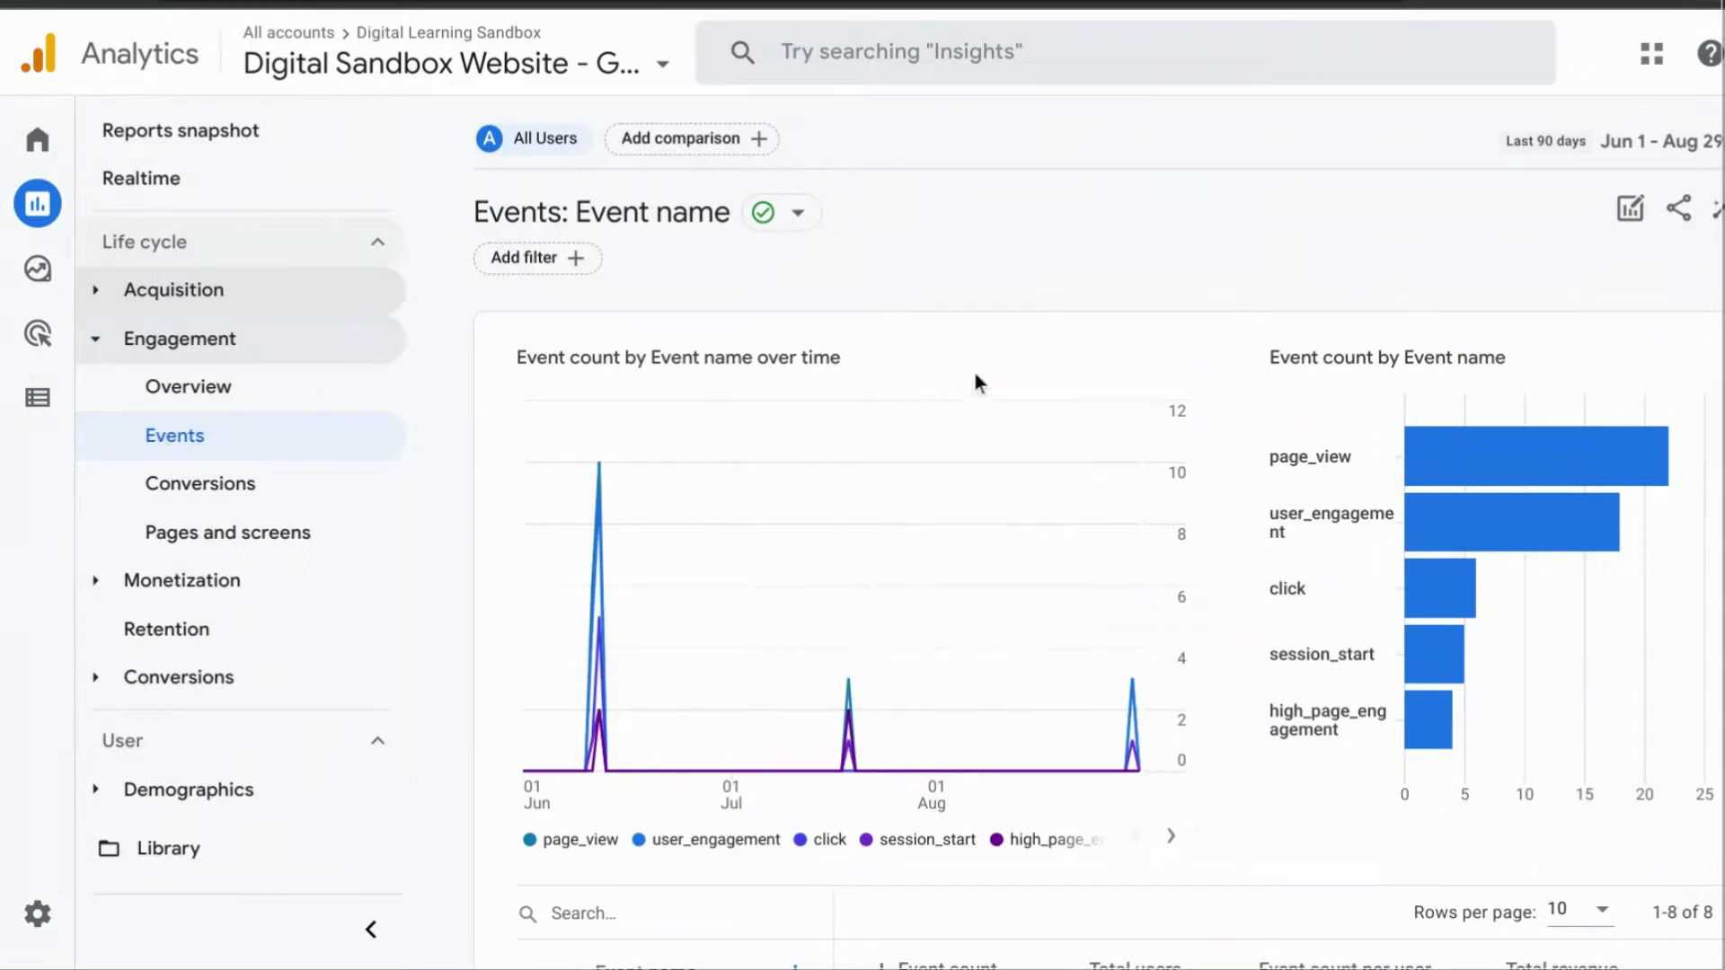
{"action": "scroll", "coordinate": [975, 374], "scroll_direction": "down", "scroll_amount": 2}
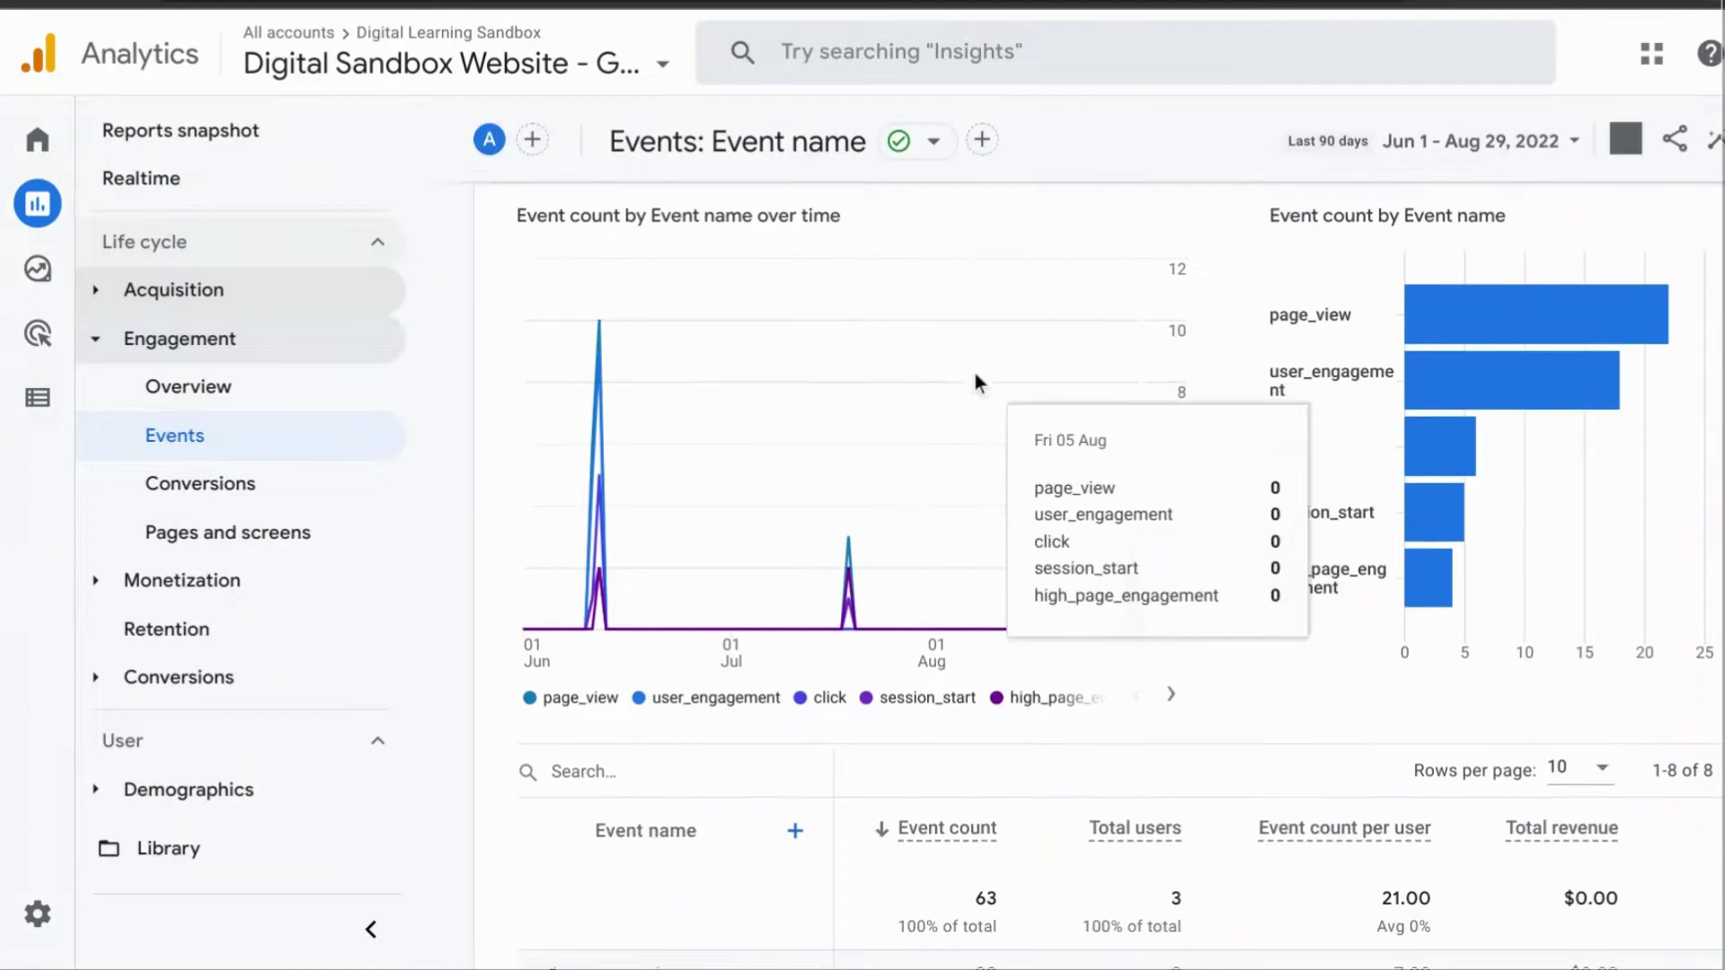
{"action": "scroll", "coordinate": [976, 377], "scroll_direction": "down", "scroll_amount": 5}
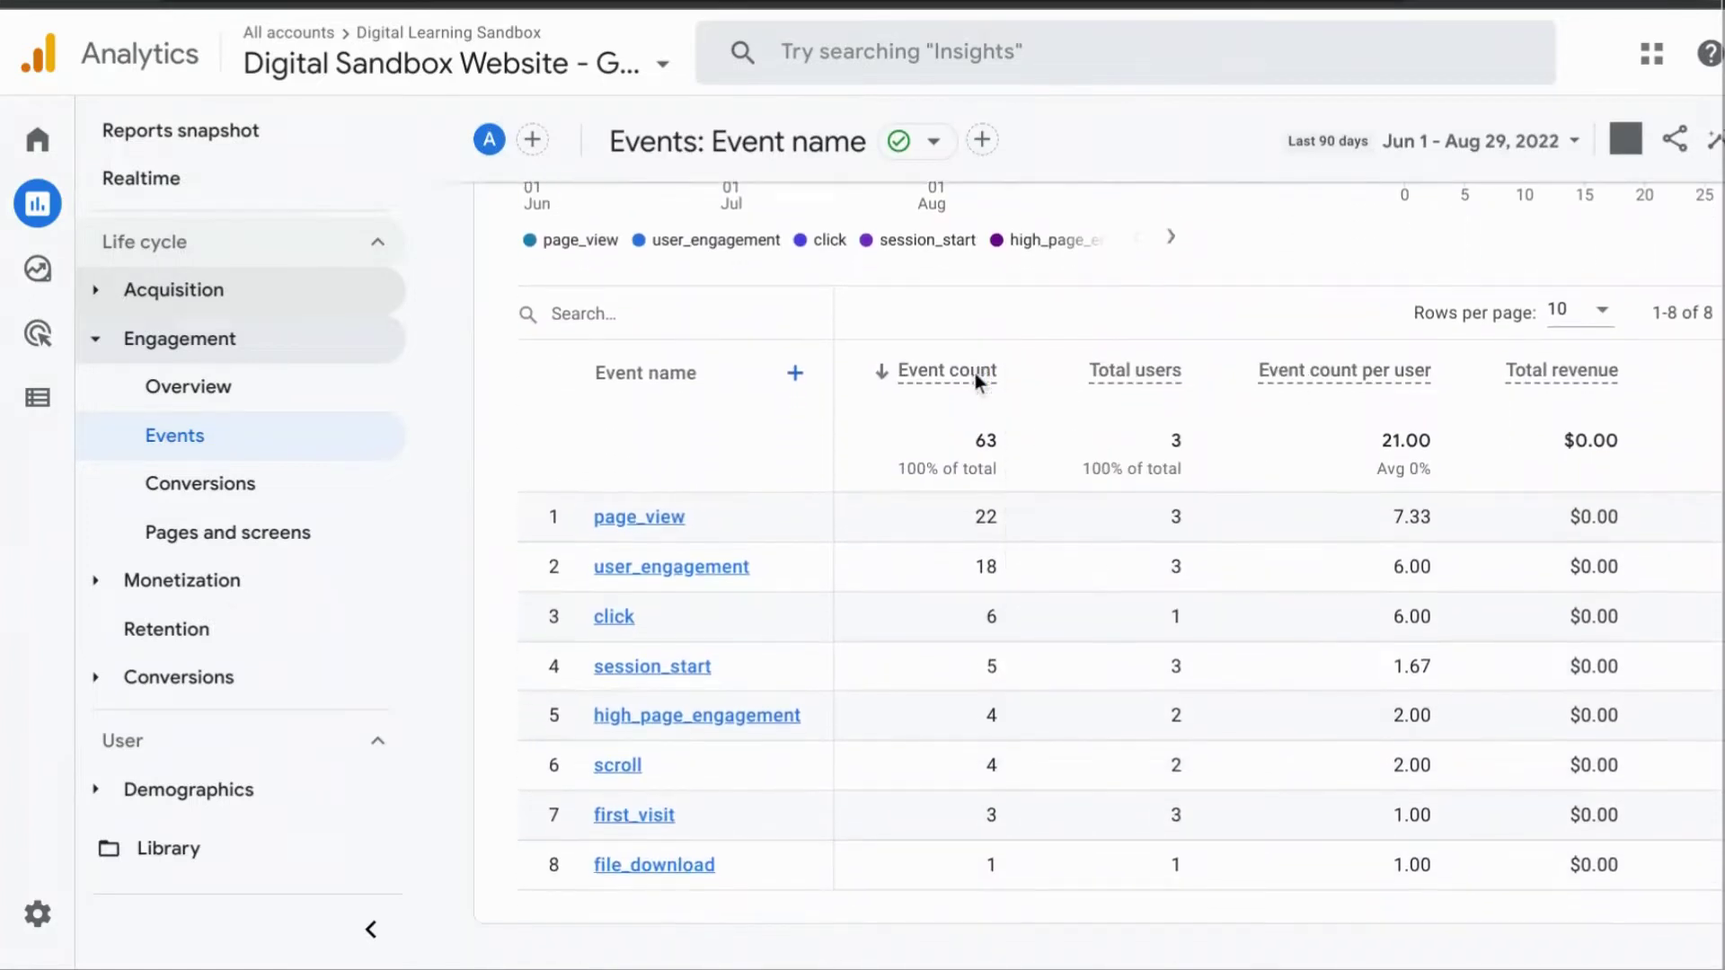
{"action": "scroll", "coordinate": [976, 382], "scroll_direction": "down", "scroll_amount": 1}
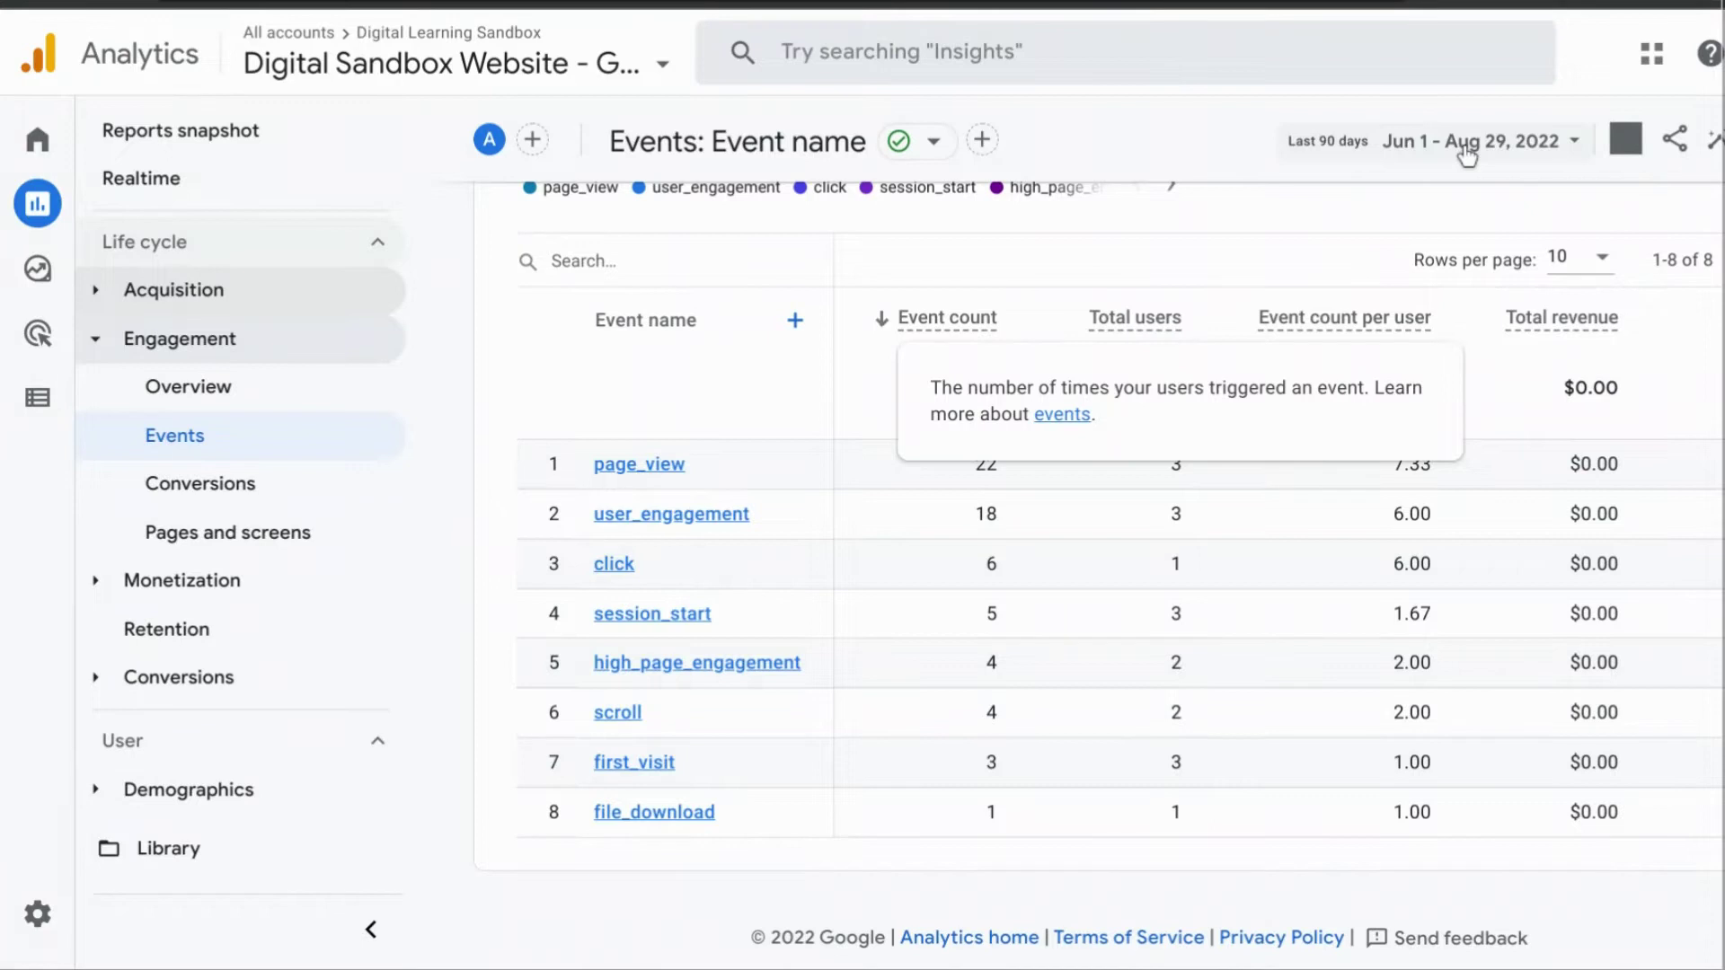
Review the eight events totalling 63, led by page_view (22) and user_engagement (18).
{"action": "scroll", "coordinate": [1446, 550], "scroll_direction": "up", "scroll_amount": 3}
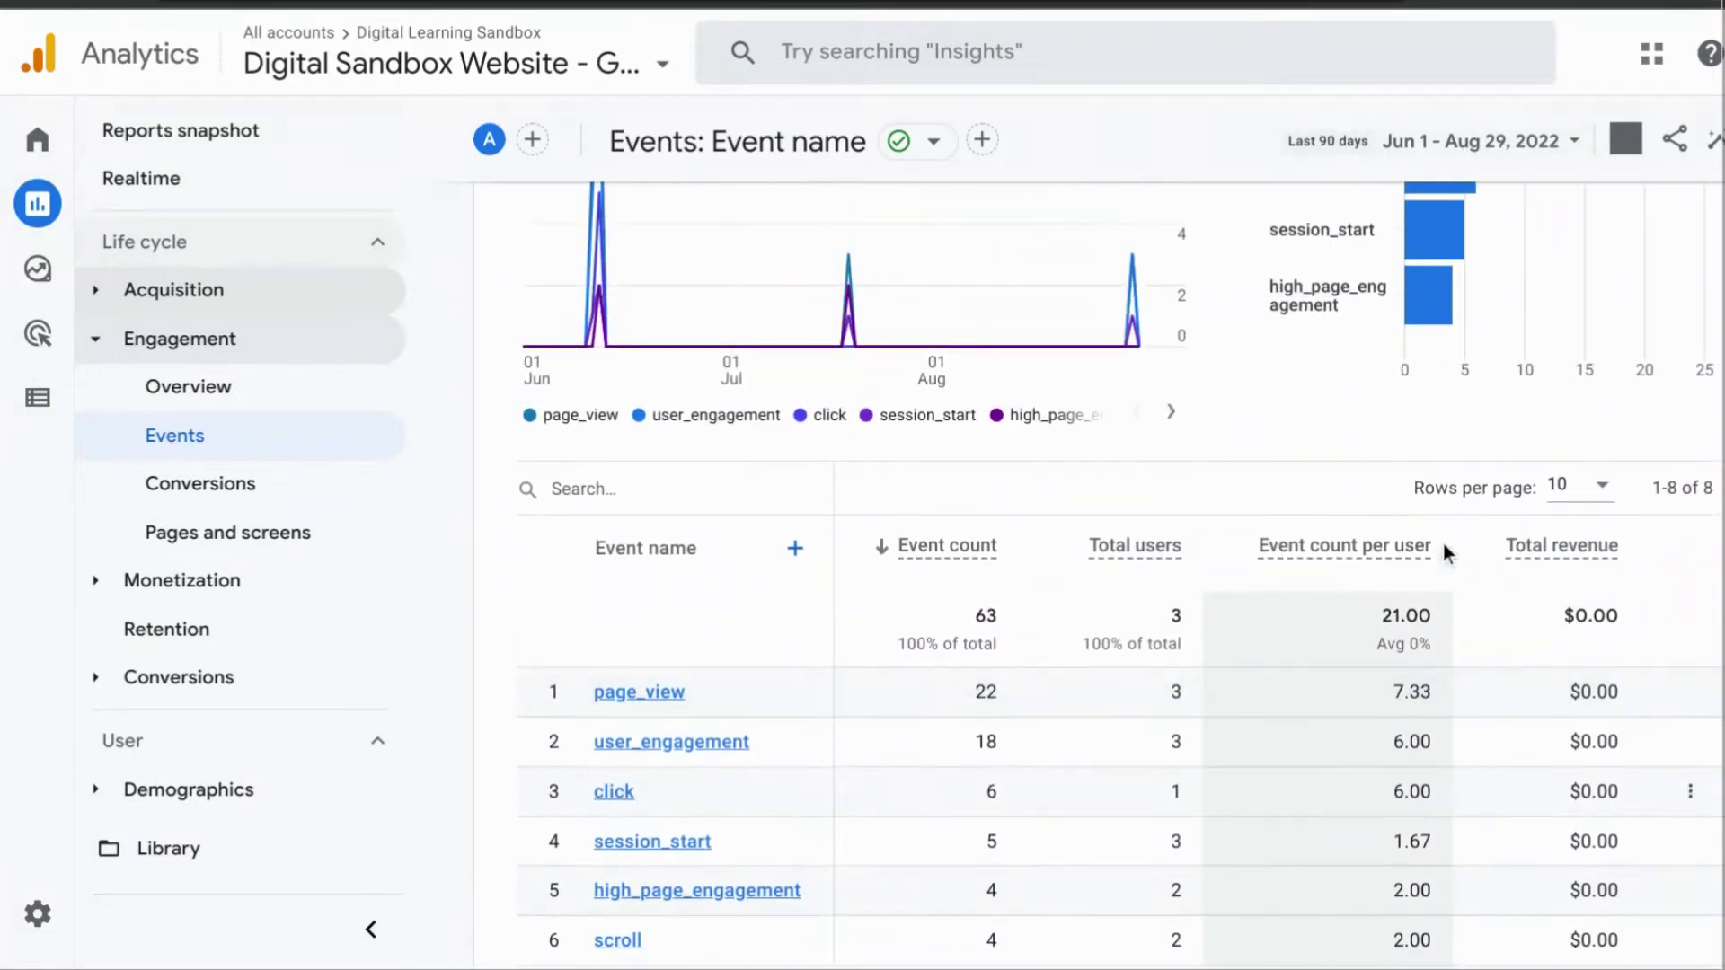
{"action": "scroll", "coordinate": [1394, 557], "scroll_direction": "up", "scroll_amount": 3}
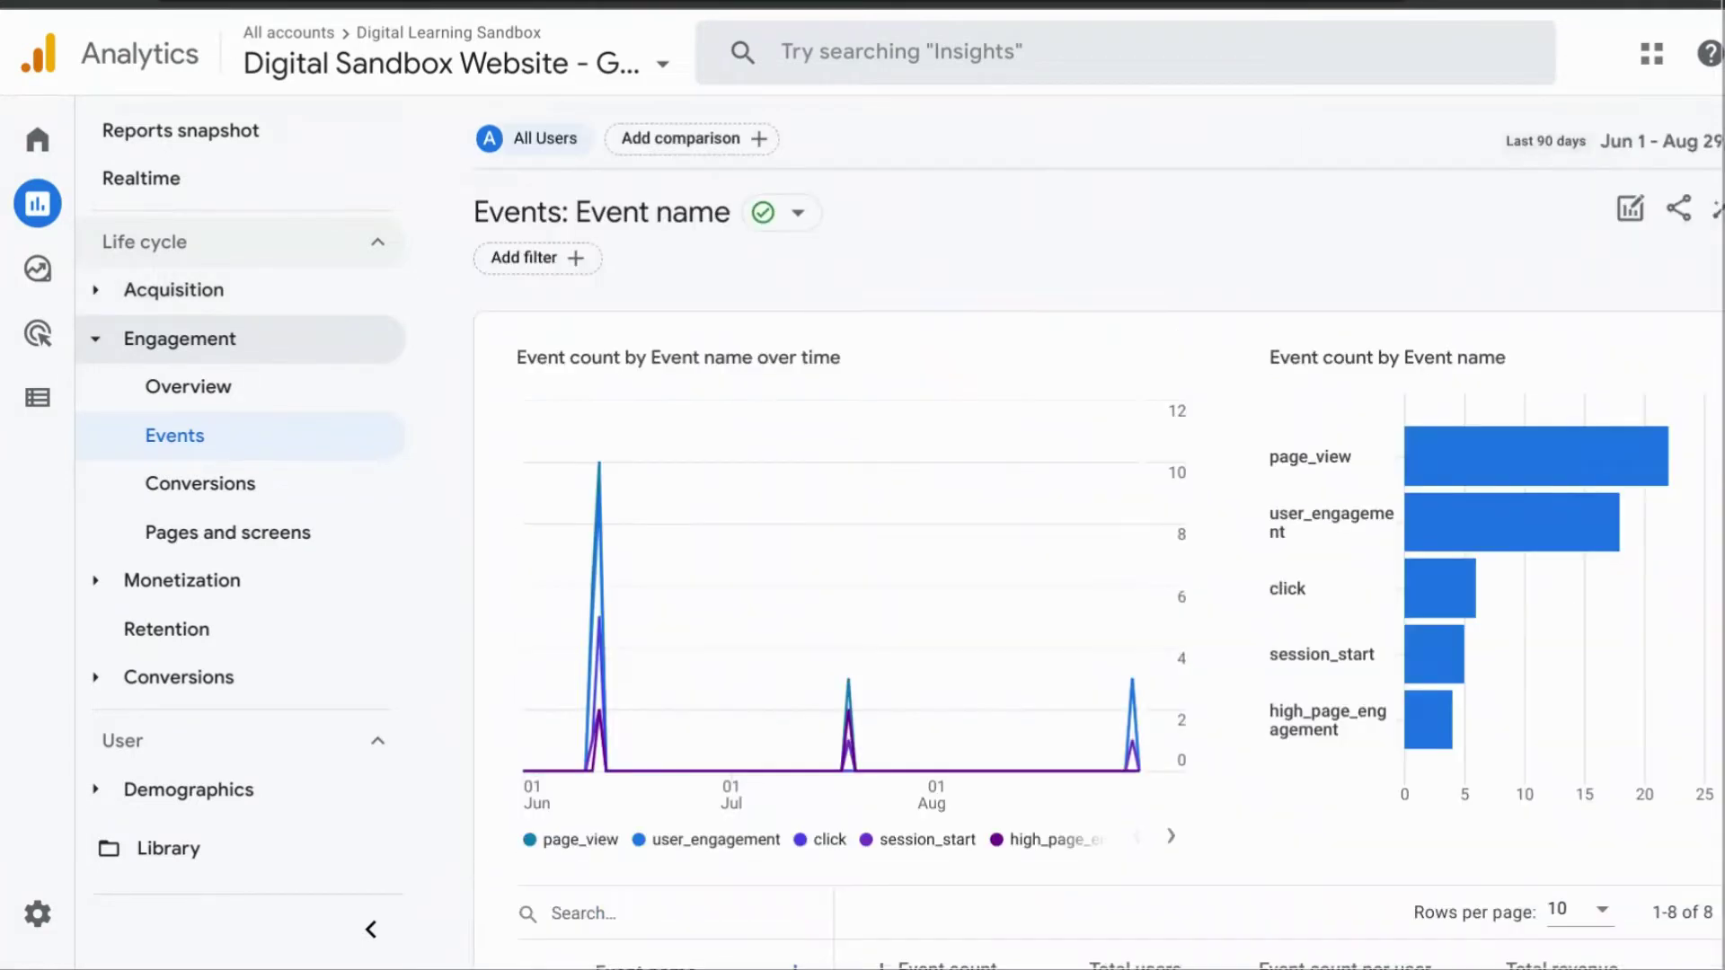
{"action": "scroll", "coordinate": [1098, 575], "scroll_direction": "down", "scroll_amount": 5}
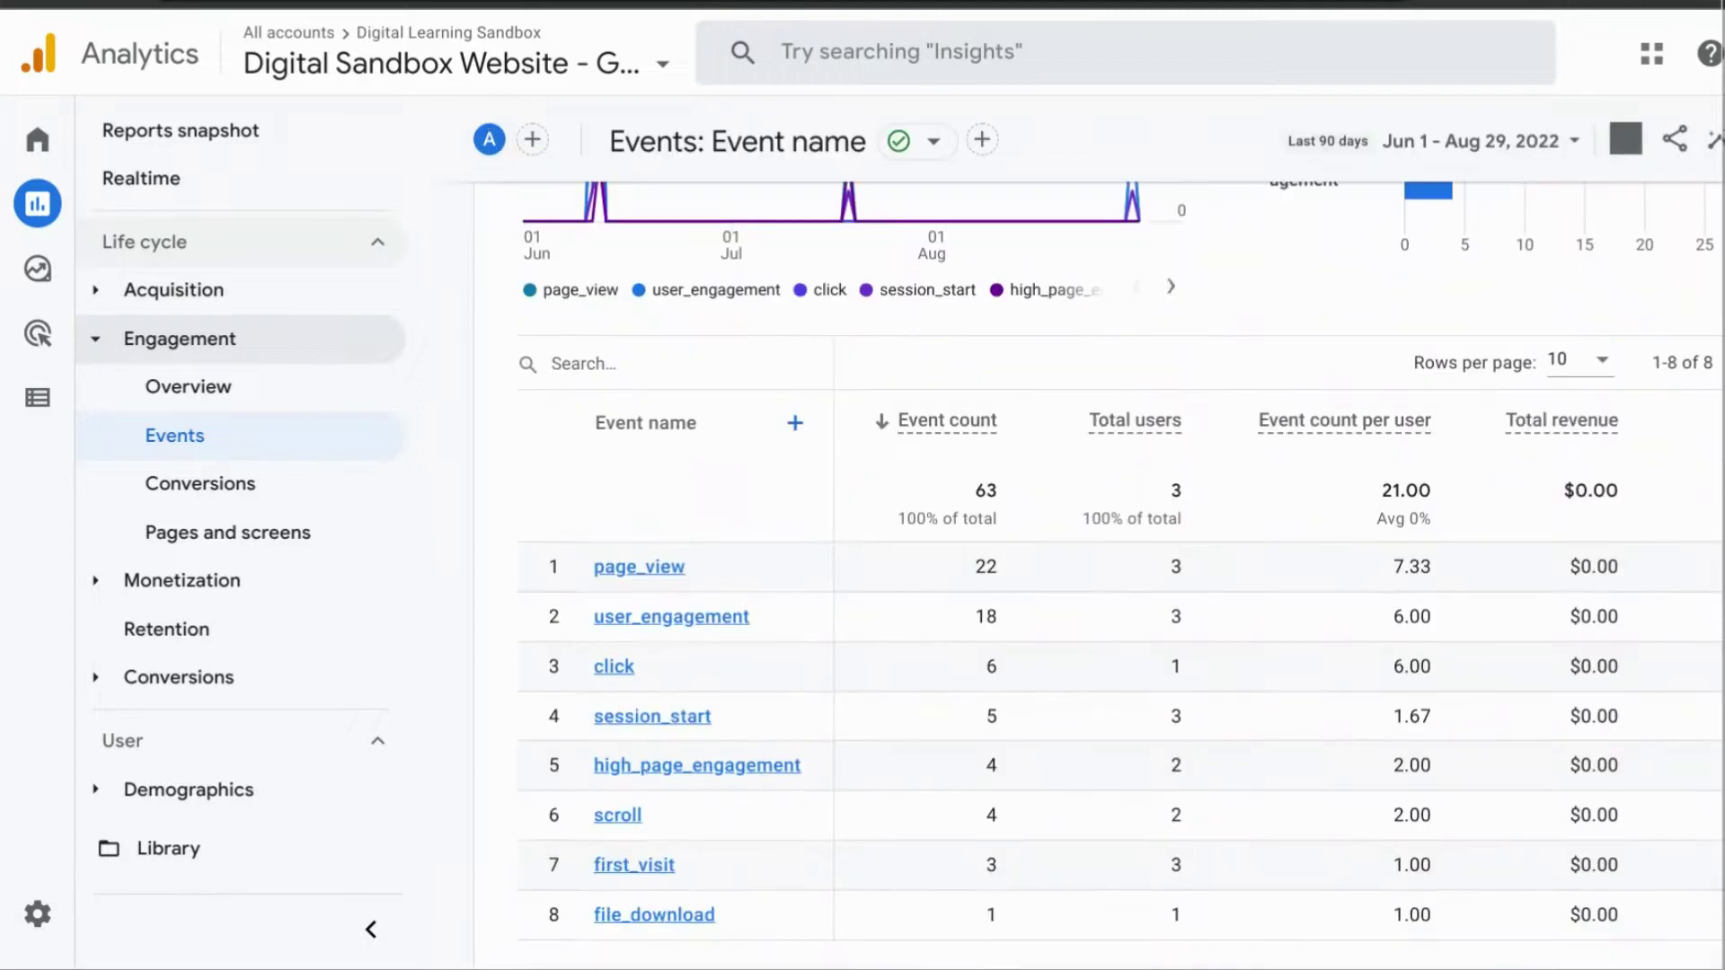
{"action": "scroll", "coordinate": [1098, 575], "scroll_direction": "up", "scroll_amount": 4}
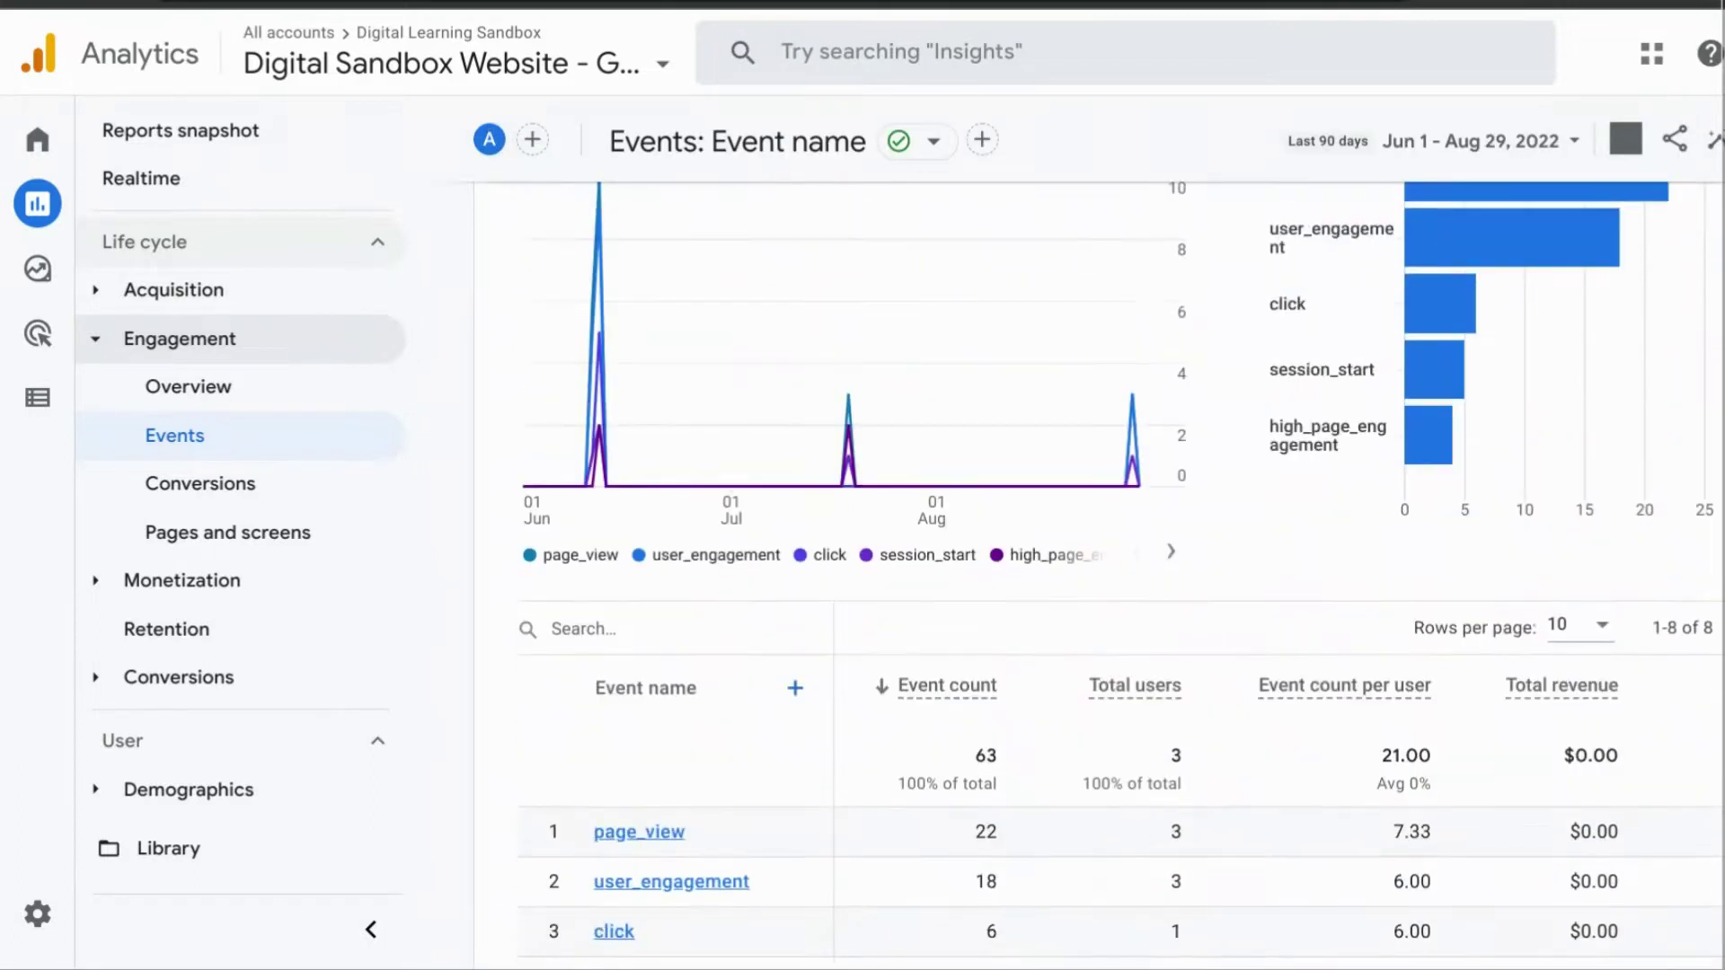
{"action": "scroll", "coordinate": [1098, 575], "scroll_direction": "up", "scroll_amount": 2}
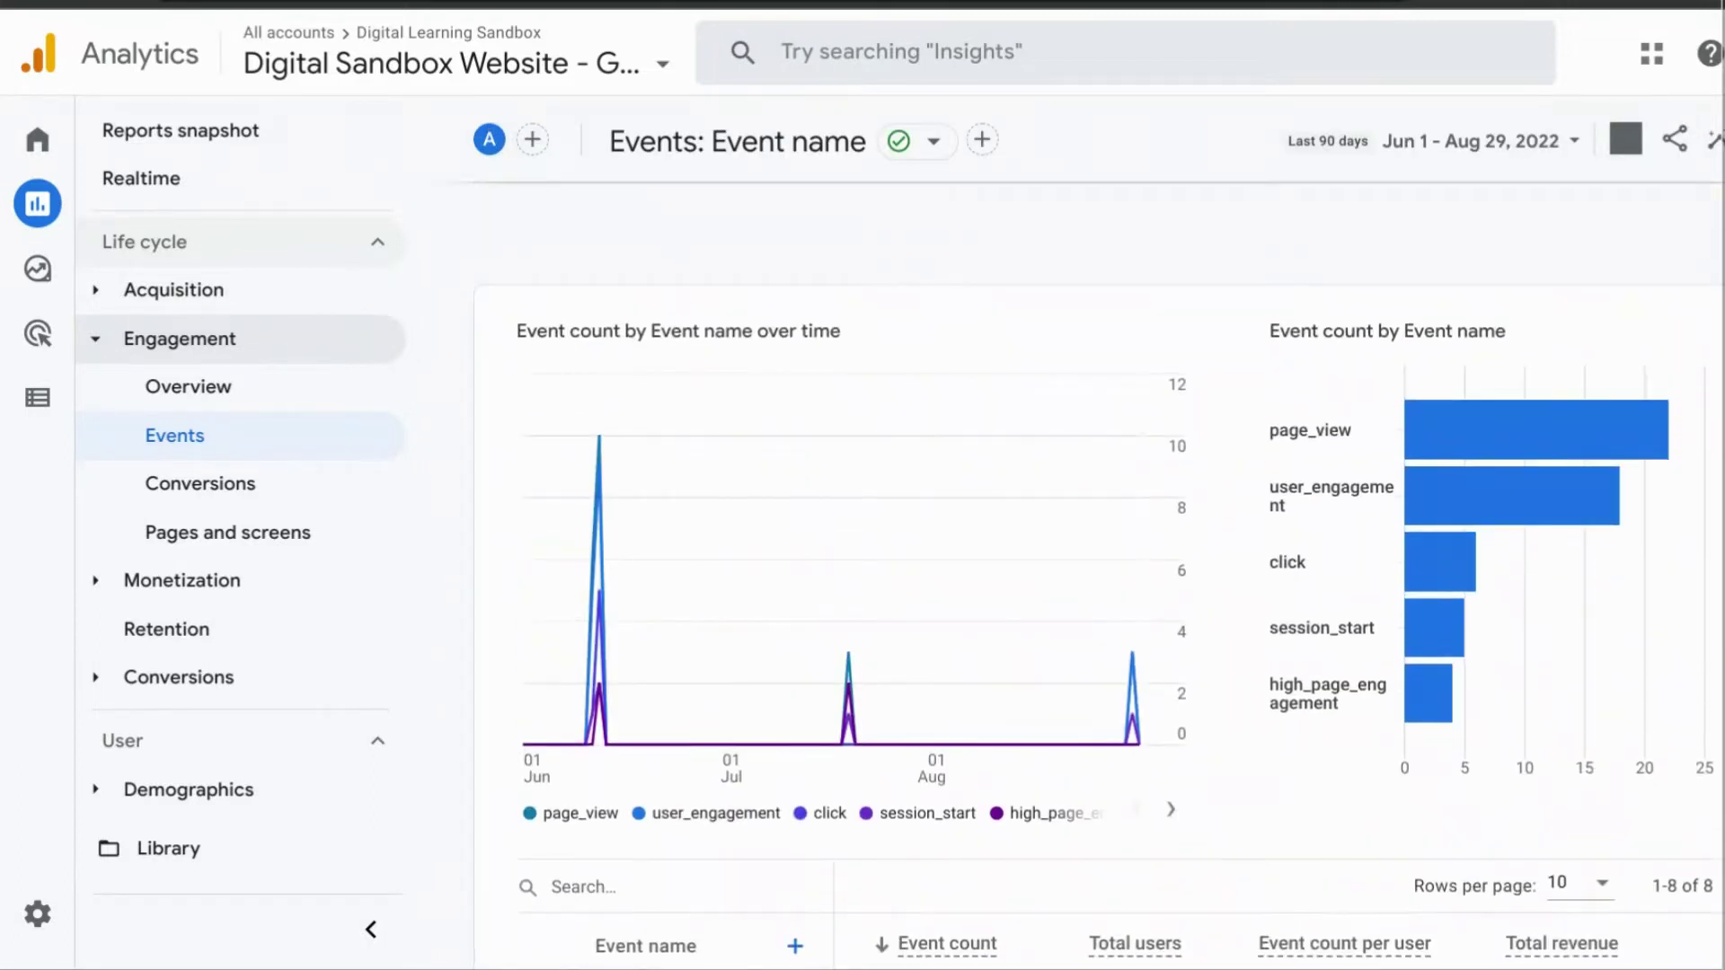
{"action": "scroll", "coordinate": [1098, 575], "scroll_direction": "down", "scroll_amount": 1}
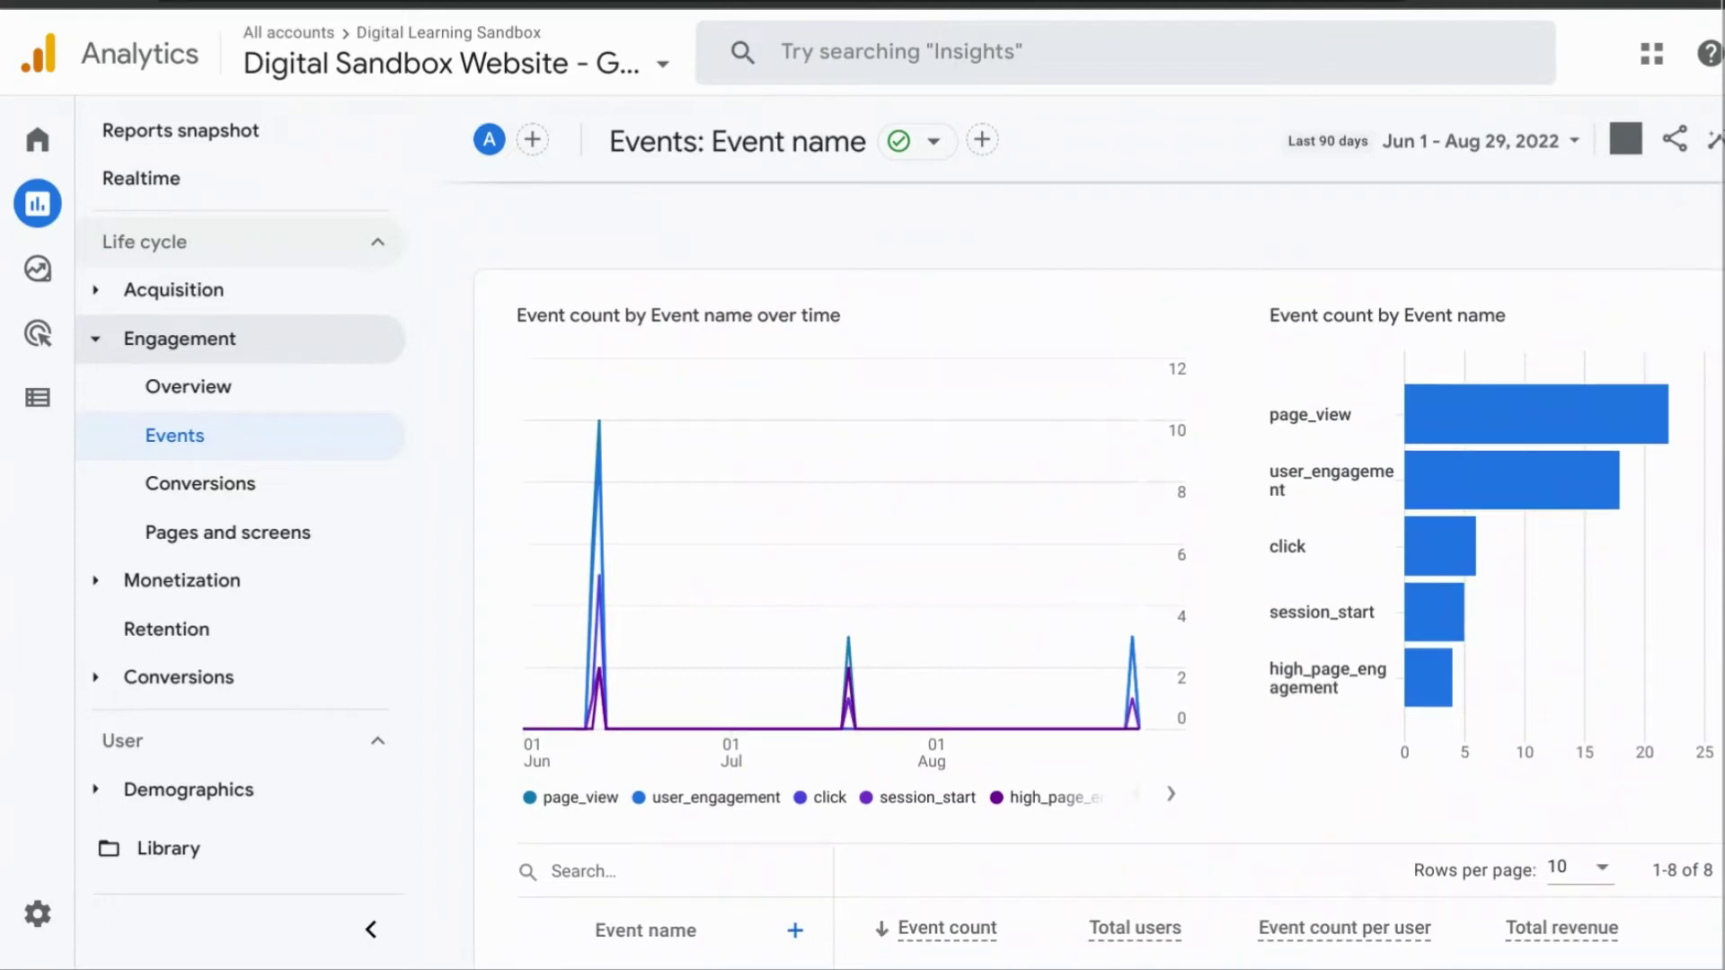
{"action": "scroll", "coordinate": [1098, 575], "scroll_direction": "down", "scroll_amount": 3}
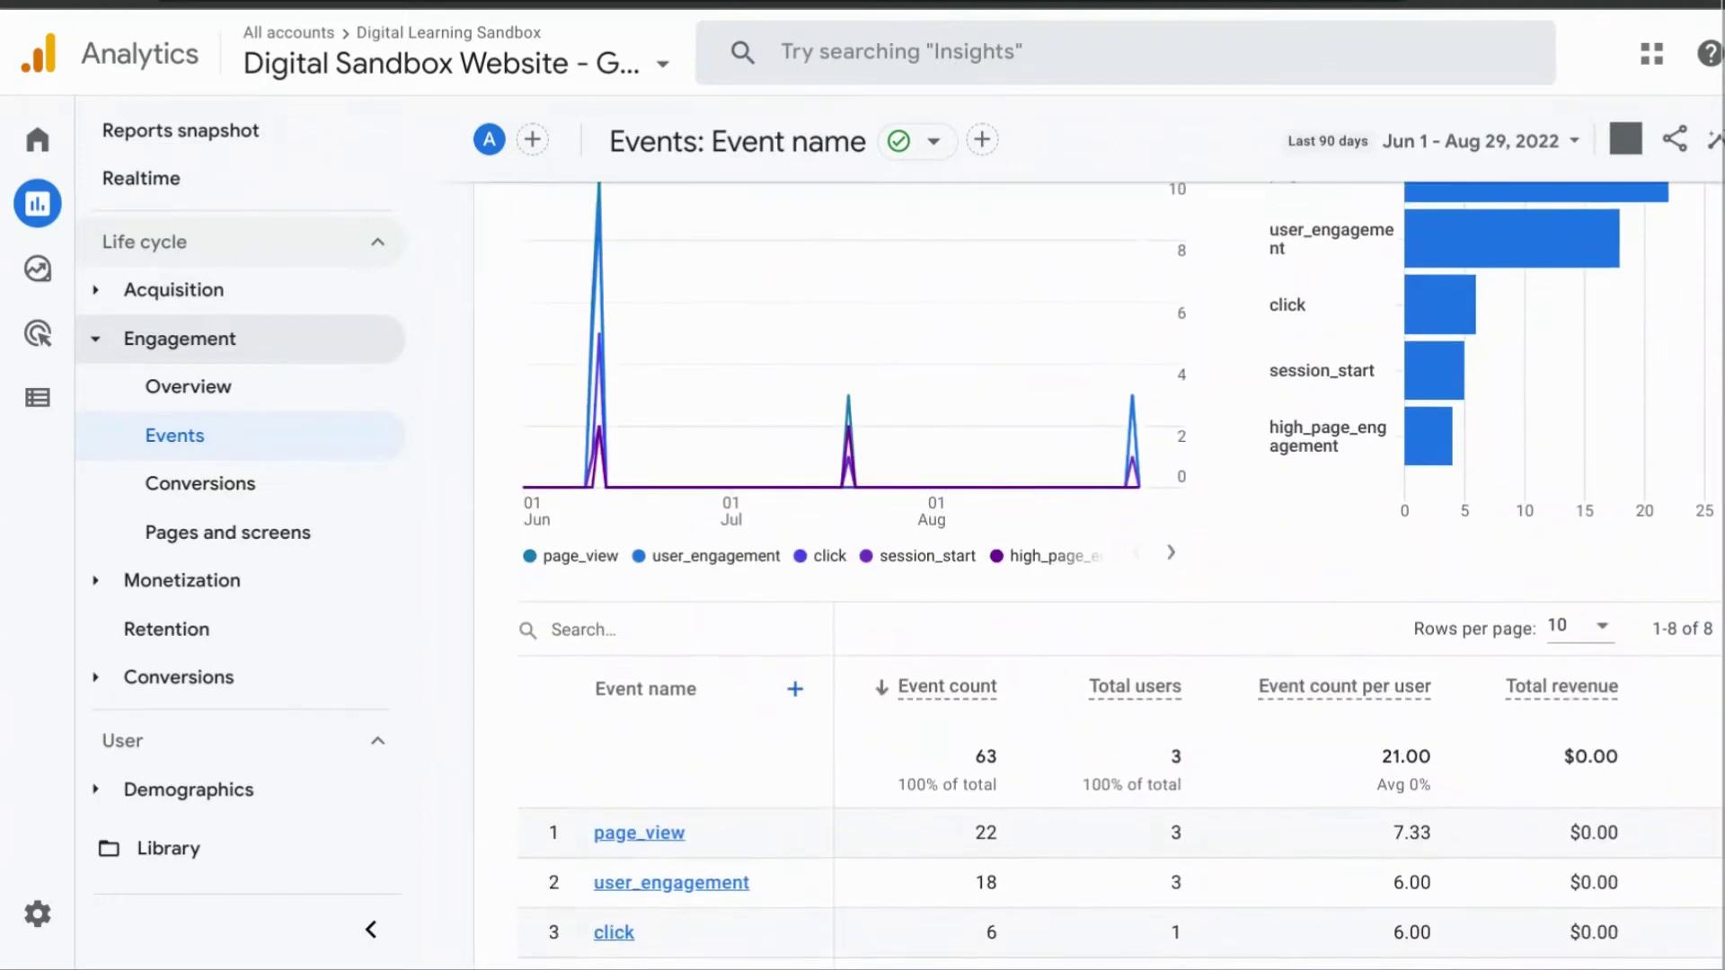
{"action": "scroll", "coordinate": [1000, 536], "scroll_direction": "up", "scroll_amount": 2}
{"action": "scroll", "coordinate": [1000, 536], "scroll_direction": "down", "scroll_amount": 2}
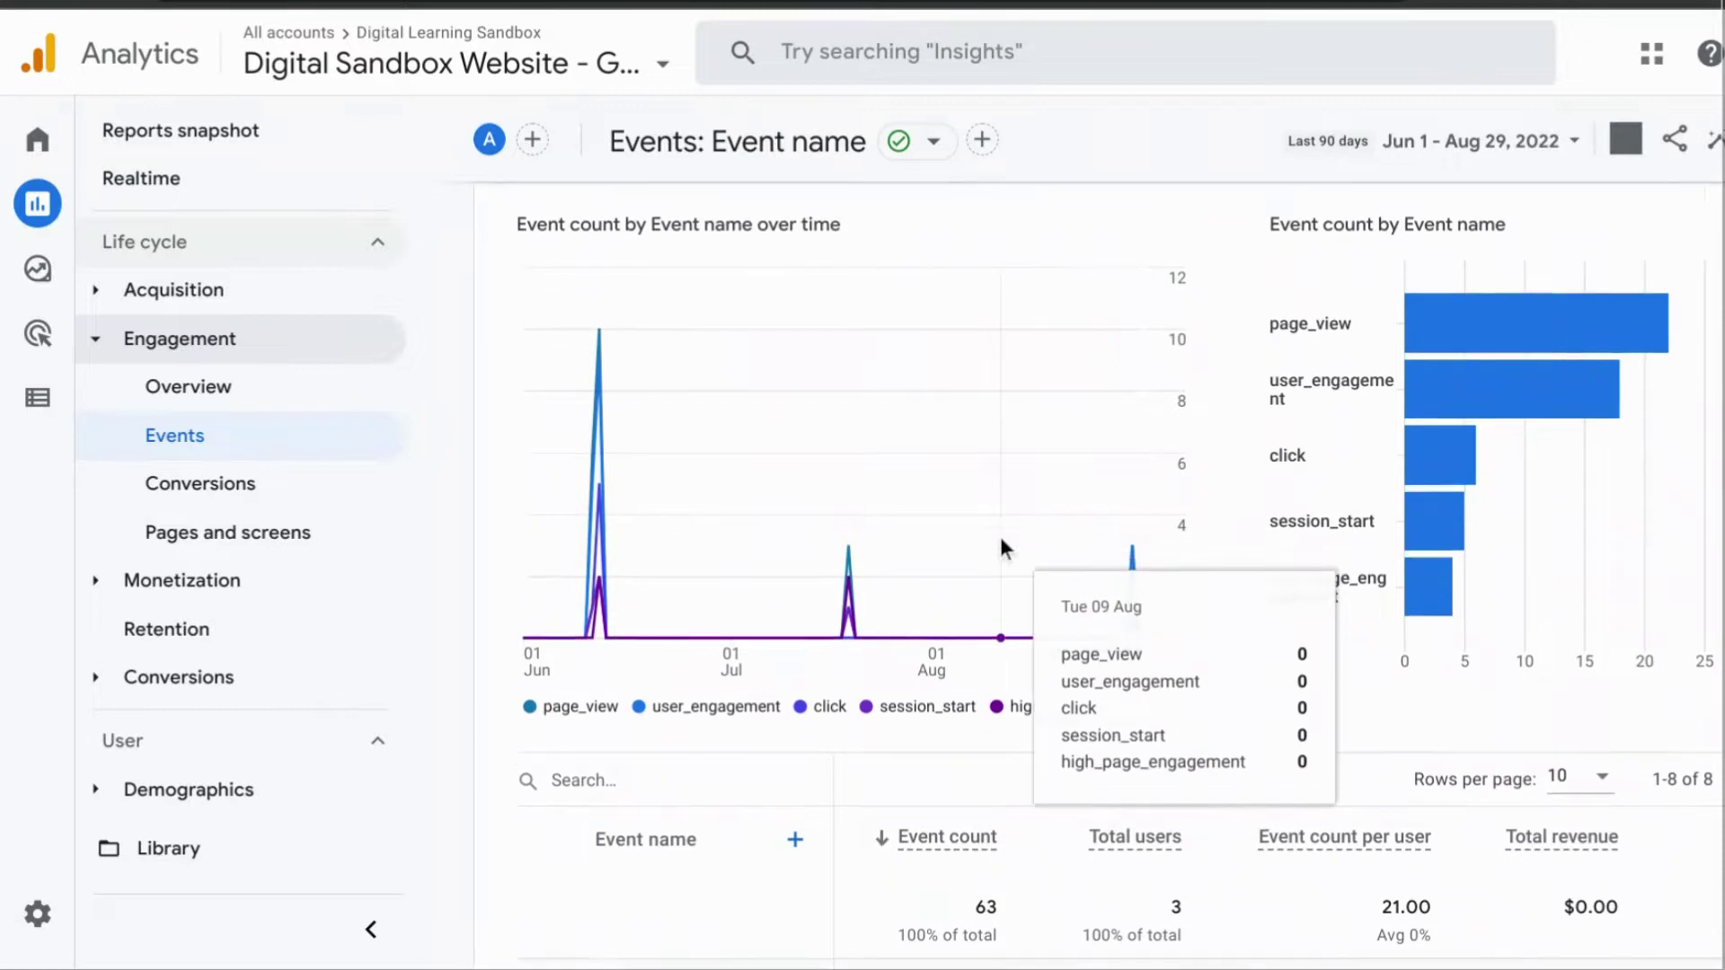
{"action": "scroll", "coordinate": [993, 549], "scroll_direction": "down", "scroll_amount": 2}
{"action": "scroll", "coordinate": [957, 624], "scroll_direction": "up", "scroll_amount": 4}
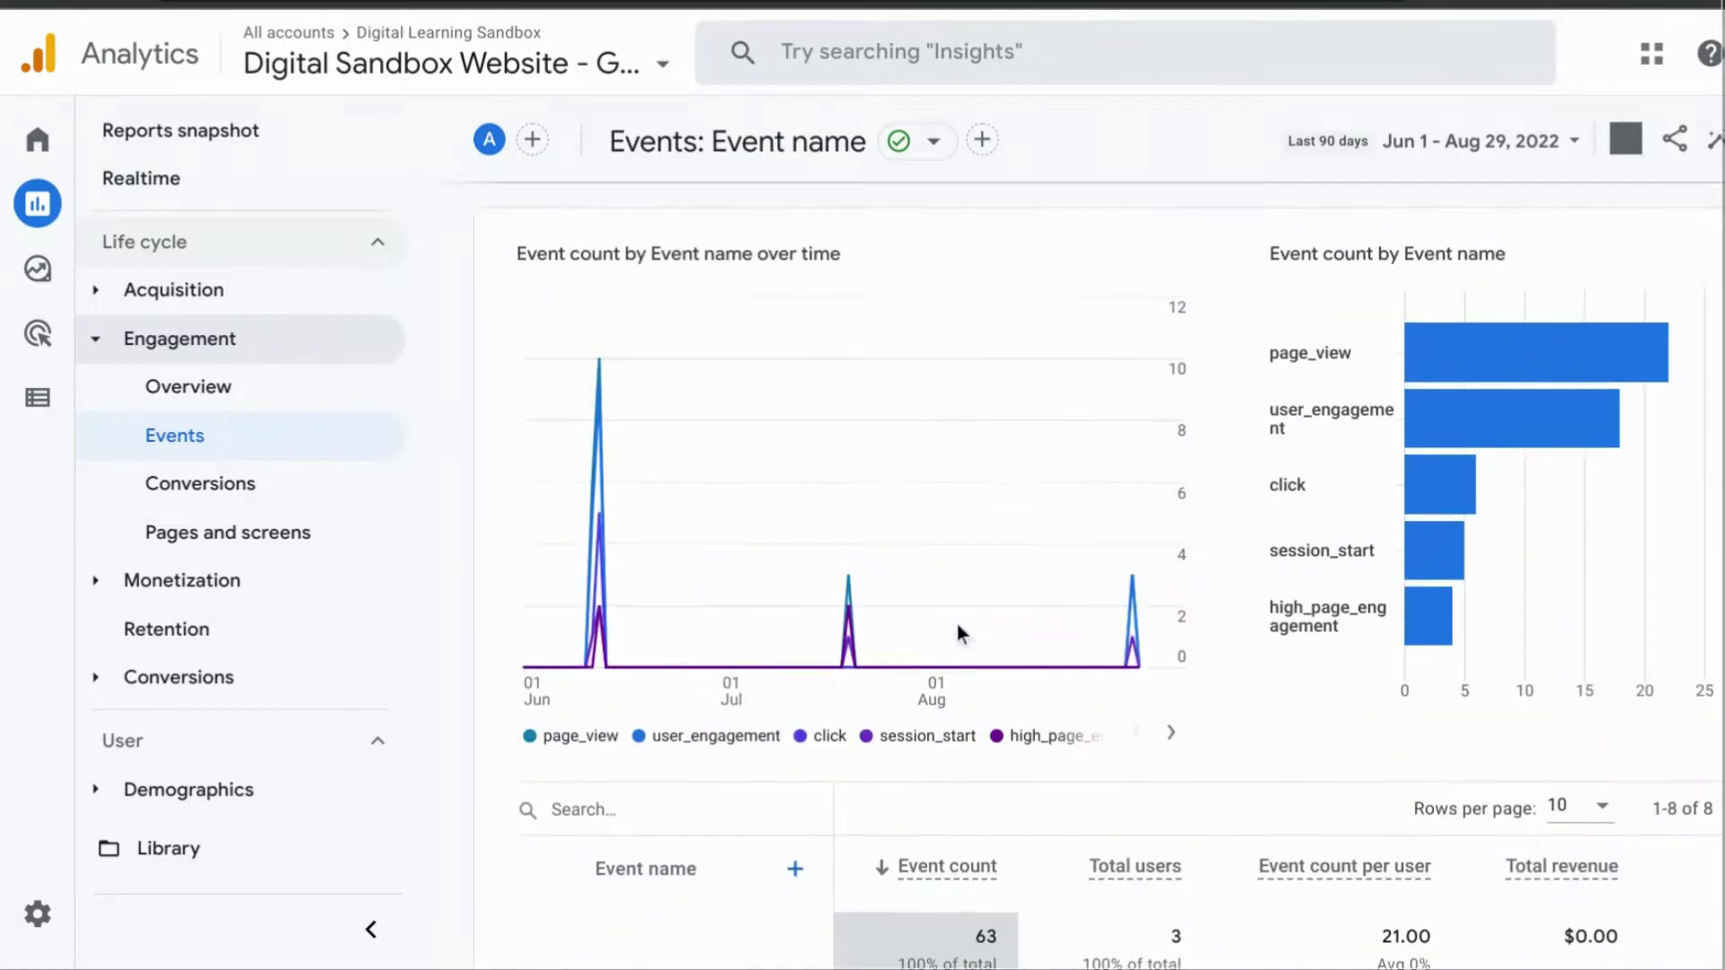
{"action": "scroll", "coordinate": [940, 451], "scroll_direction": "up", "scroll_amount": 2}
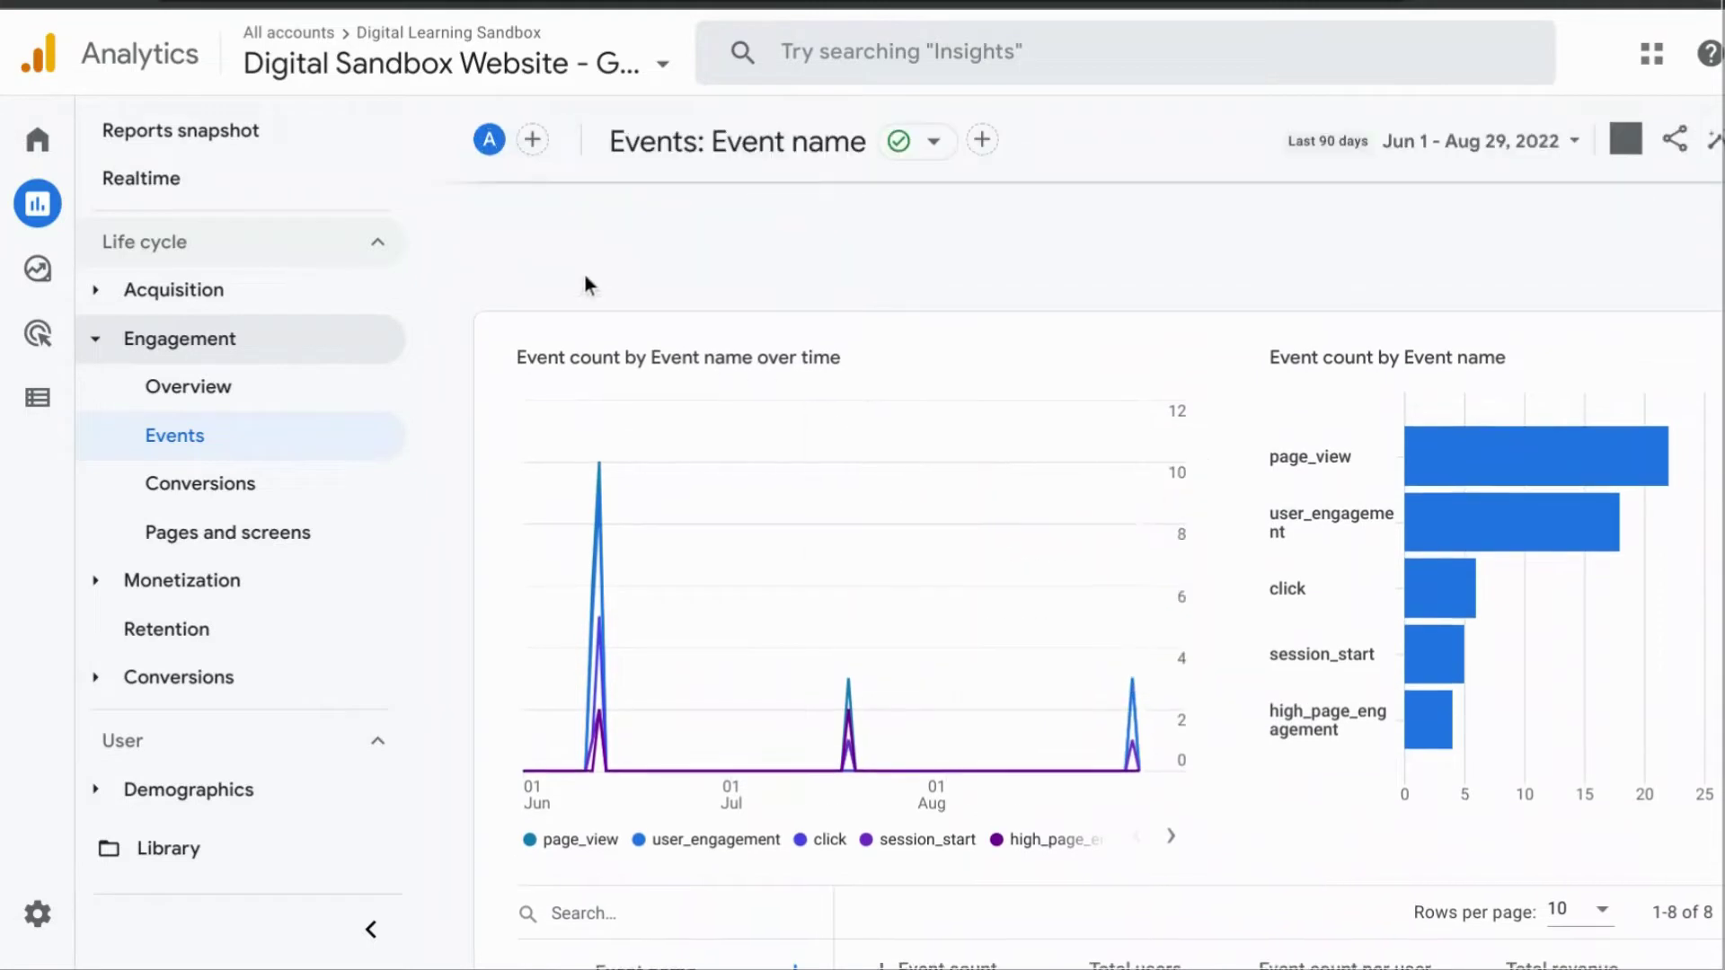
{"action": "scroll", "coordinate": [585, 273], "scroll_direction": "down", "scroll_amount": 1}
{"action": "scroll", "coordinate": [560, 239], "scroll_direction": "down", "scroll_amount": 1}
{"action": "scroll", "coordinate": [564, 225], "scroll_direction": "up", "scroll_amount": 1}
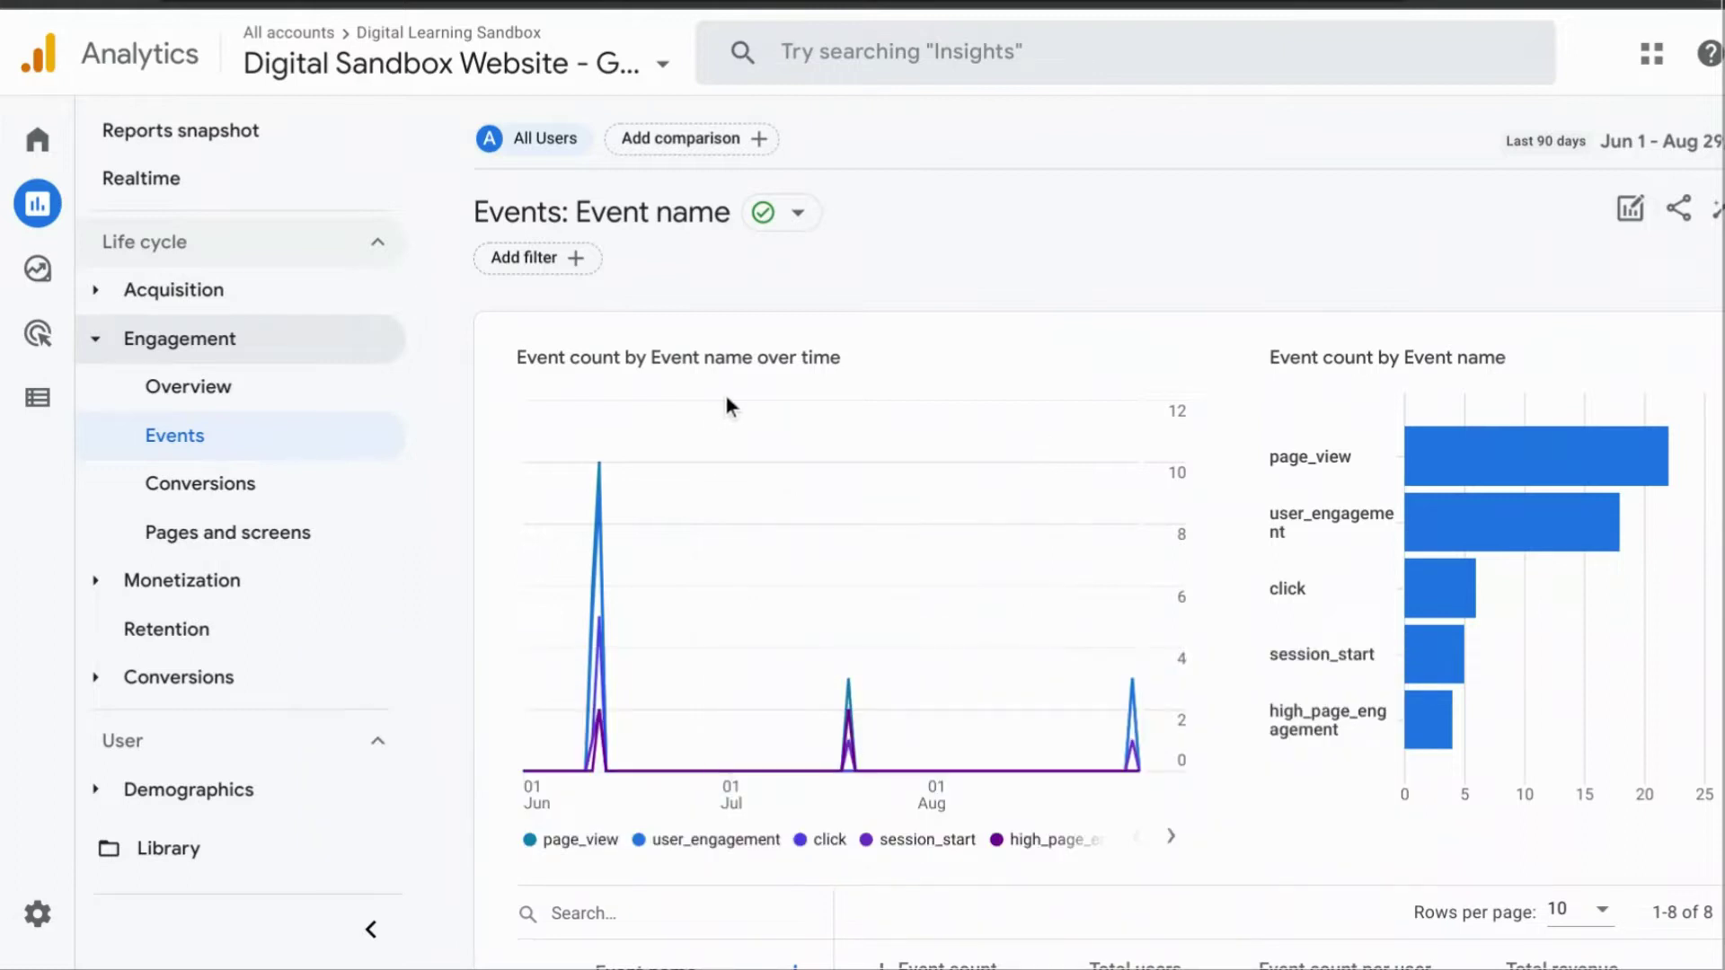
{"action": "scroll", "coordinate": [728, 404], "scroll_direction": "down", "scroll_amount": 6}
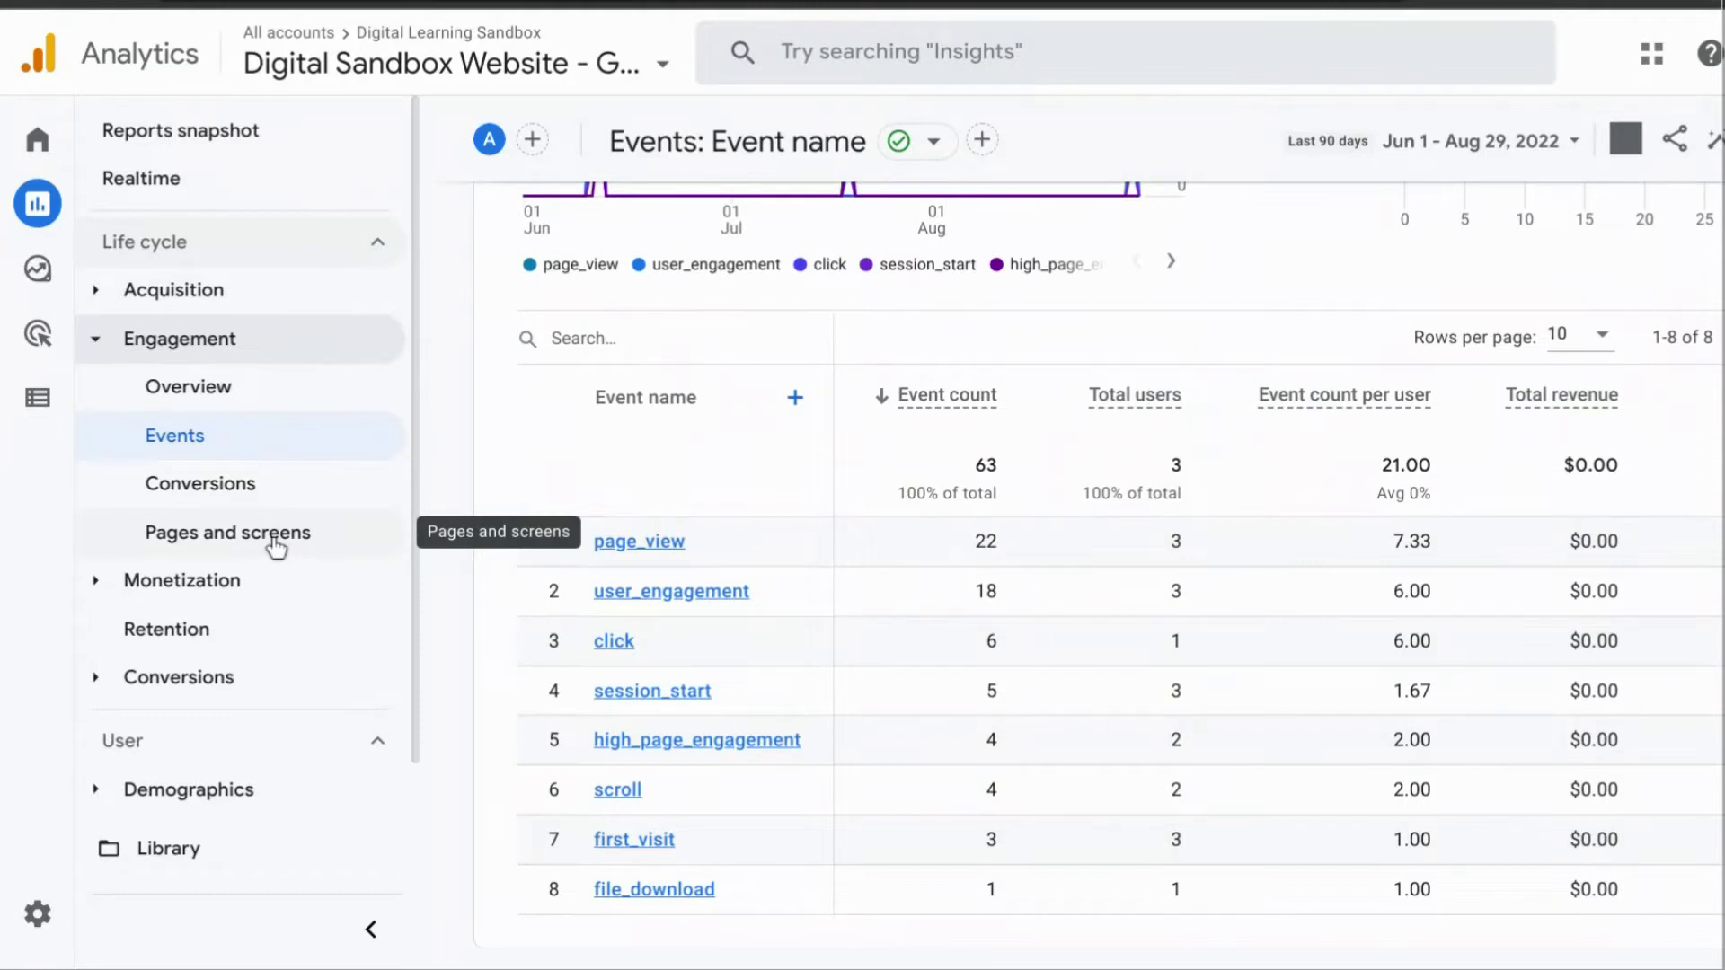
Open the Pages and screens report and scroll through its per-page data.
{"action": "left_click", "coordinate": [276, 546]}
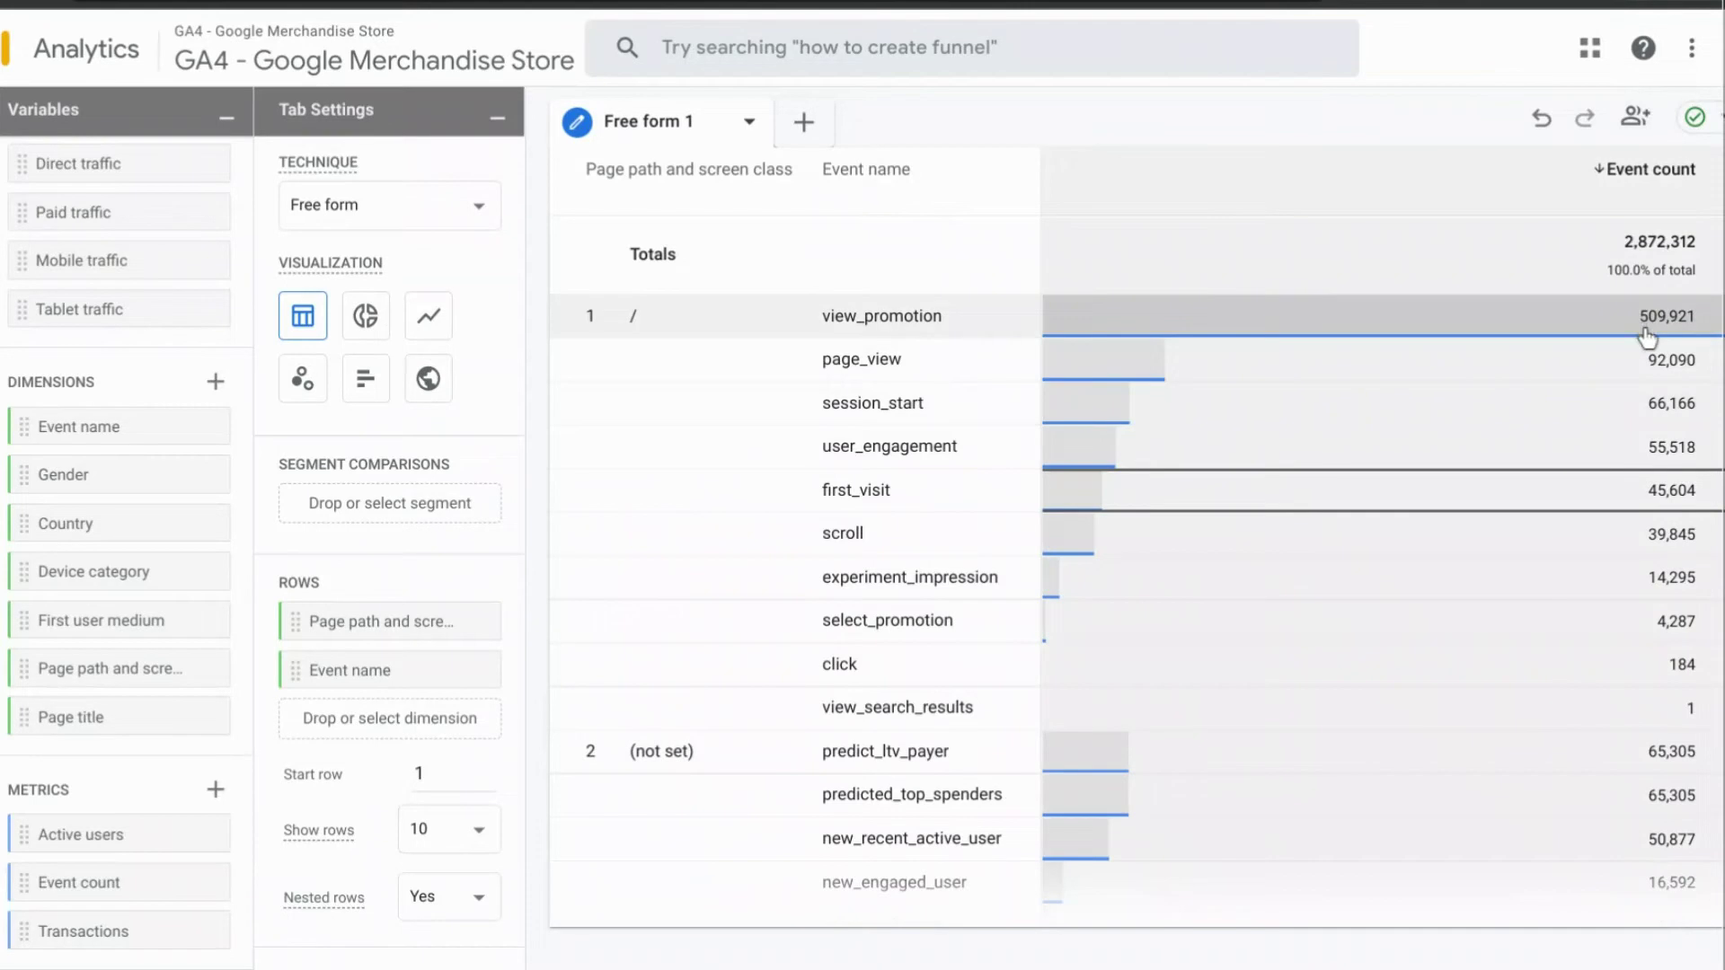
{"action": "scroll", "coordinate": [732, 520], "scroll_direction": "down", "scroll_amount": 2}
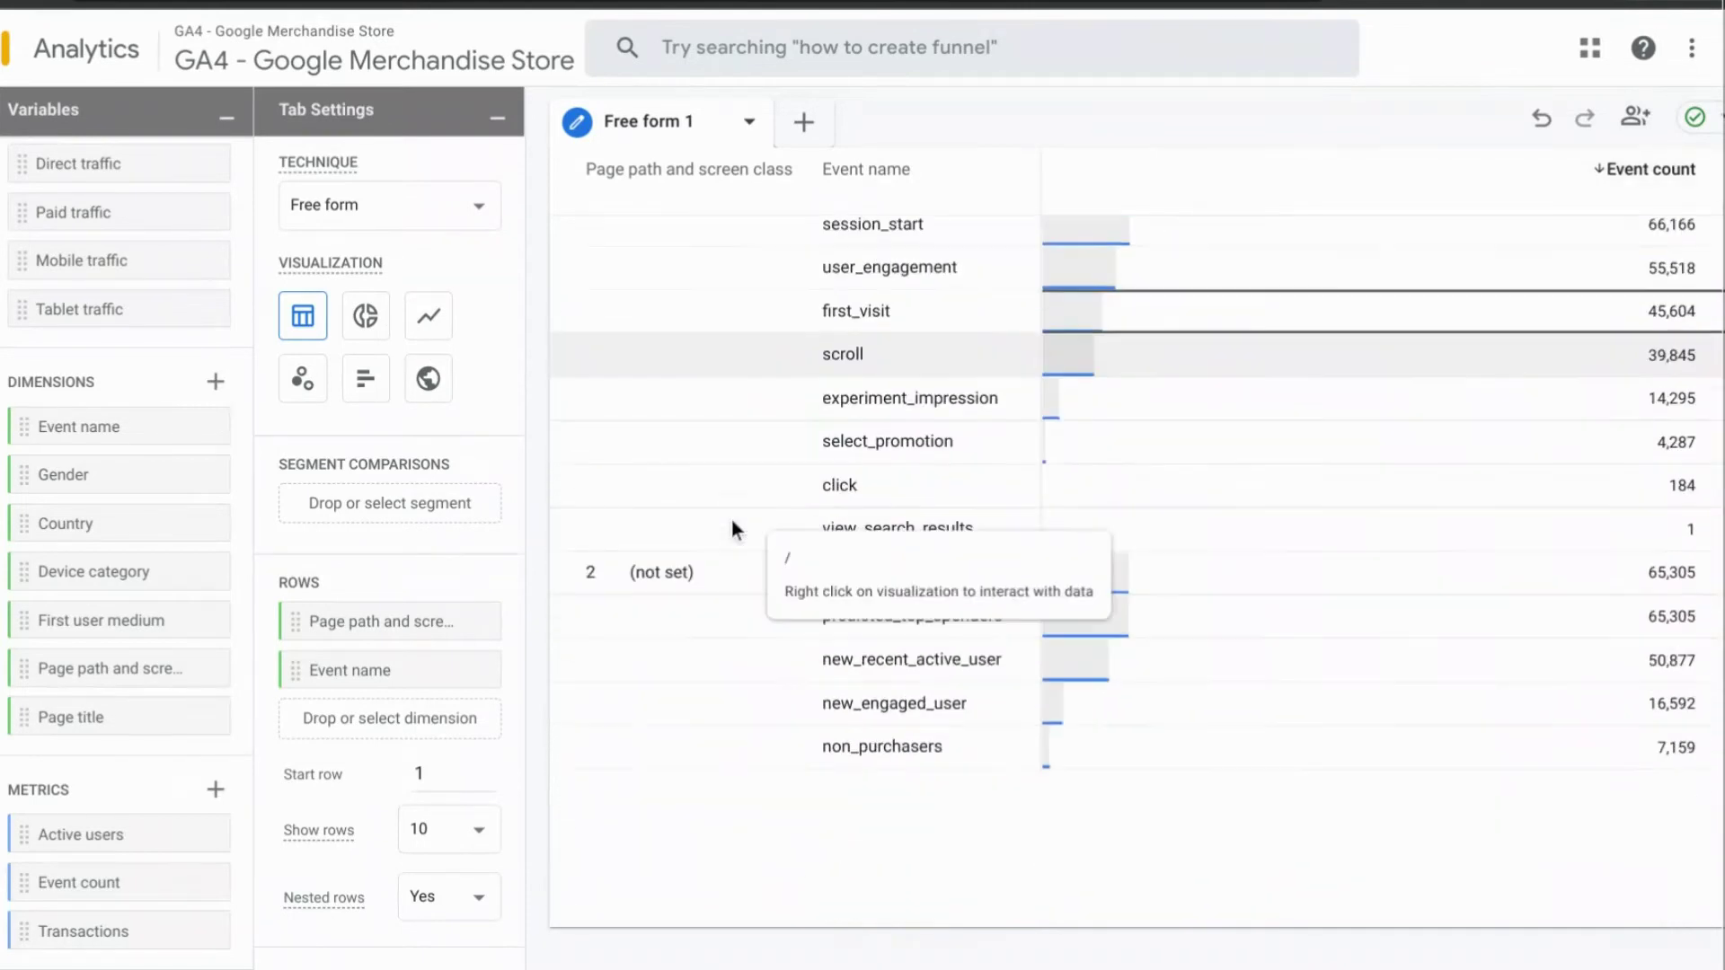
{"action": "scroll", "coordinate": [731, 520], "scroll_direction": "down", "scroll_amount": 10}
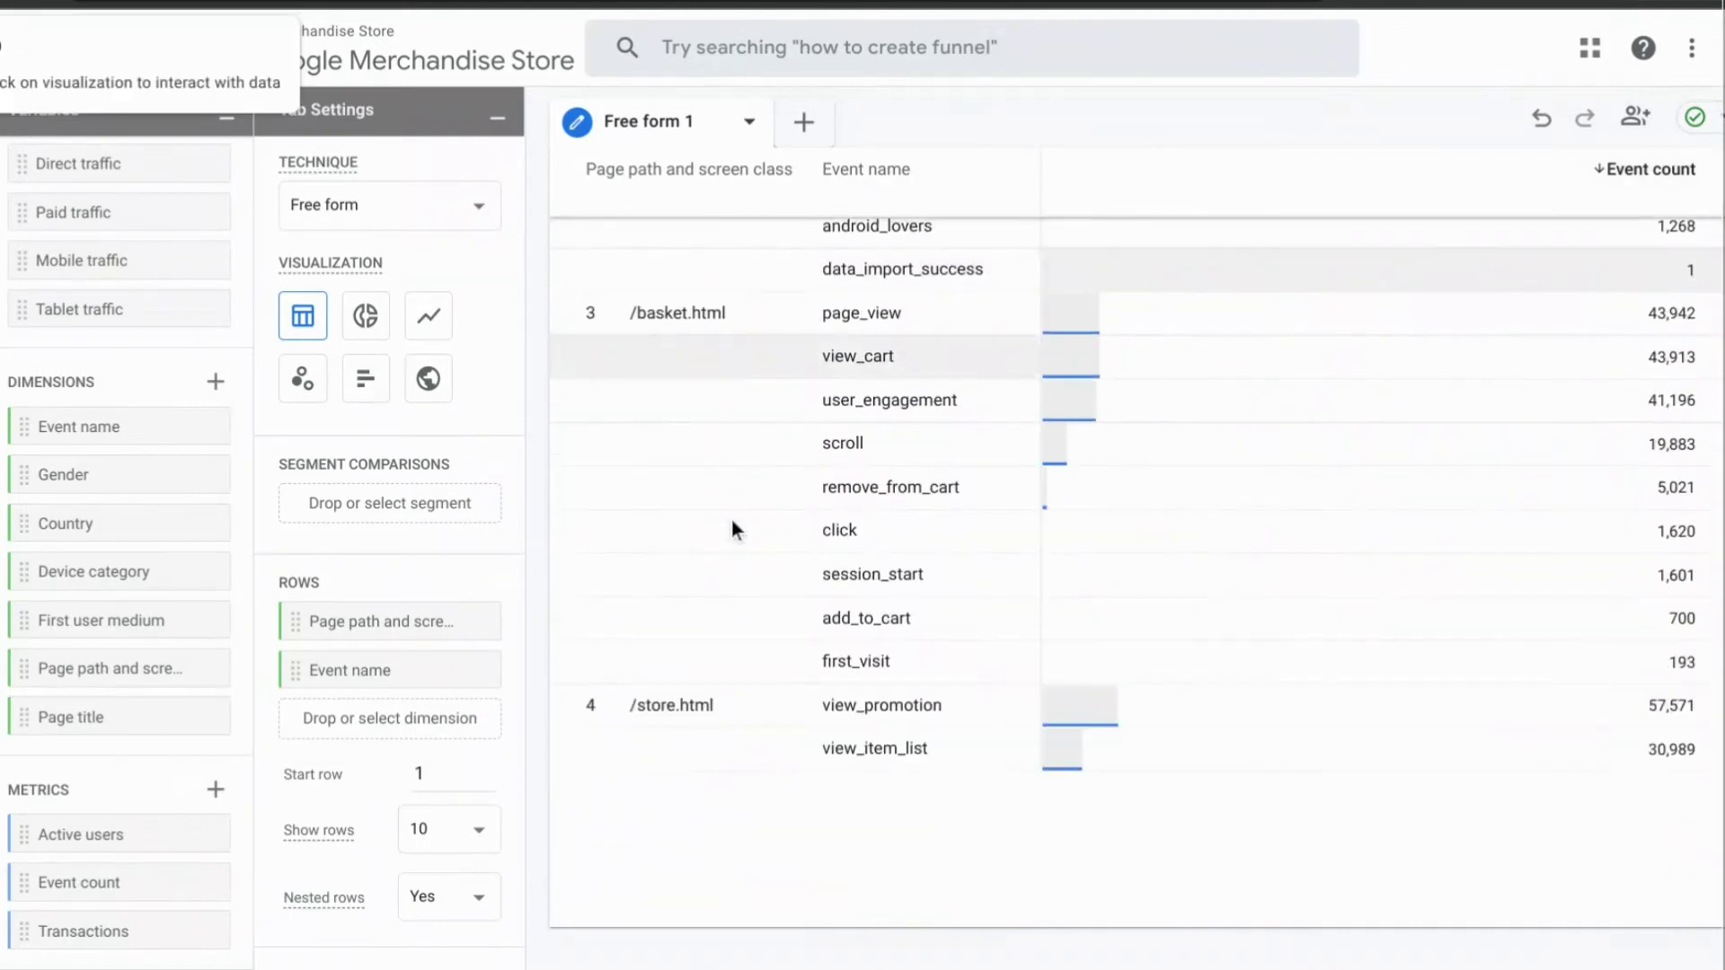
{"action": "scroll", "coordinate": [698, 676], "scroll_direction": "down", "scroll_amount": 5}
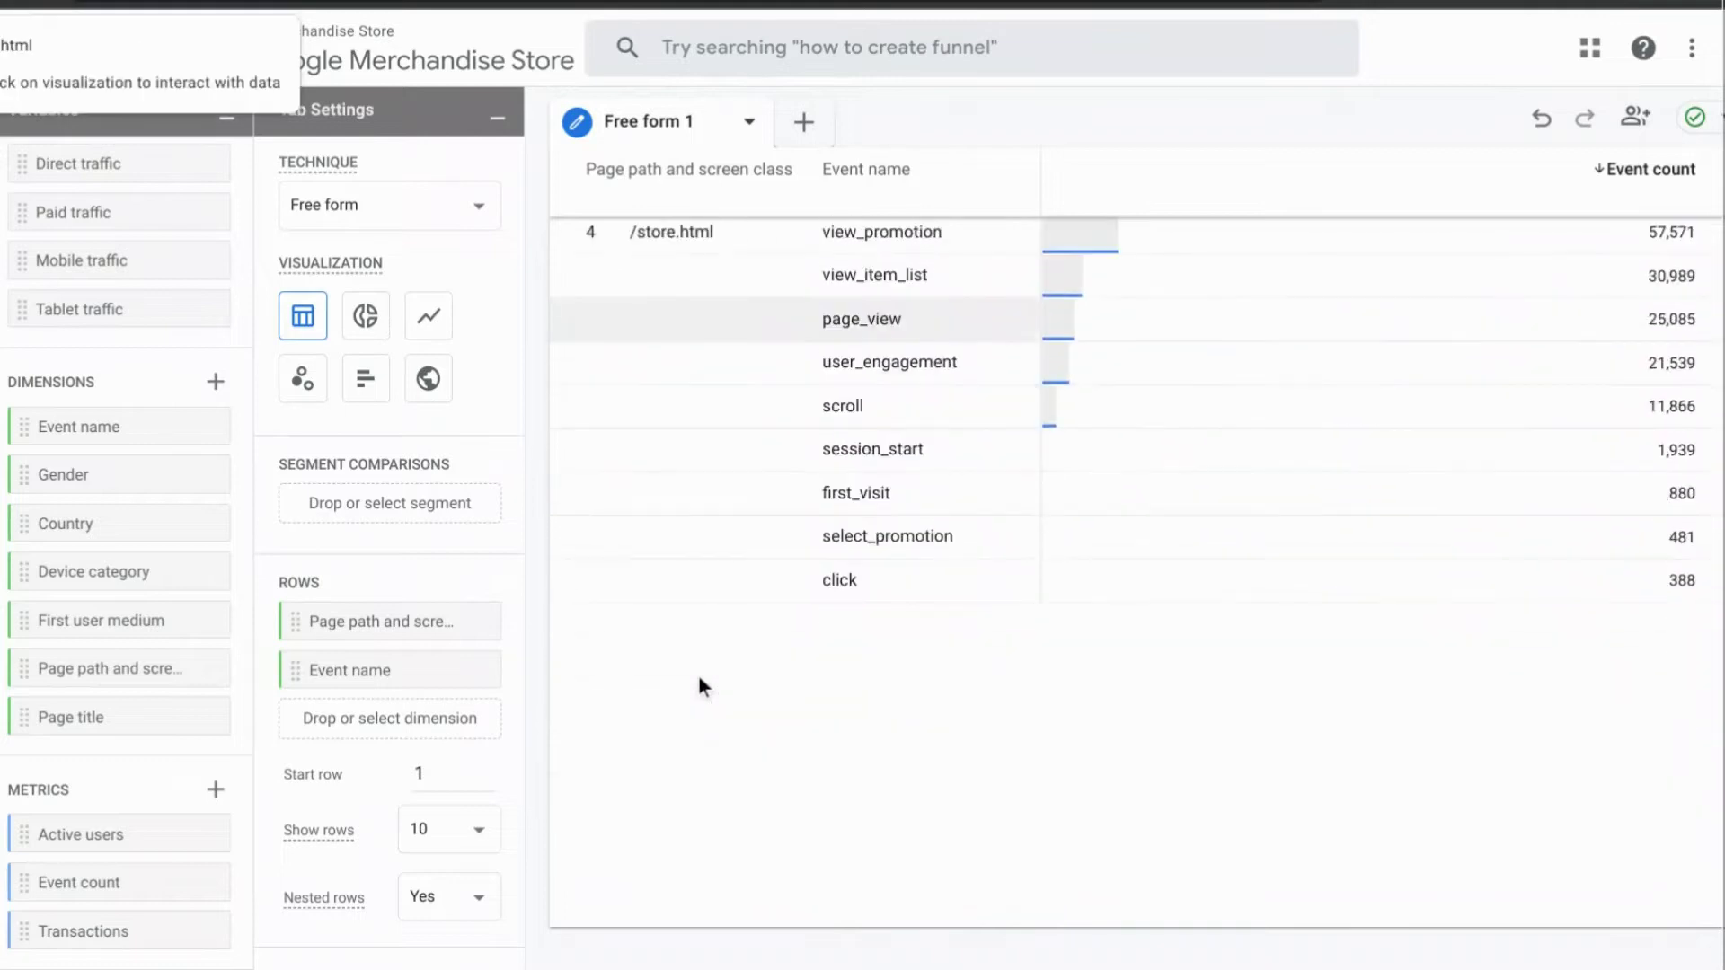
{"action": "scroll", "coordinate": [698, 676], "scroll_direction": "down", "scroll_amount": 3}
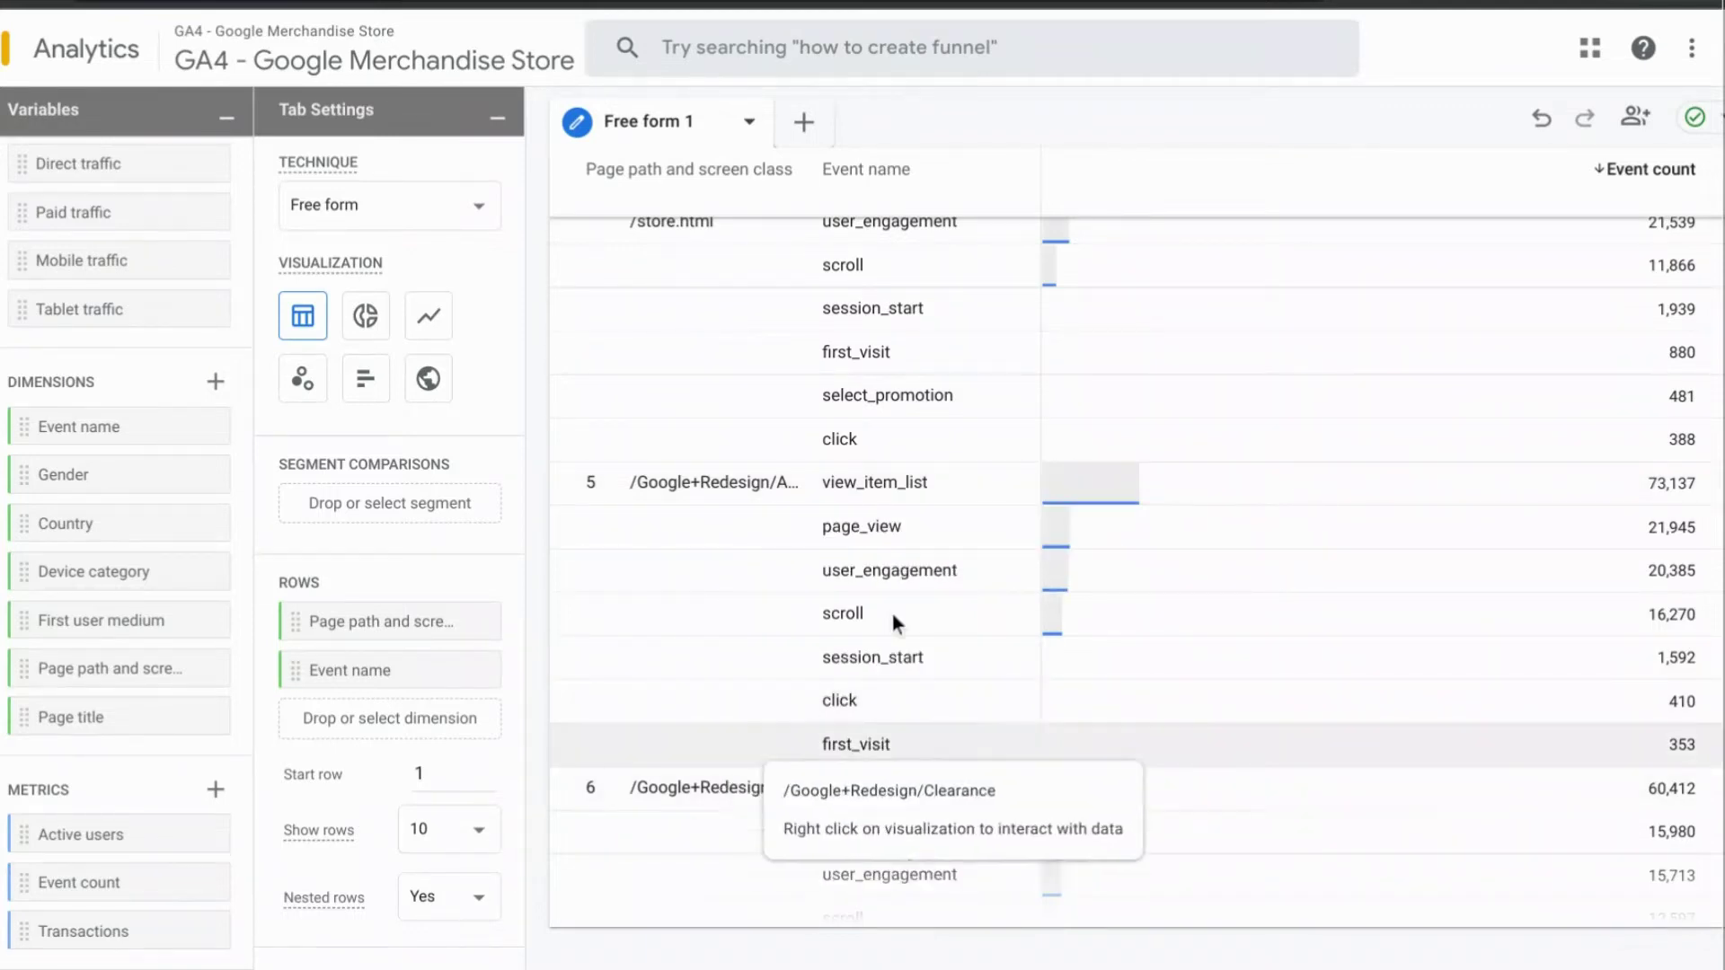
{"action": "scroll", "coordinate": [894, 611], "scroll_direction": "down", "scroll_amount": 3}
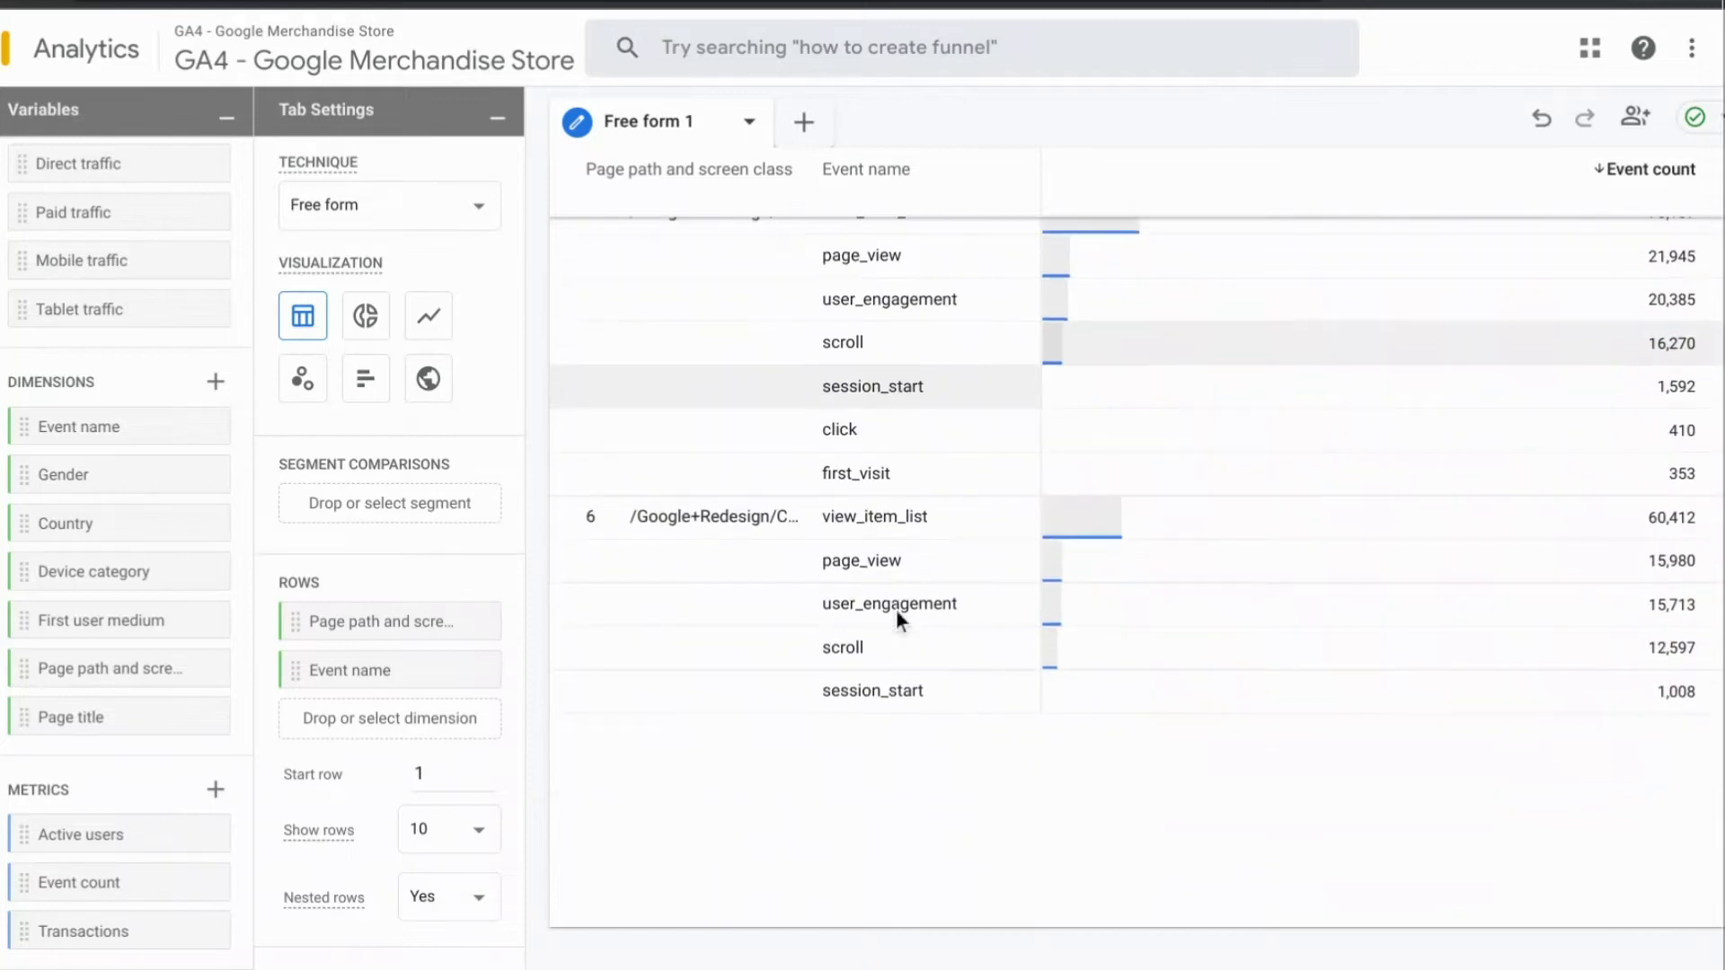
{"action": "scroll", "coordinate": [897, 609], "scroll_direction": "up", "scroll_amount": 2}
{"action": "scroll", "coordinate": [897, 610], "scroll_direction": "down", "scroll_amount": 4}
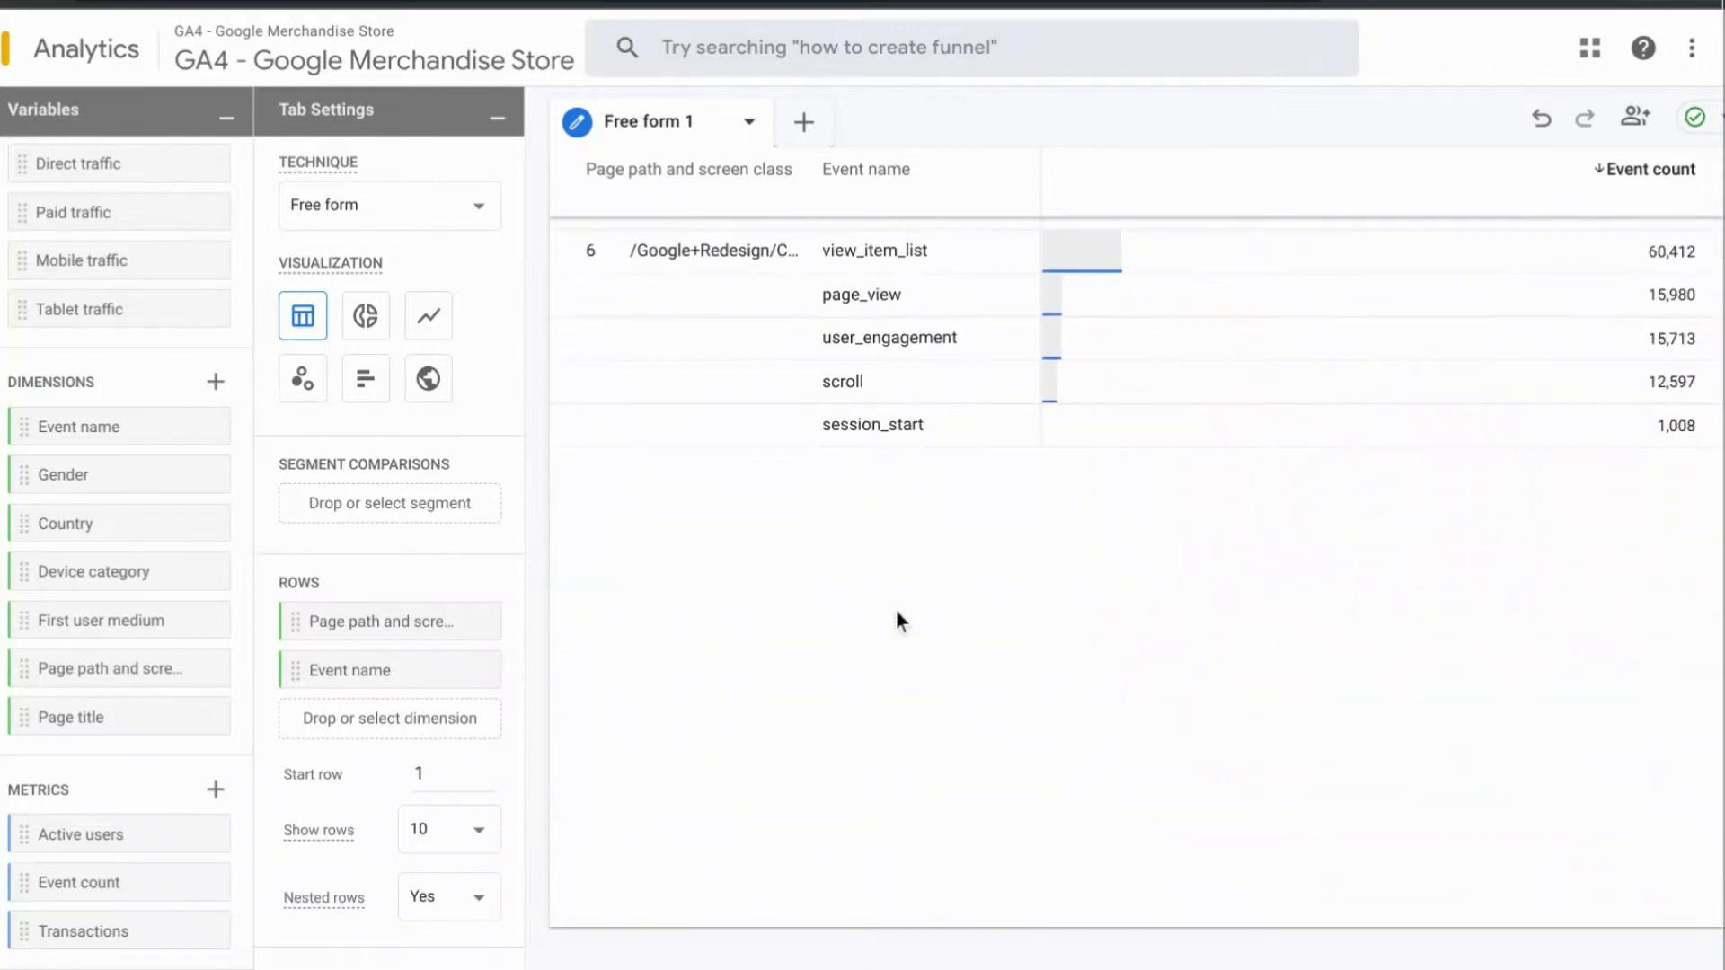
{"action": "scroll", "coordinate": [897, 620], "scroll_direction": "down", "scroll_amount": 1}
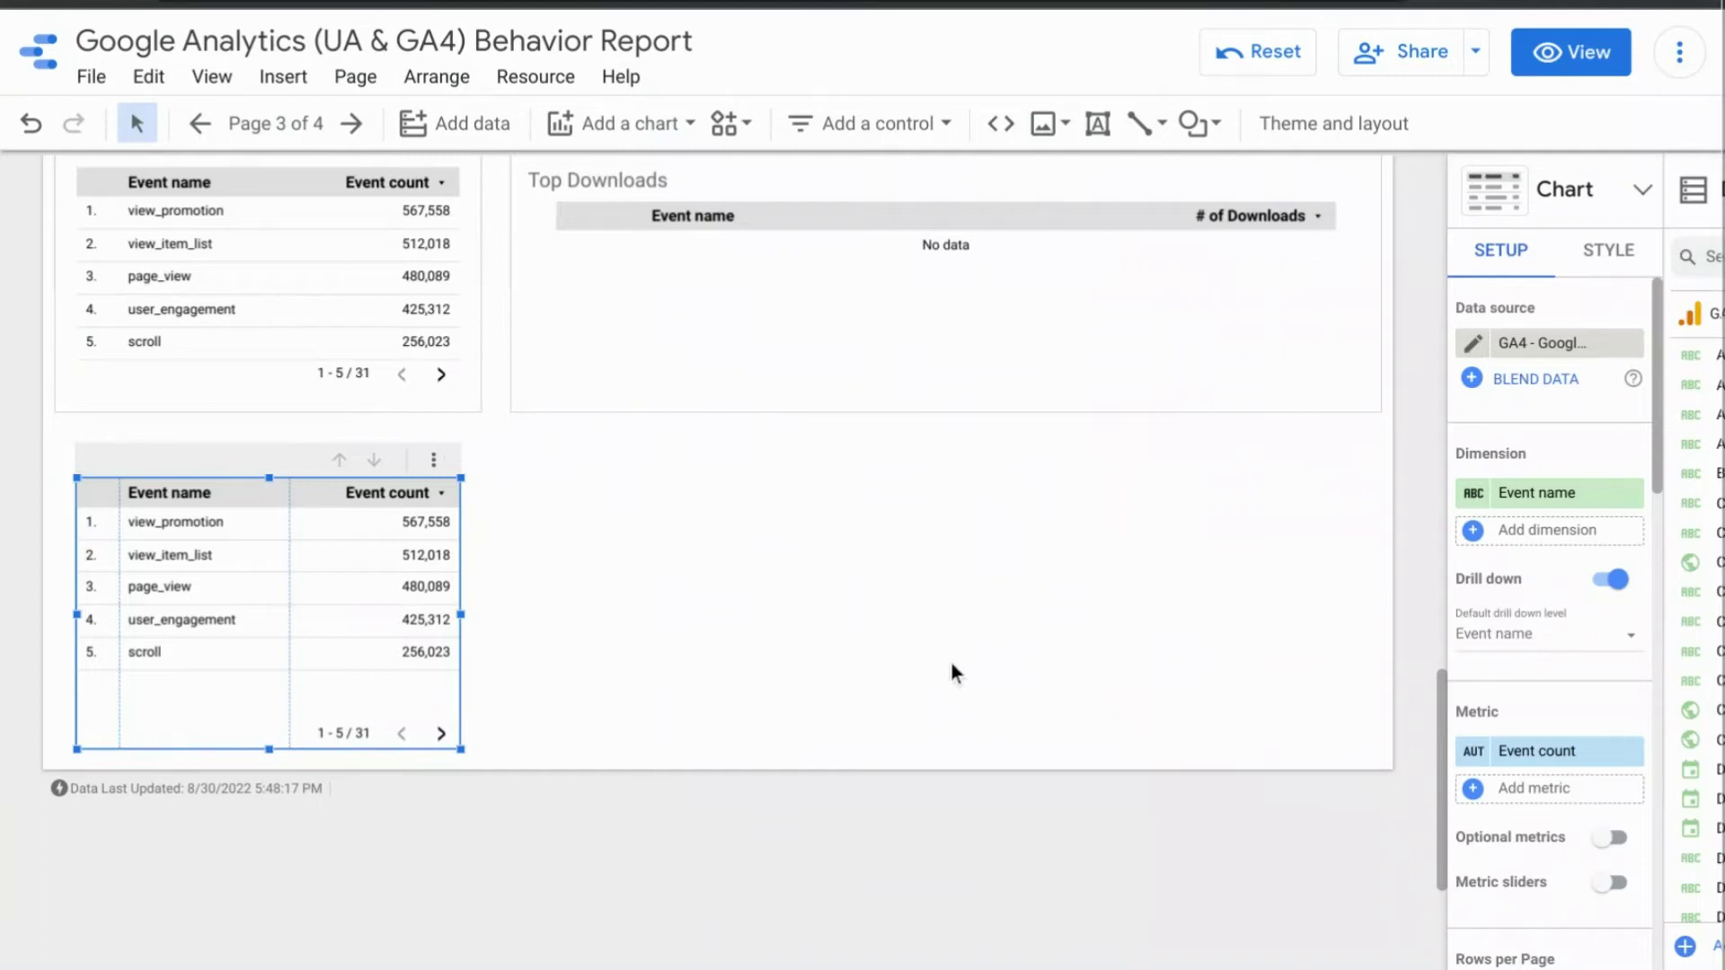
Add a plain table chart at the lower right and narrow its right edge.
{"action": "left_click", "coordinate": [652, 144]}
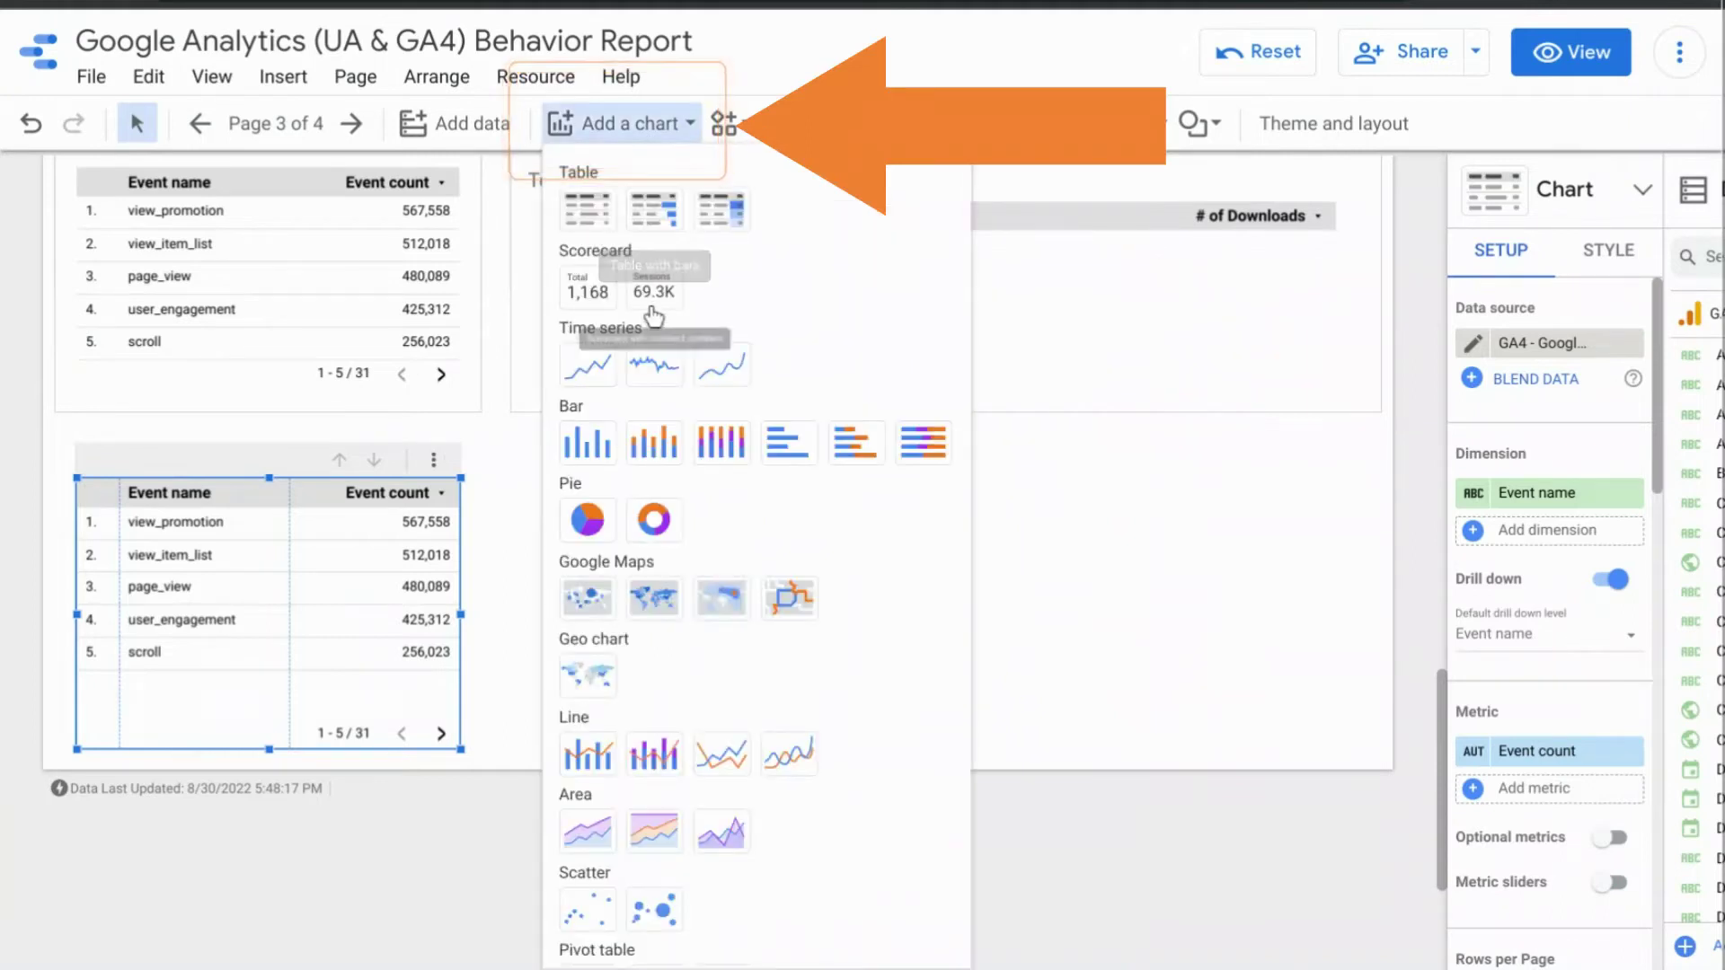
{"action": "left_click", "coordinate": [587, 210]}
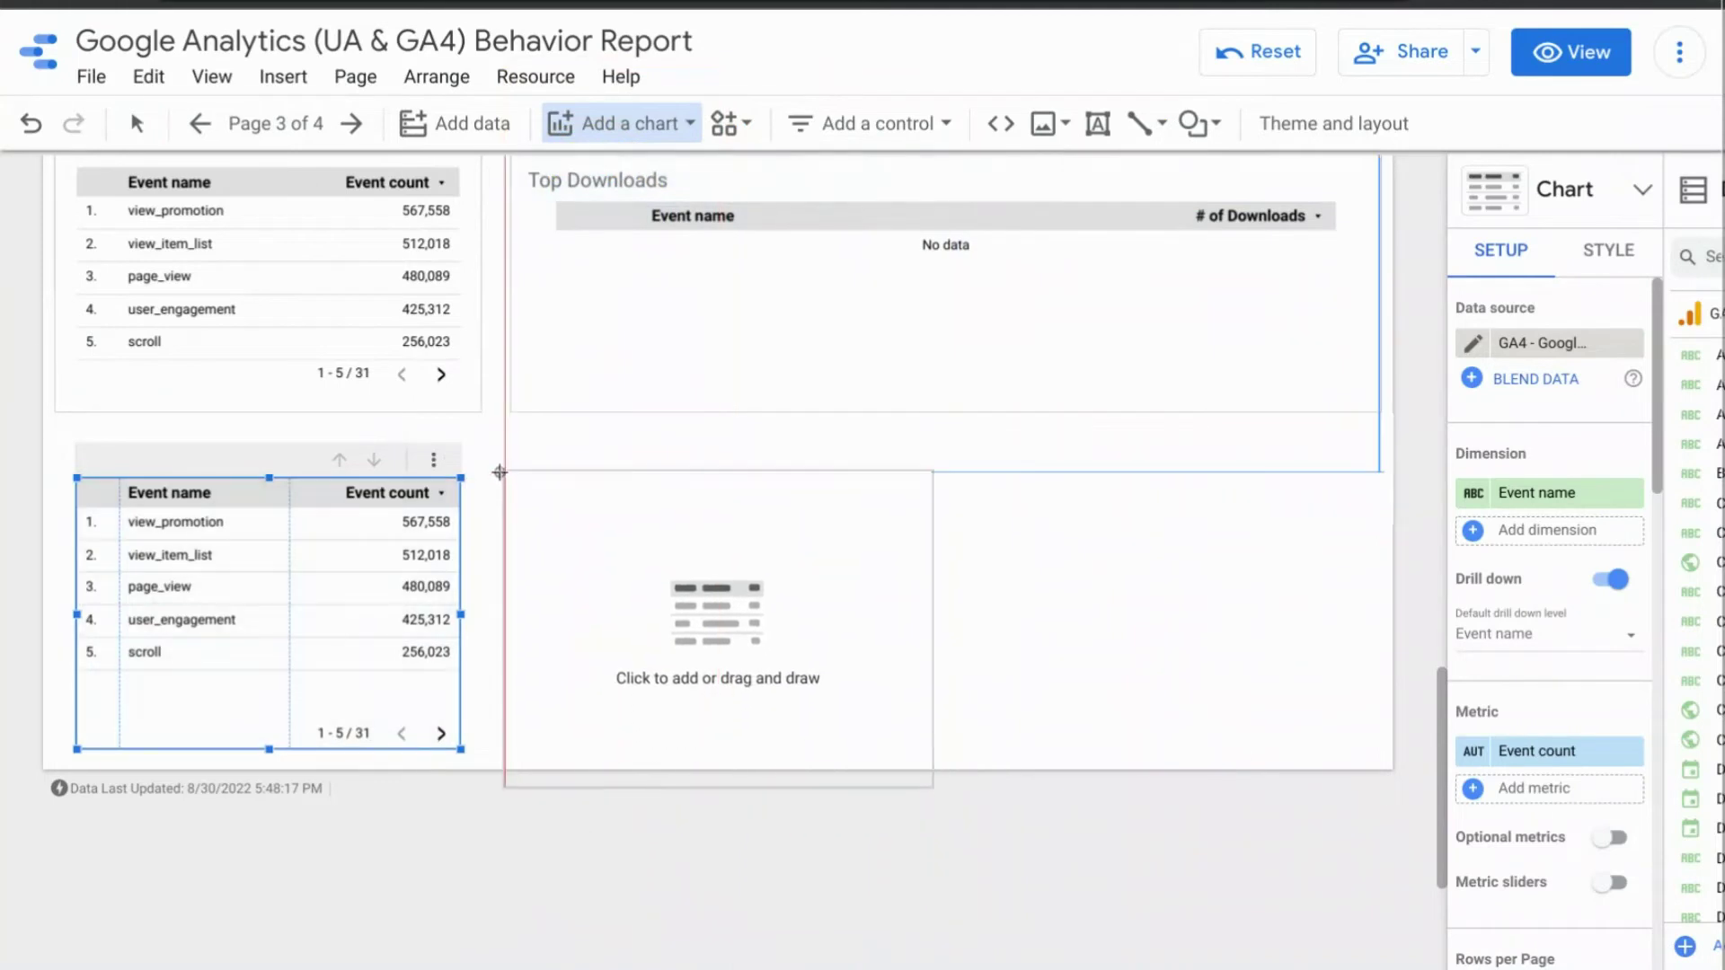
{"action": "left_click_drag", "start_coordinate": [500, 479], "coordinate": [1386, 753]}
{"action": "key", "text": "Escape"}
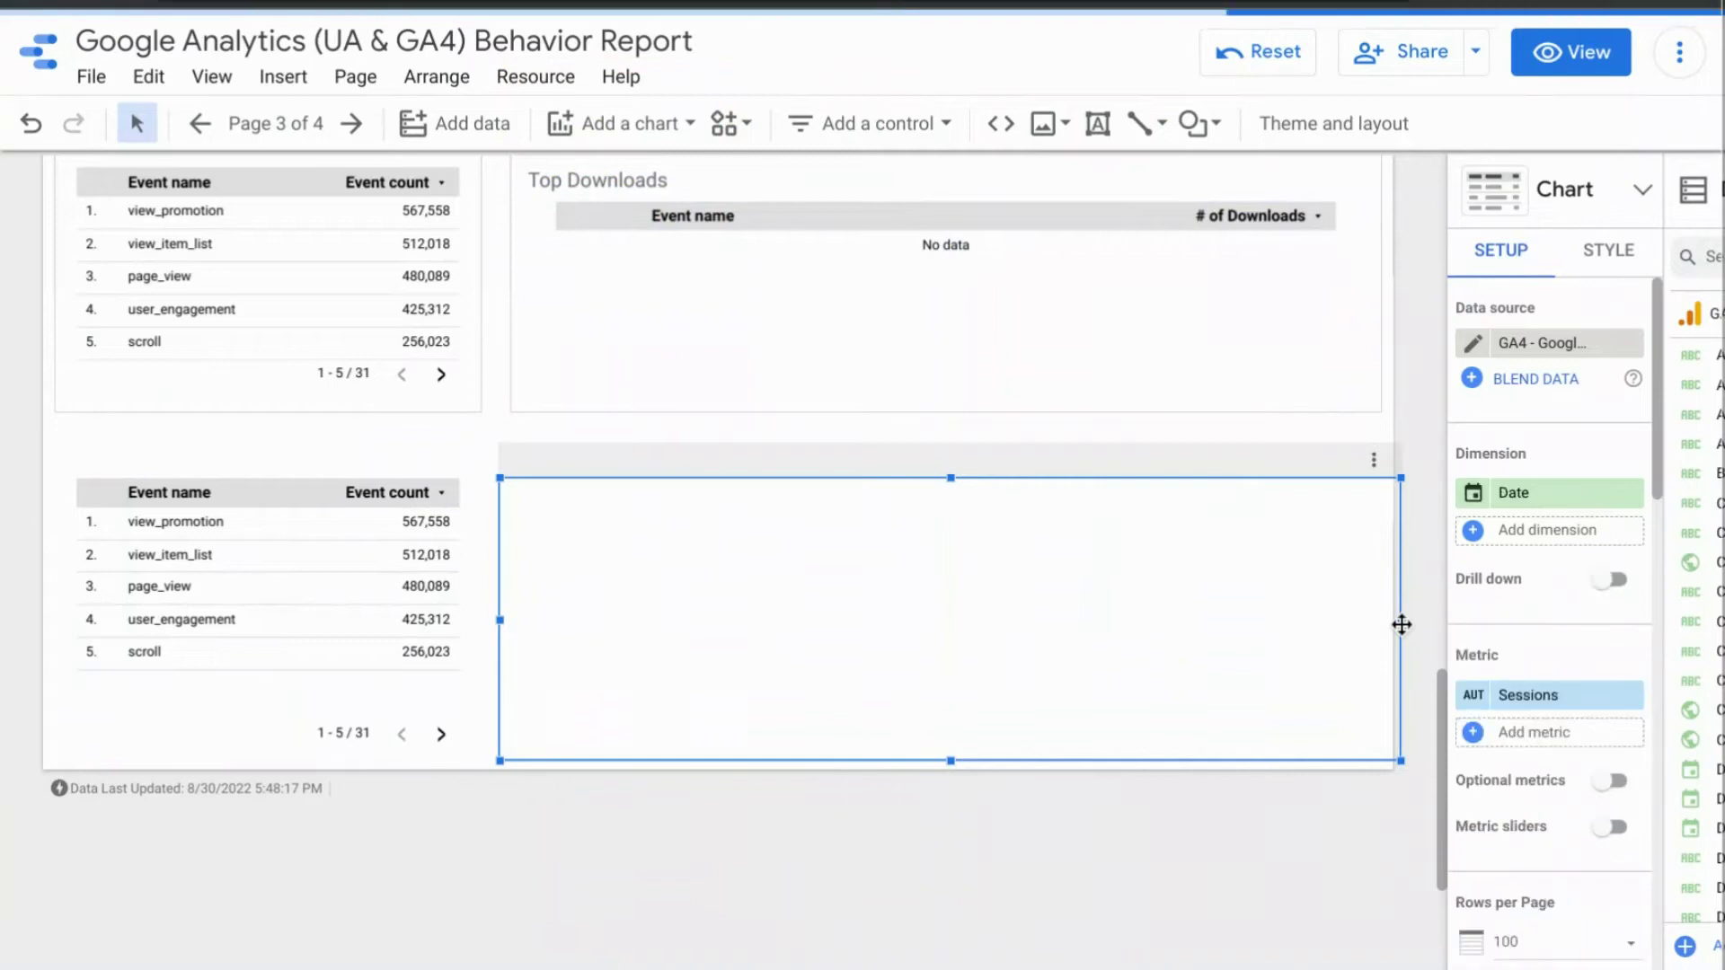
{"action": "right_click", "coordinate": [1402, 624]}
{"action": "left_click_drag", "start_coordinate": [1401, 623], "coordinate": [1383, 624]}
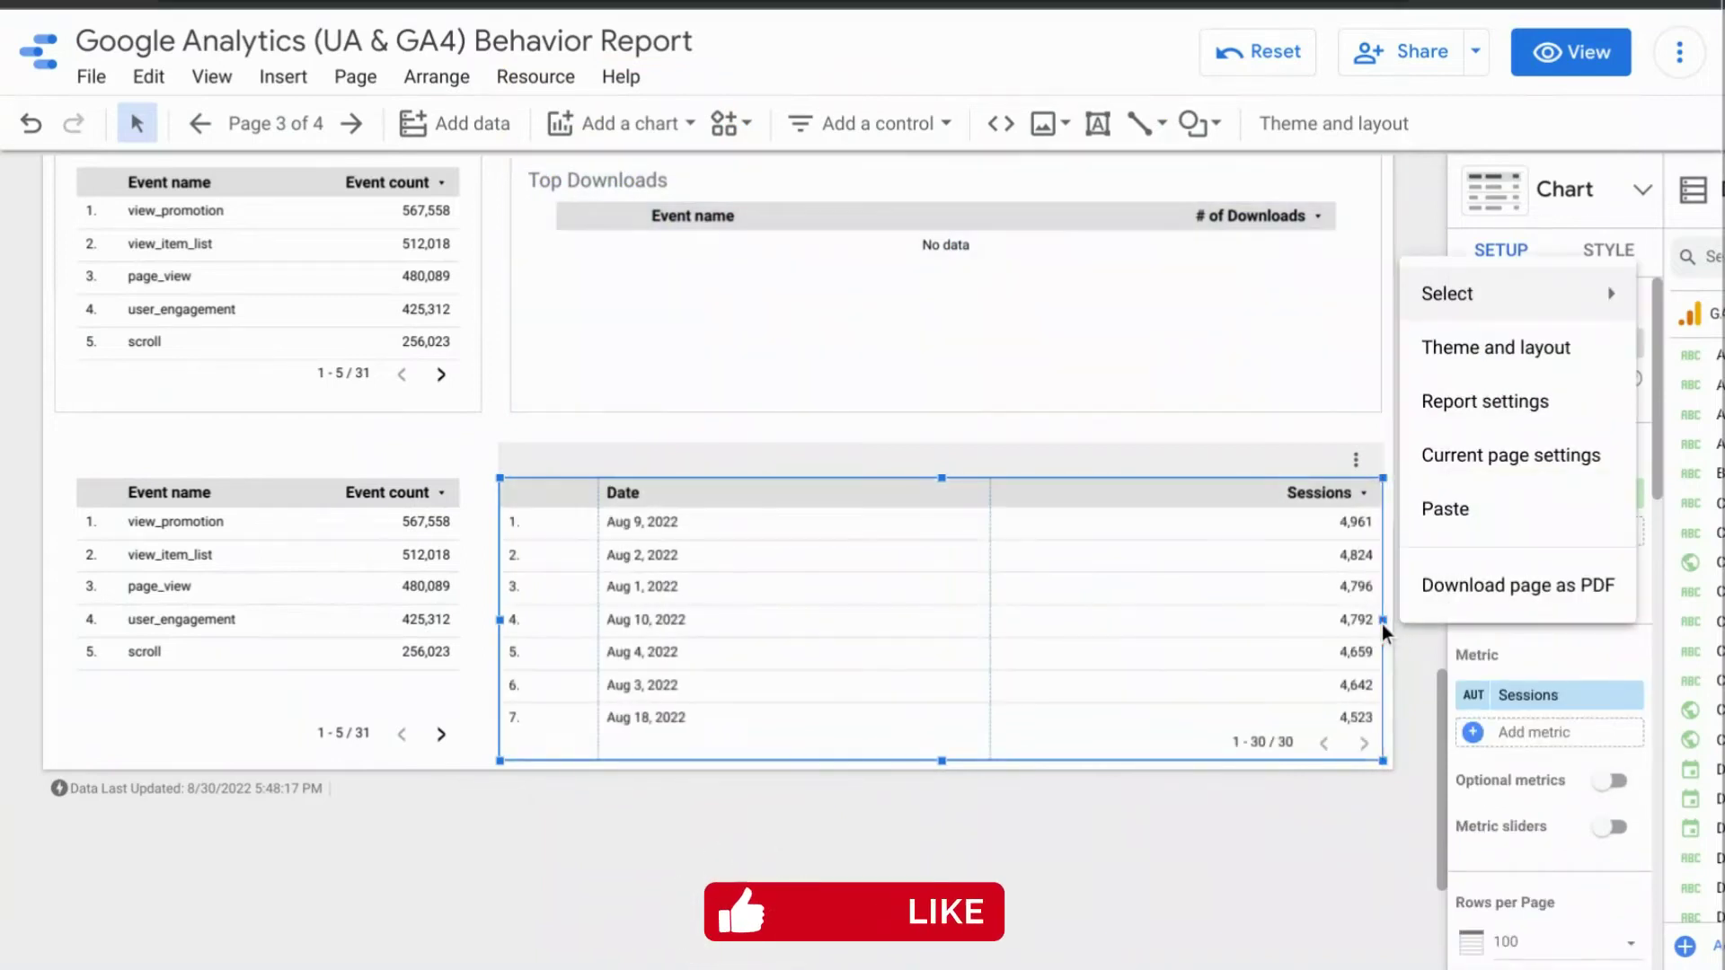
Set the table's dimension to Event name and its metric to Event count.
{"action": "left_click", "coordinate": [1660, 482]}
{"action": "left_click", "coordinate": [1493, 535]}
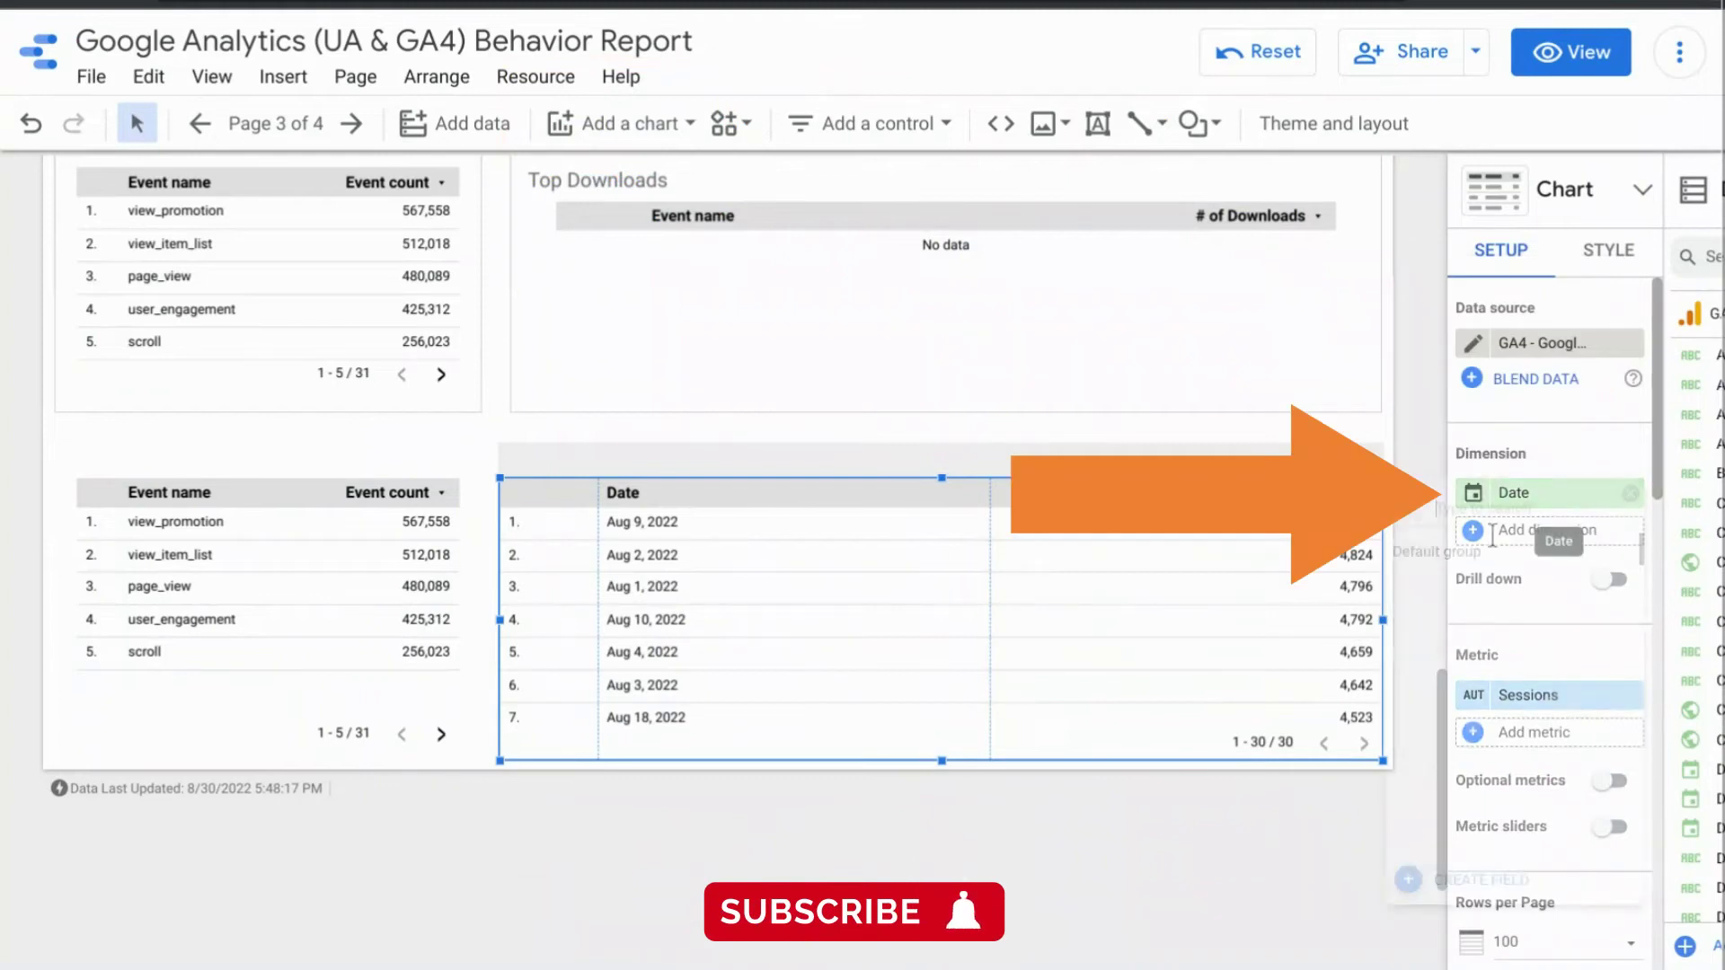
{"action": "type", "text": "event"}
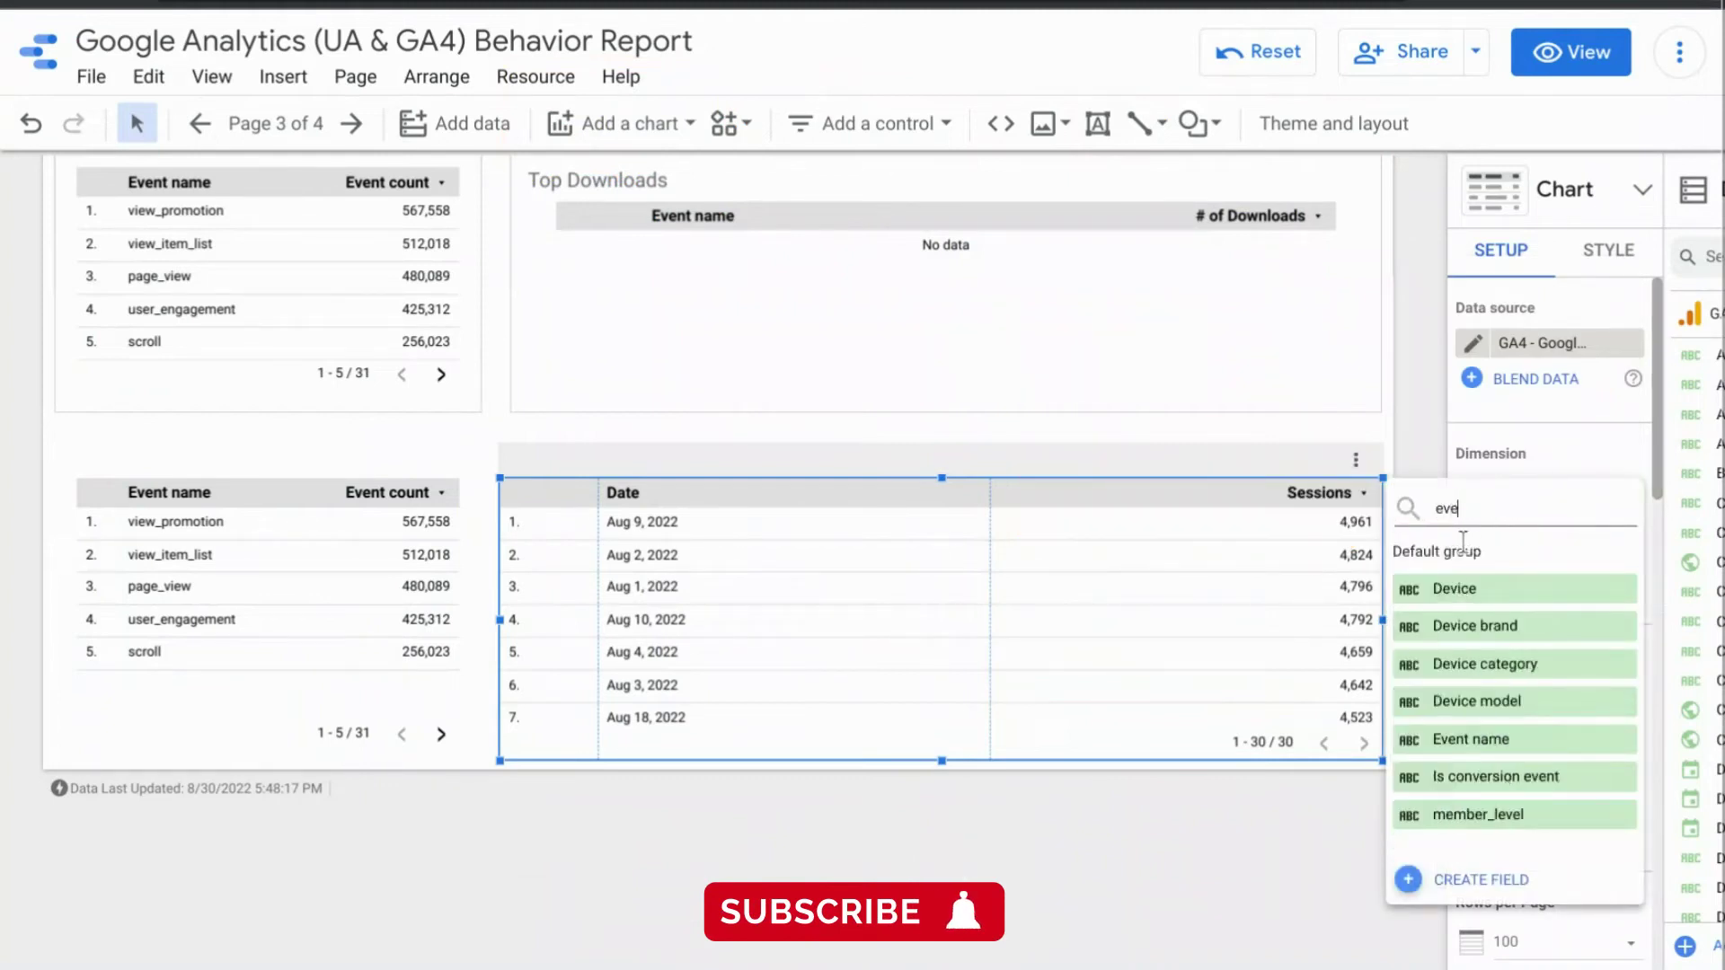
{"action": "left_click", "coordinate": [1539, 590]}
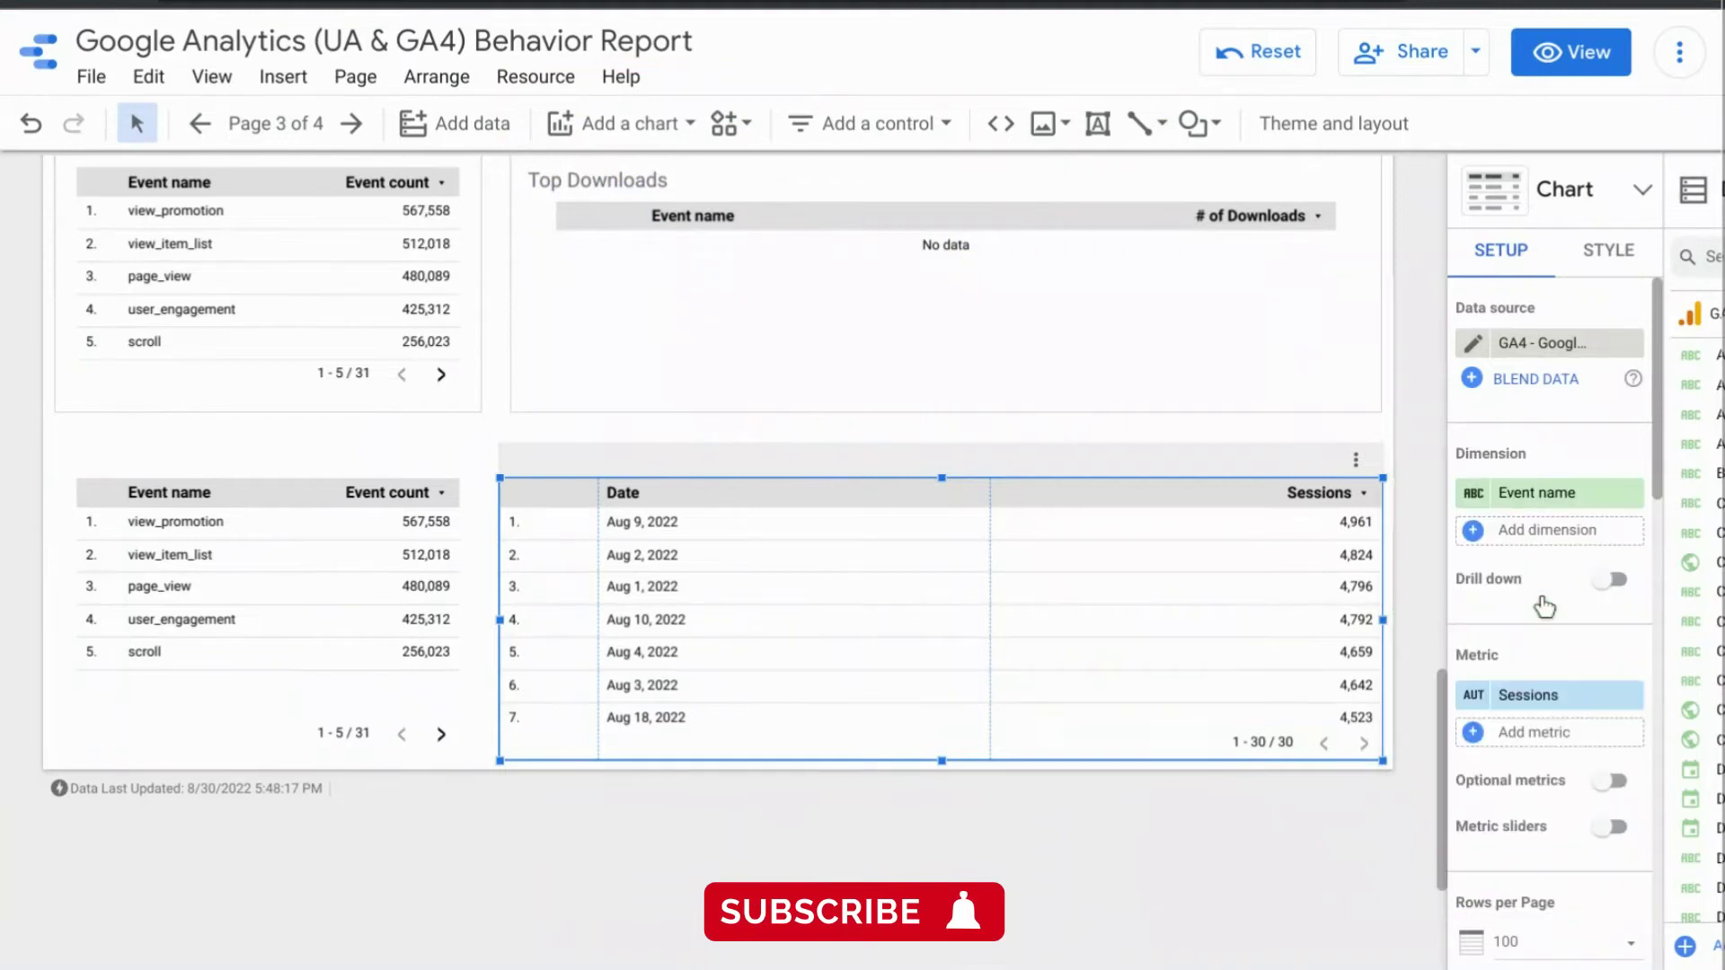
{"action": "left_click", "coordinate": [1536, 710]}
{"action": "type", "text": "event count"}
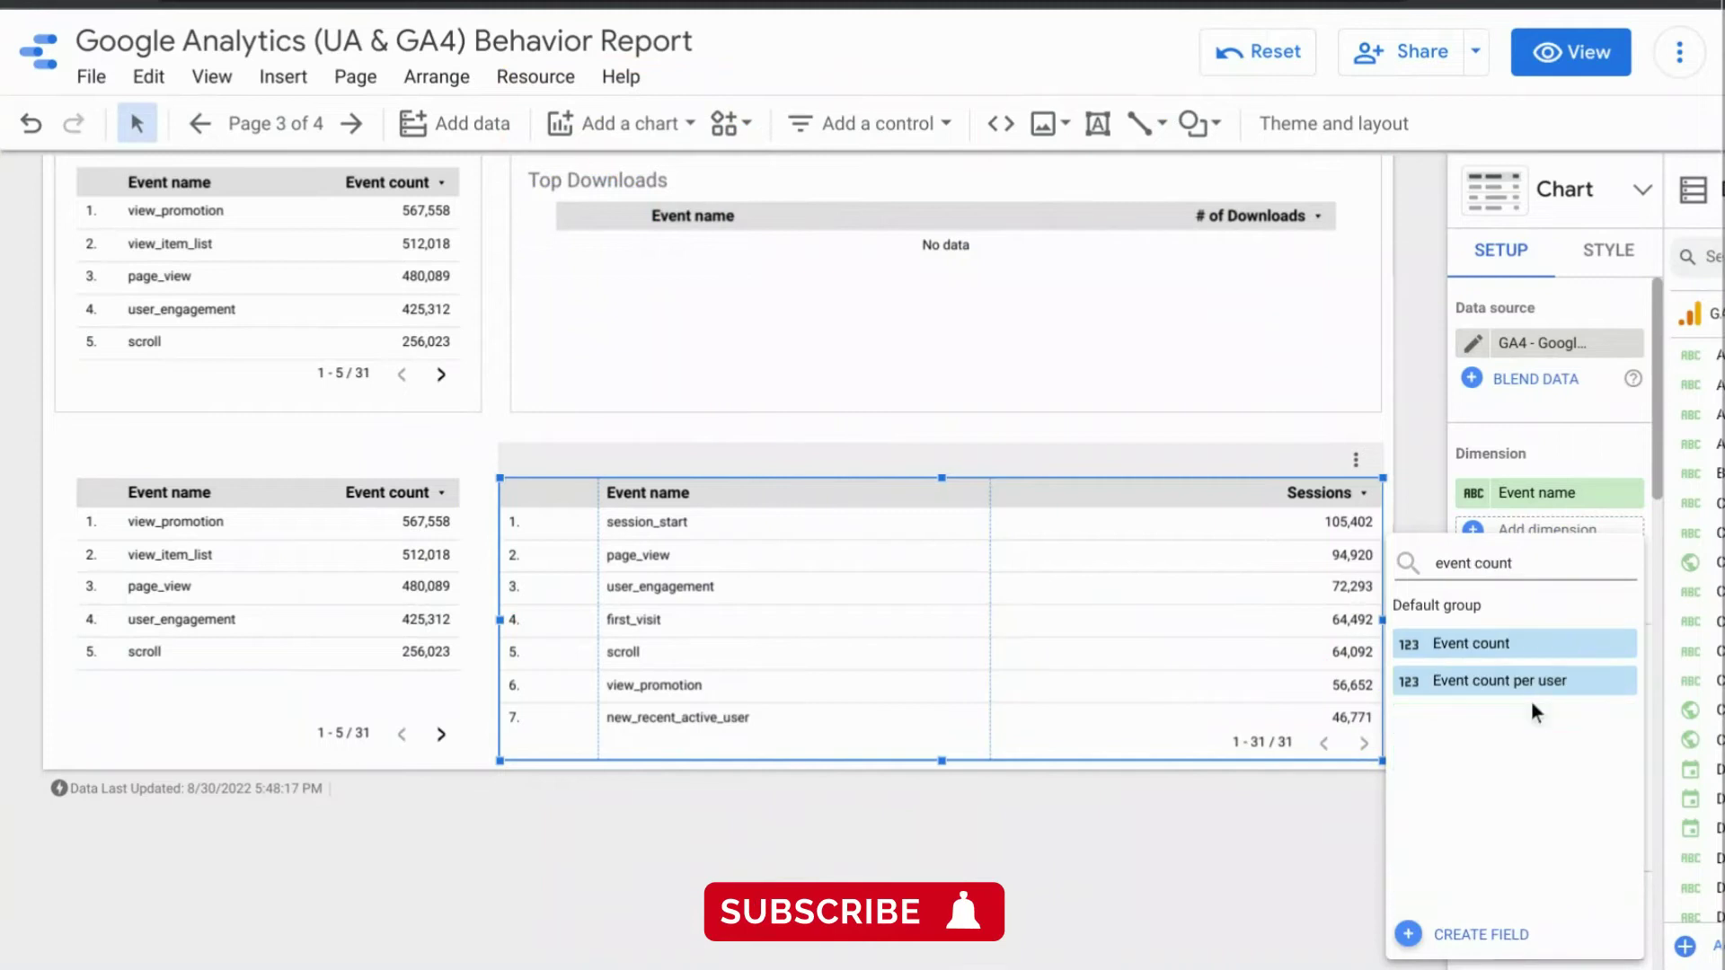
{"action": "left_click", "coordinate": [1492, 643]}
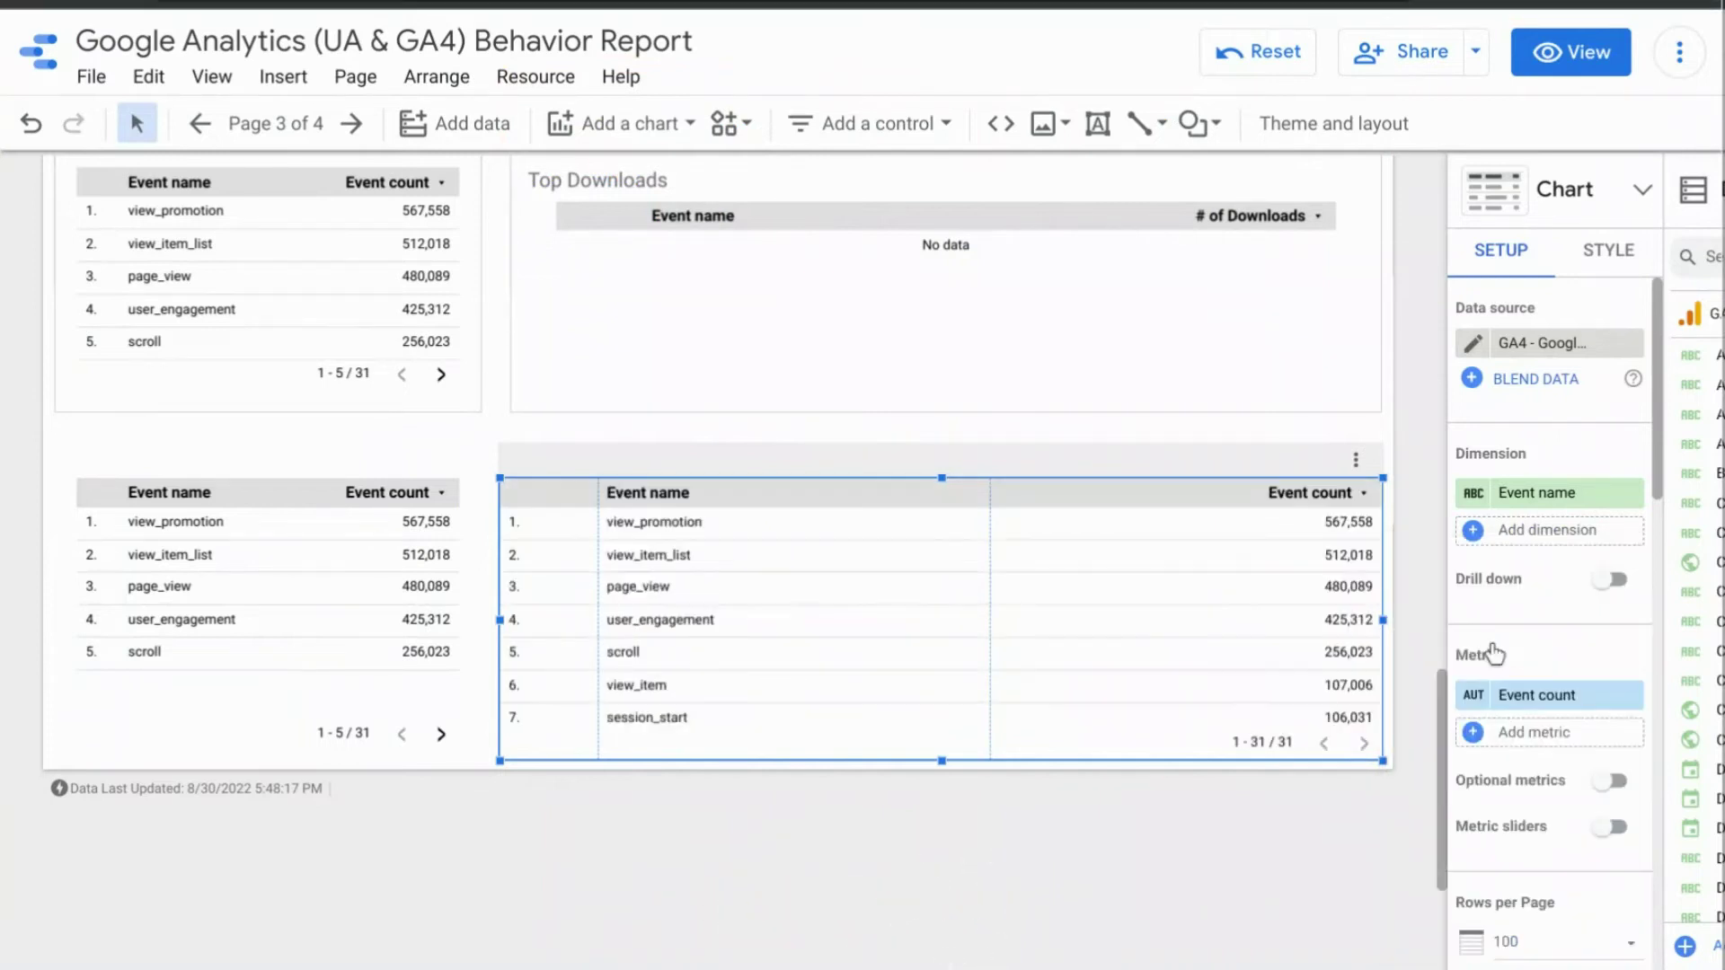
Place an Advanced filter control above the event table, widen it, and set its field to Page path.
{"action": "left_click", "coordinate": [887, 139]}
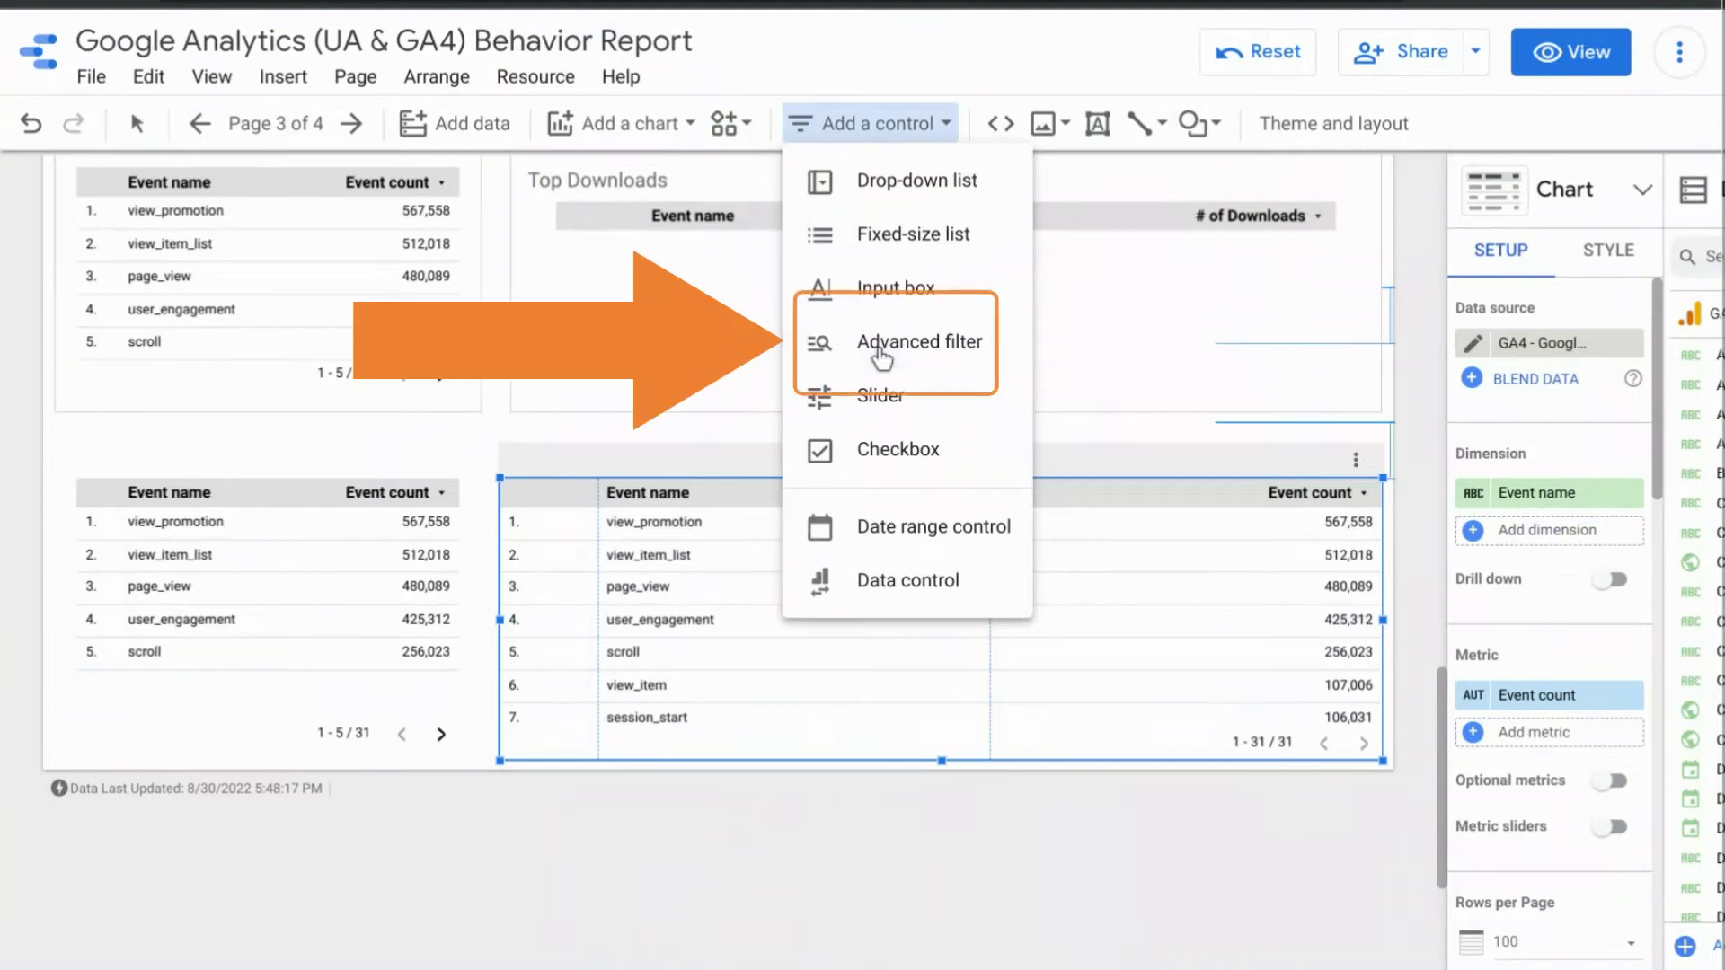
{"action": "left_click", "coordinate": [880, 357]}
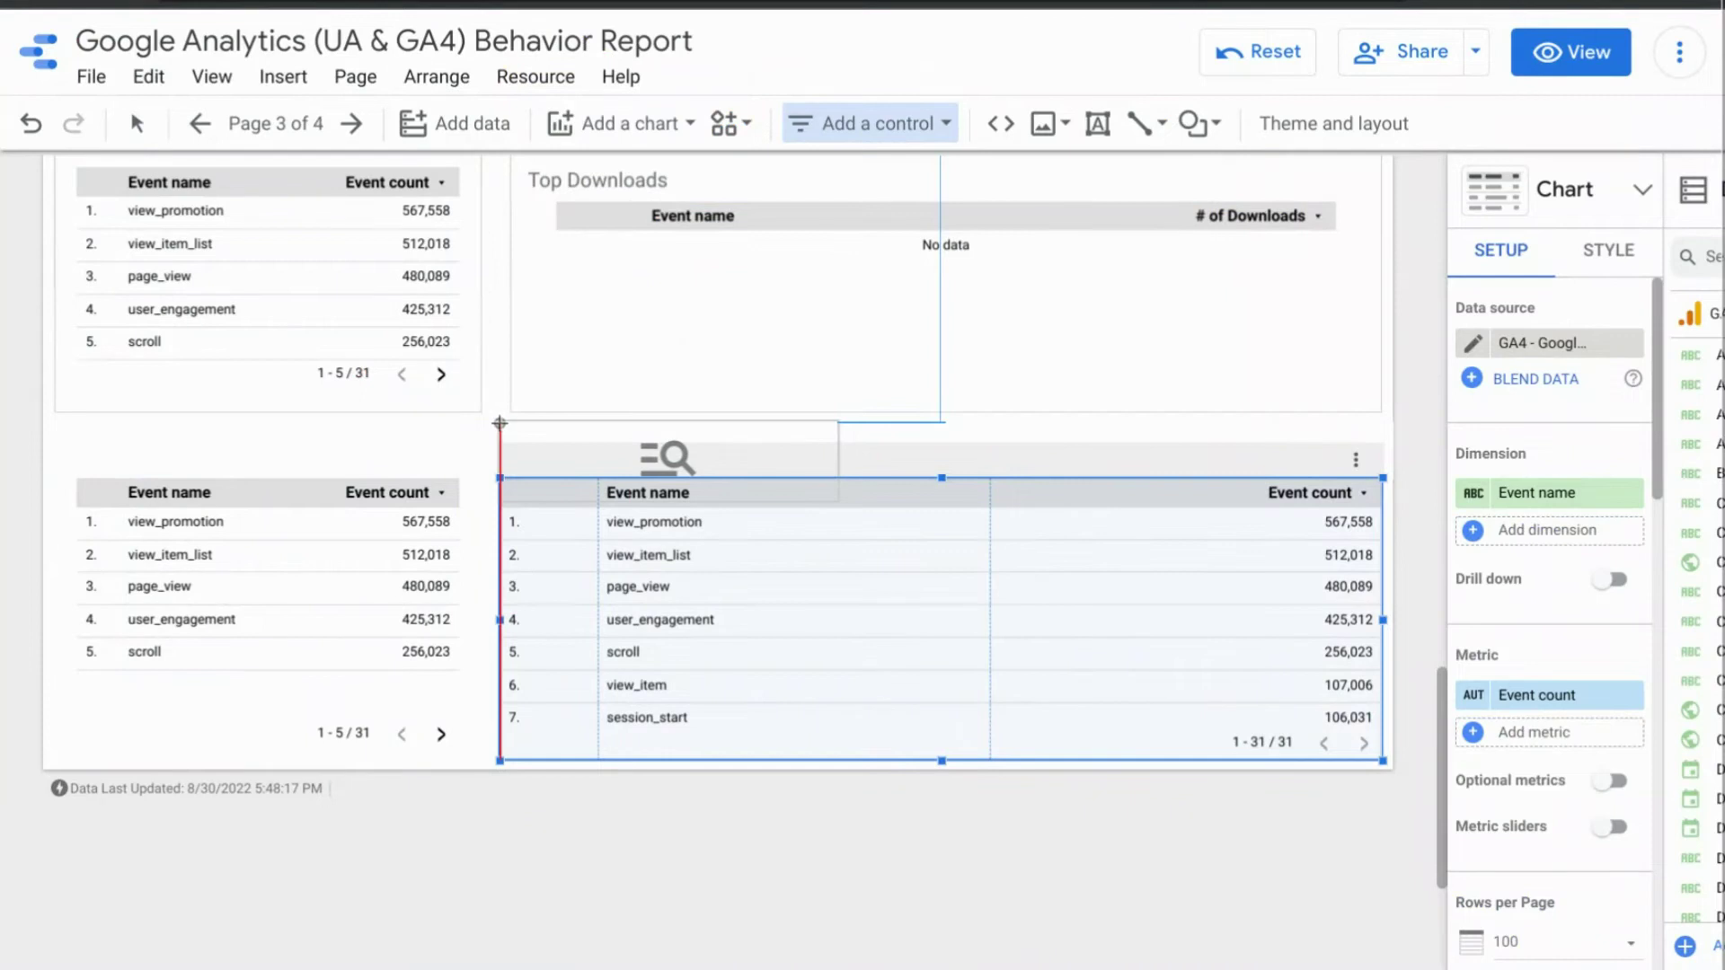
{"action": "left_click_drag", "start_coordinate": [499, 423], "coordinate": [1178, 467]}
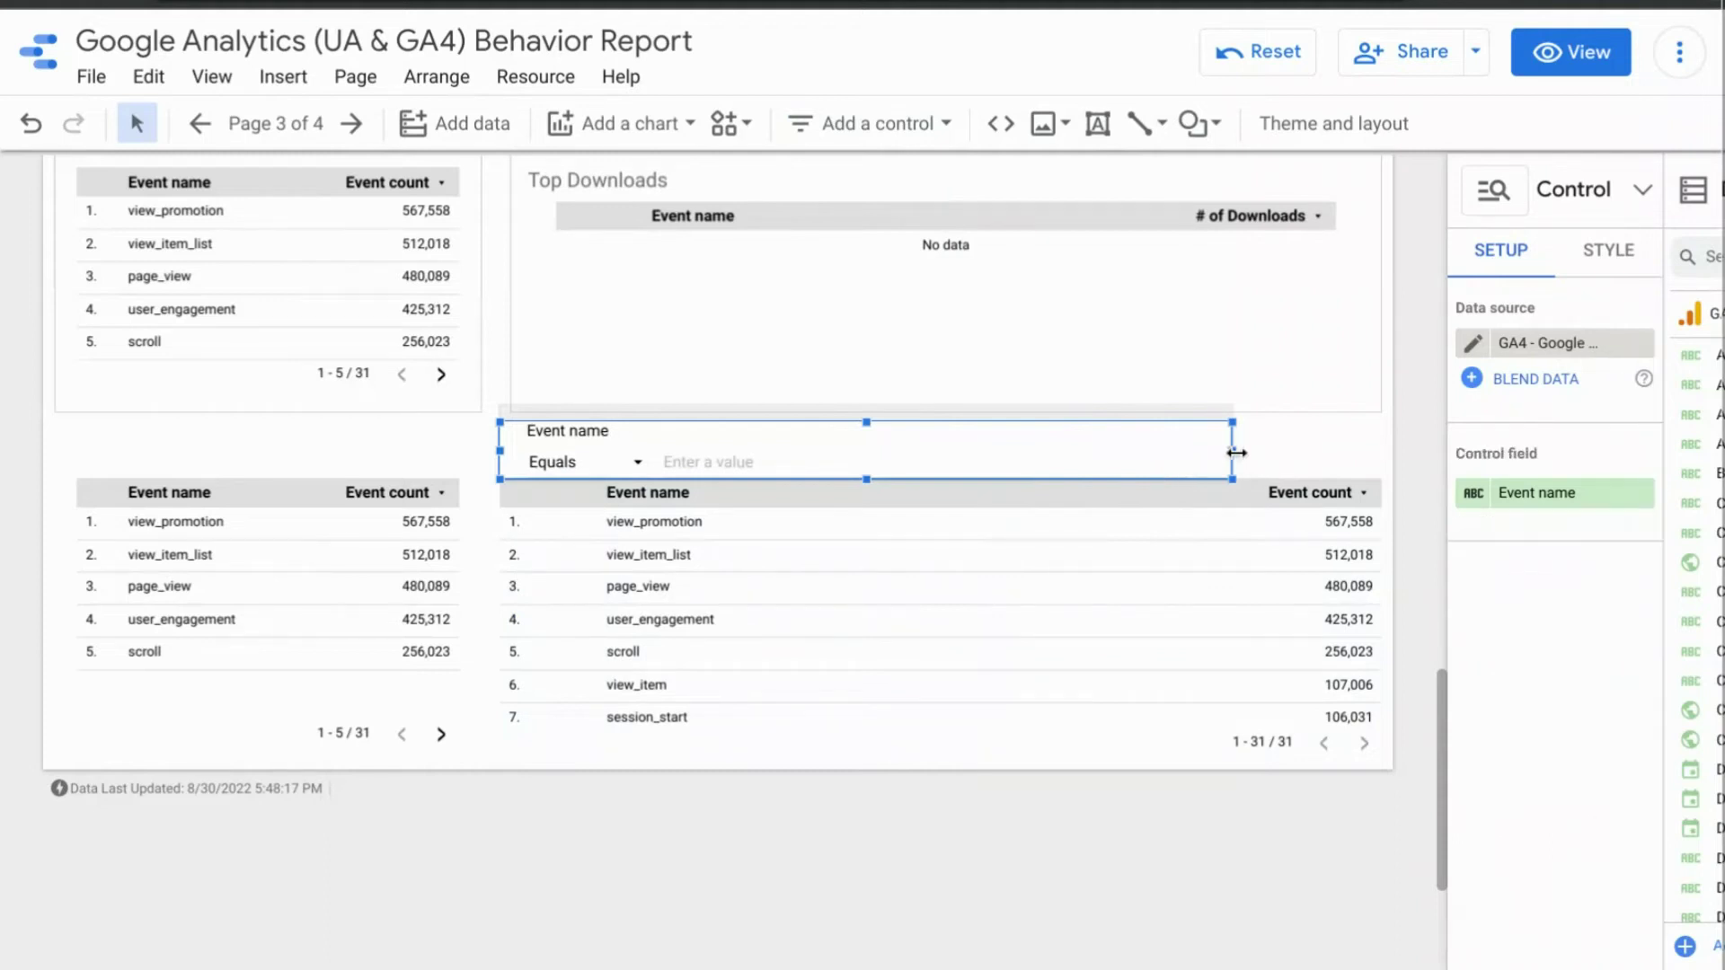
{"action": "left_click_drag", "start_coordinate": [1232, 453], "coordinate": [1318, 451]}
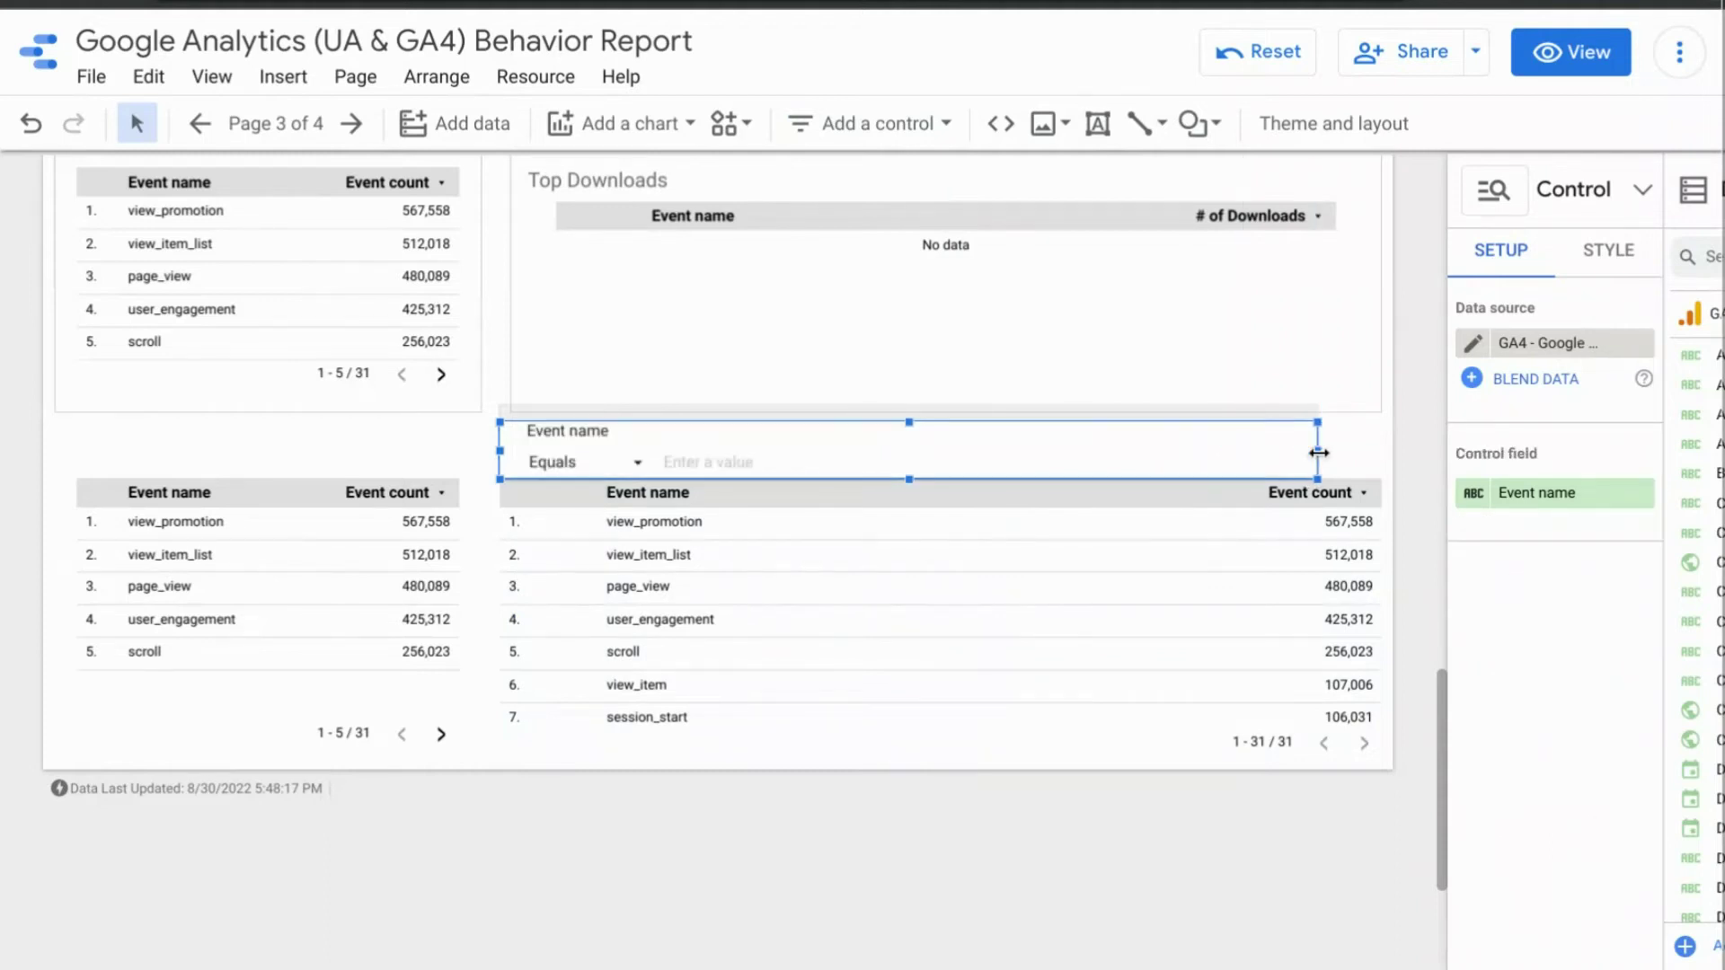
{"action": "left_click", "coordinate": [1523, 499]}
{"action": "type", "text": "page"}
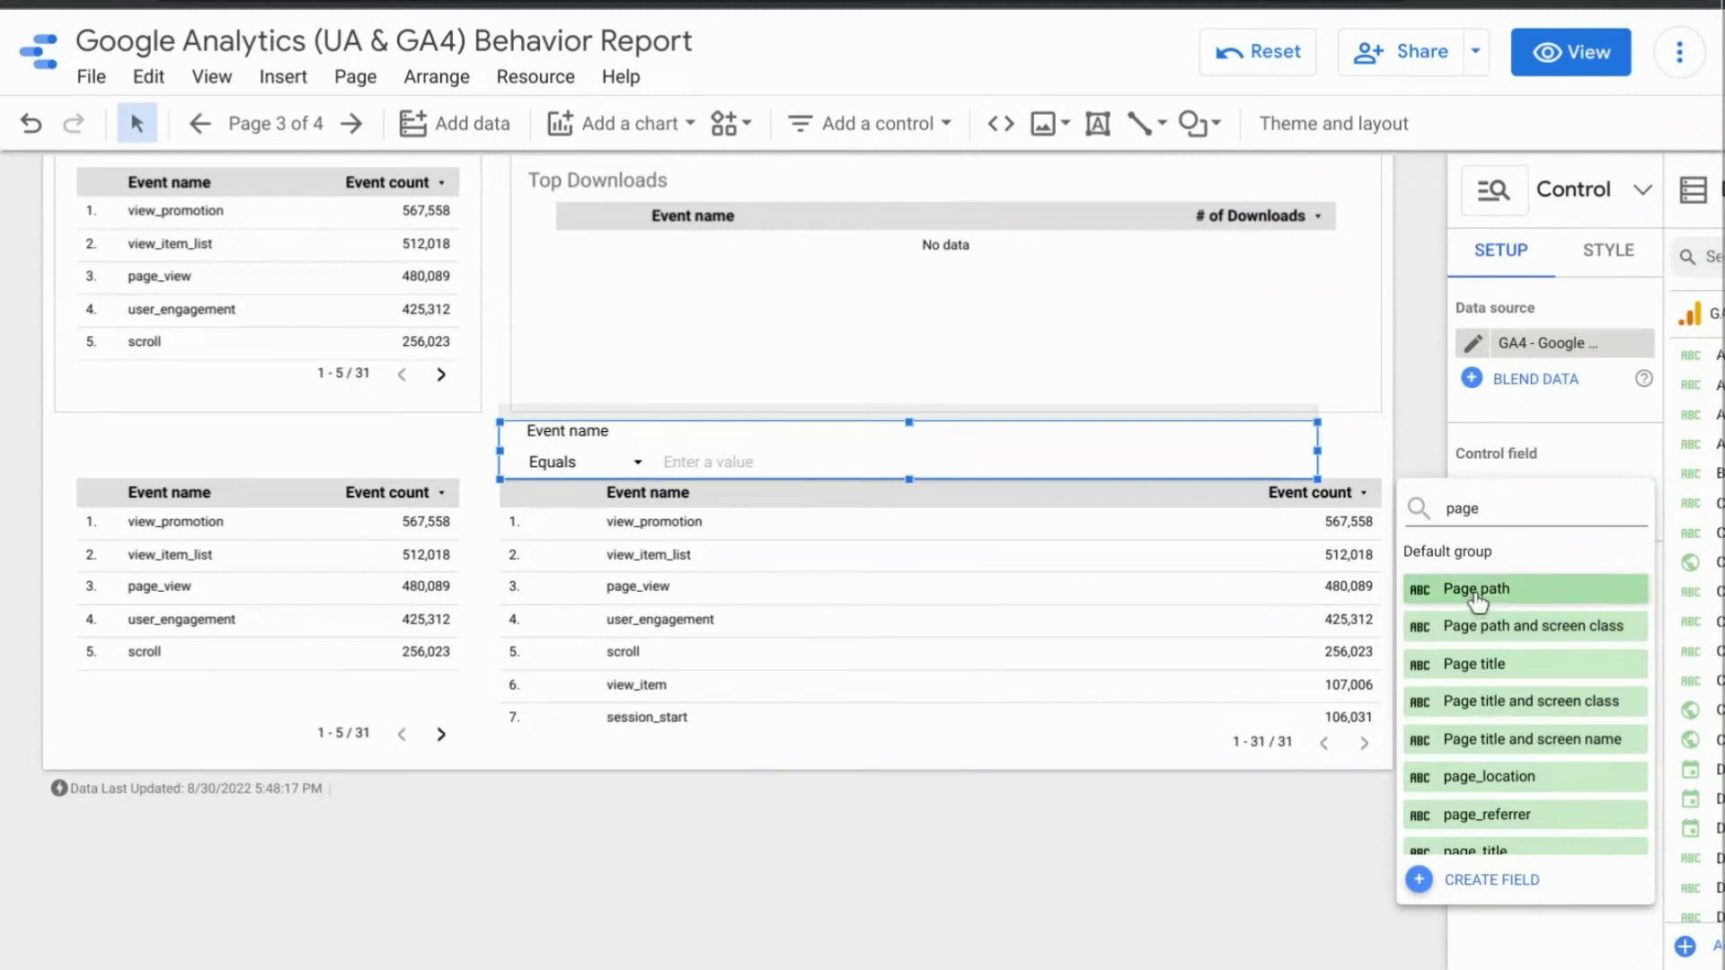
{"action": "left_click", "coordinate": [1476, 589]}
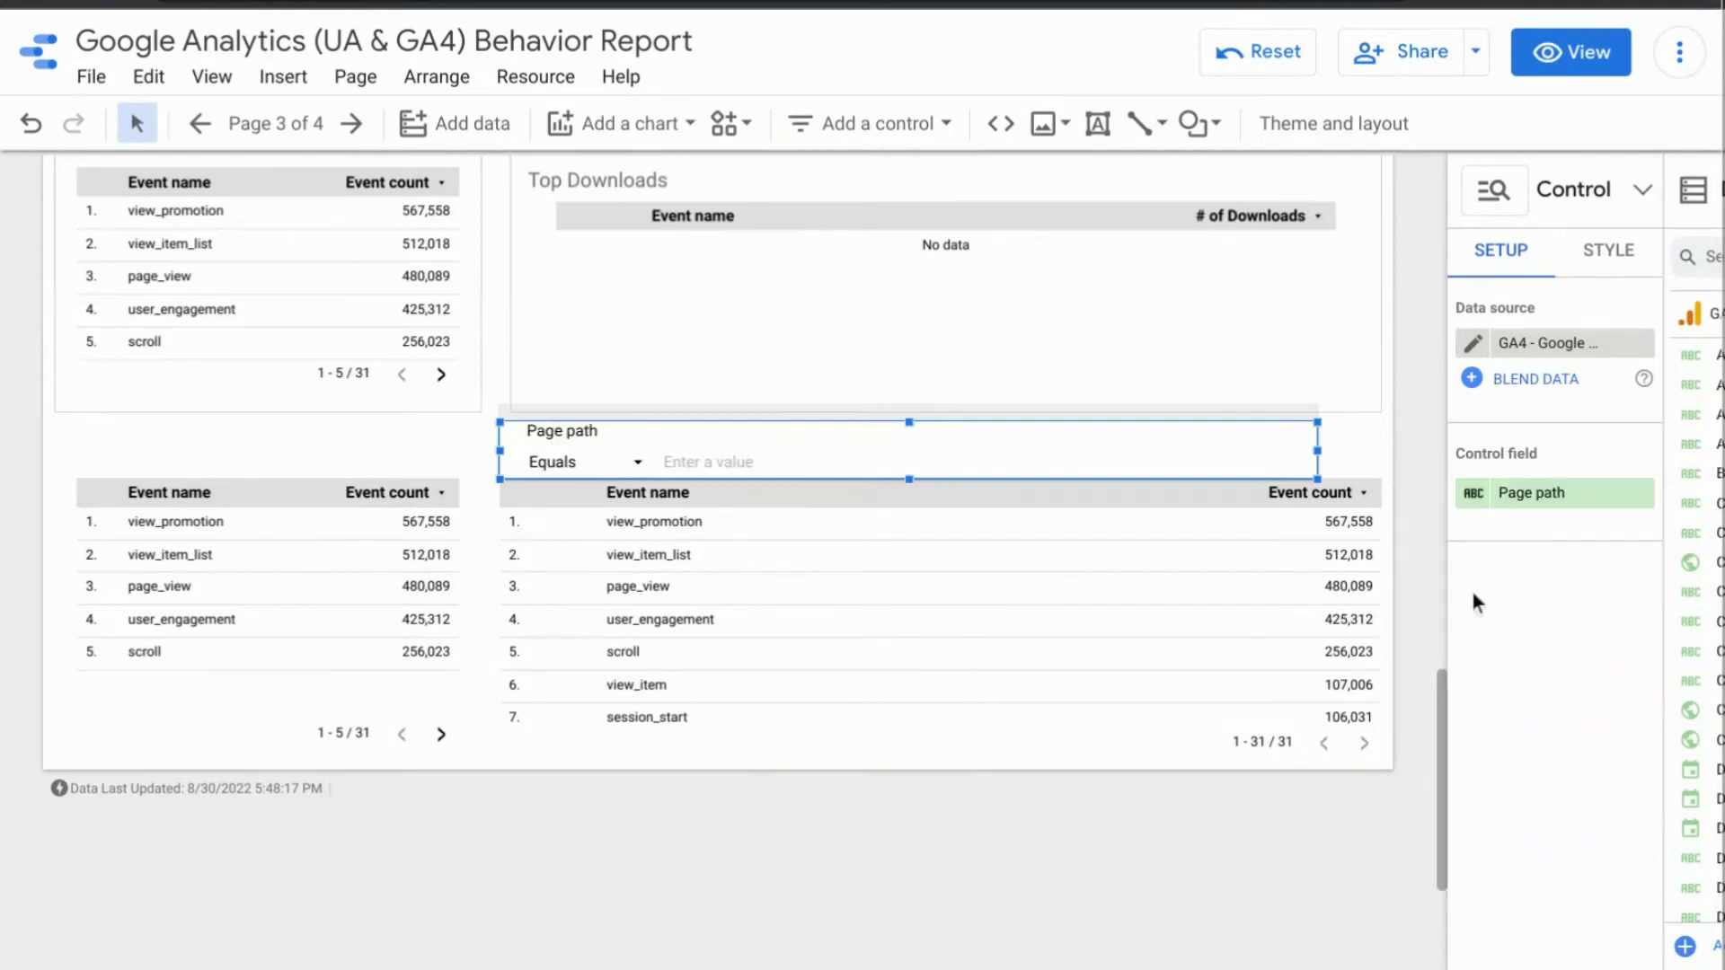
Widen the Page path filter to the table's width and set its label position to Left.
{"action": "left_click_drag", "start_coordinate": [1317, 450], "coordinate": [1379, 450]}
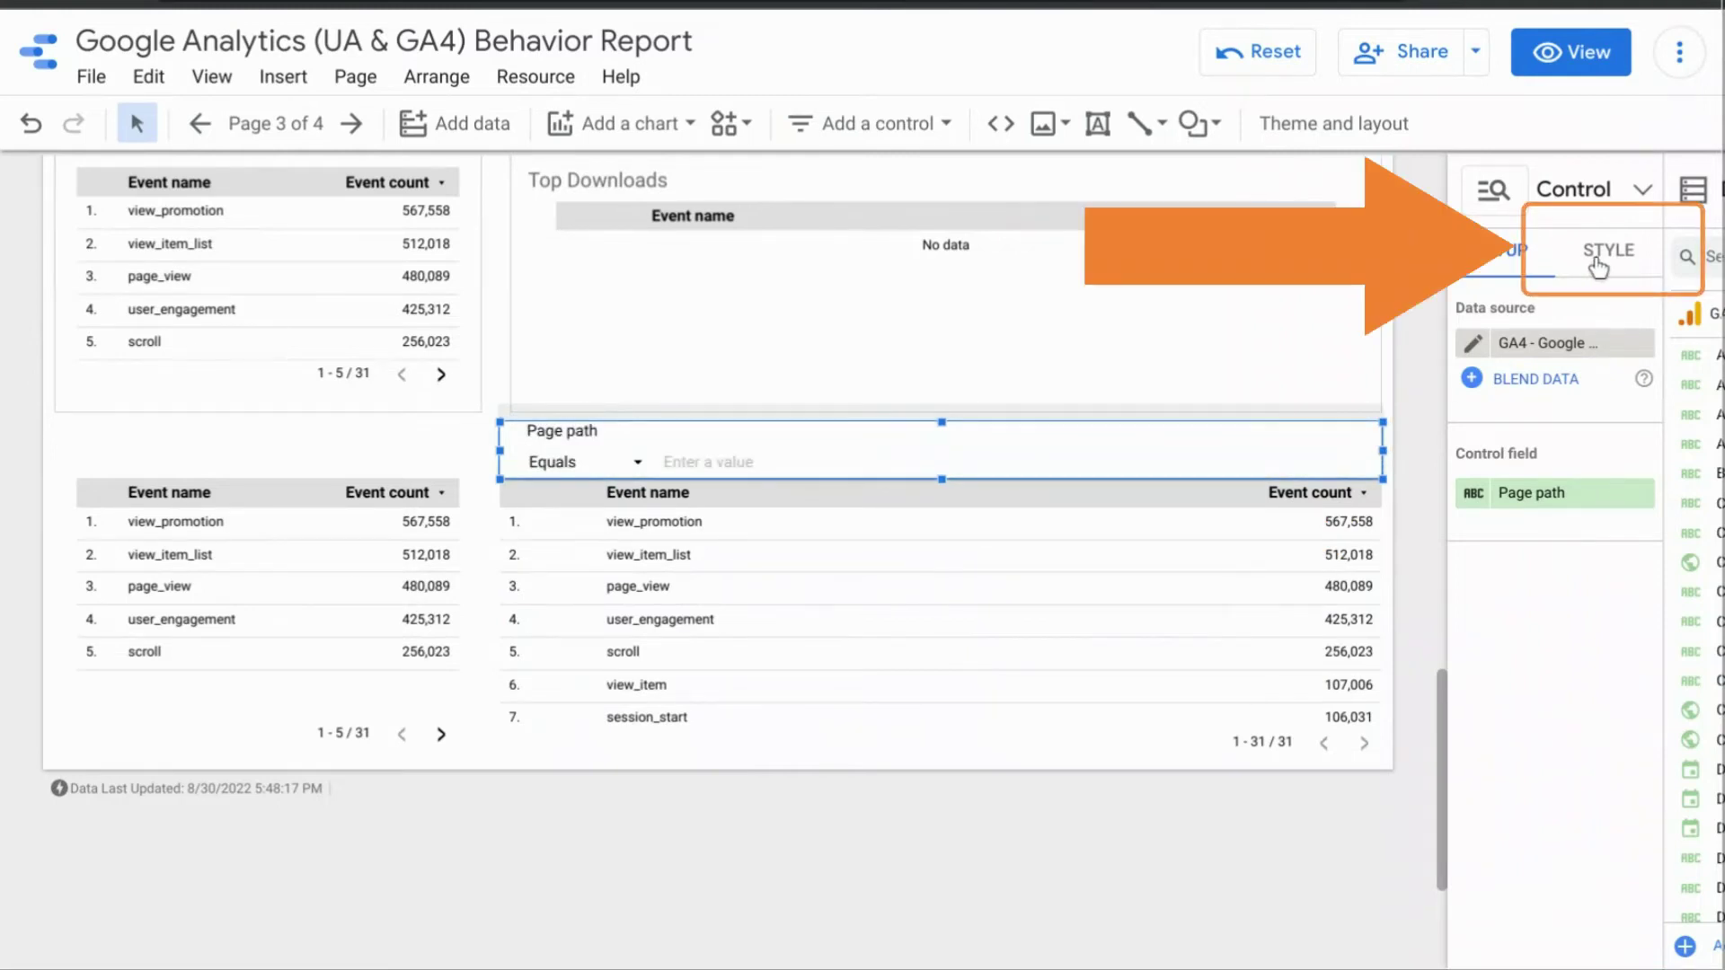
{"action": "left_click", "coordinate": [1596, 263]}
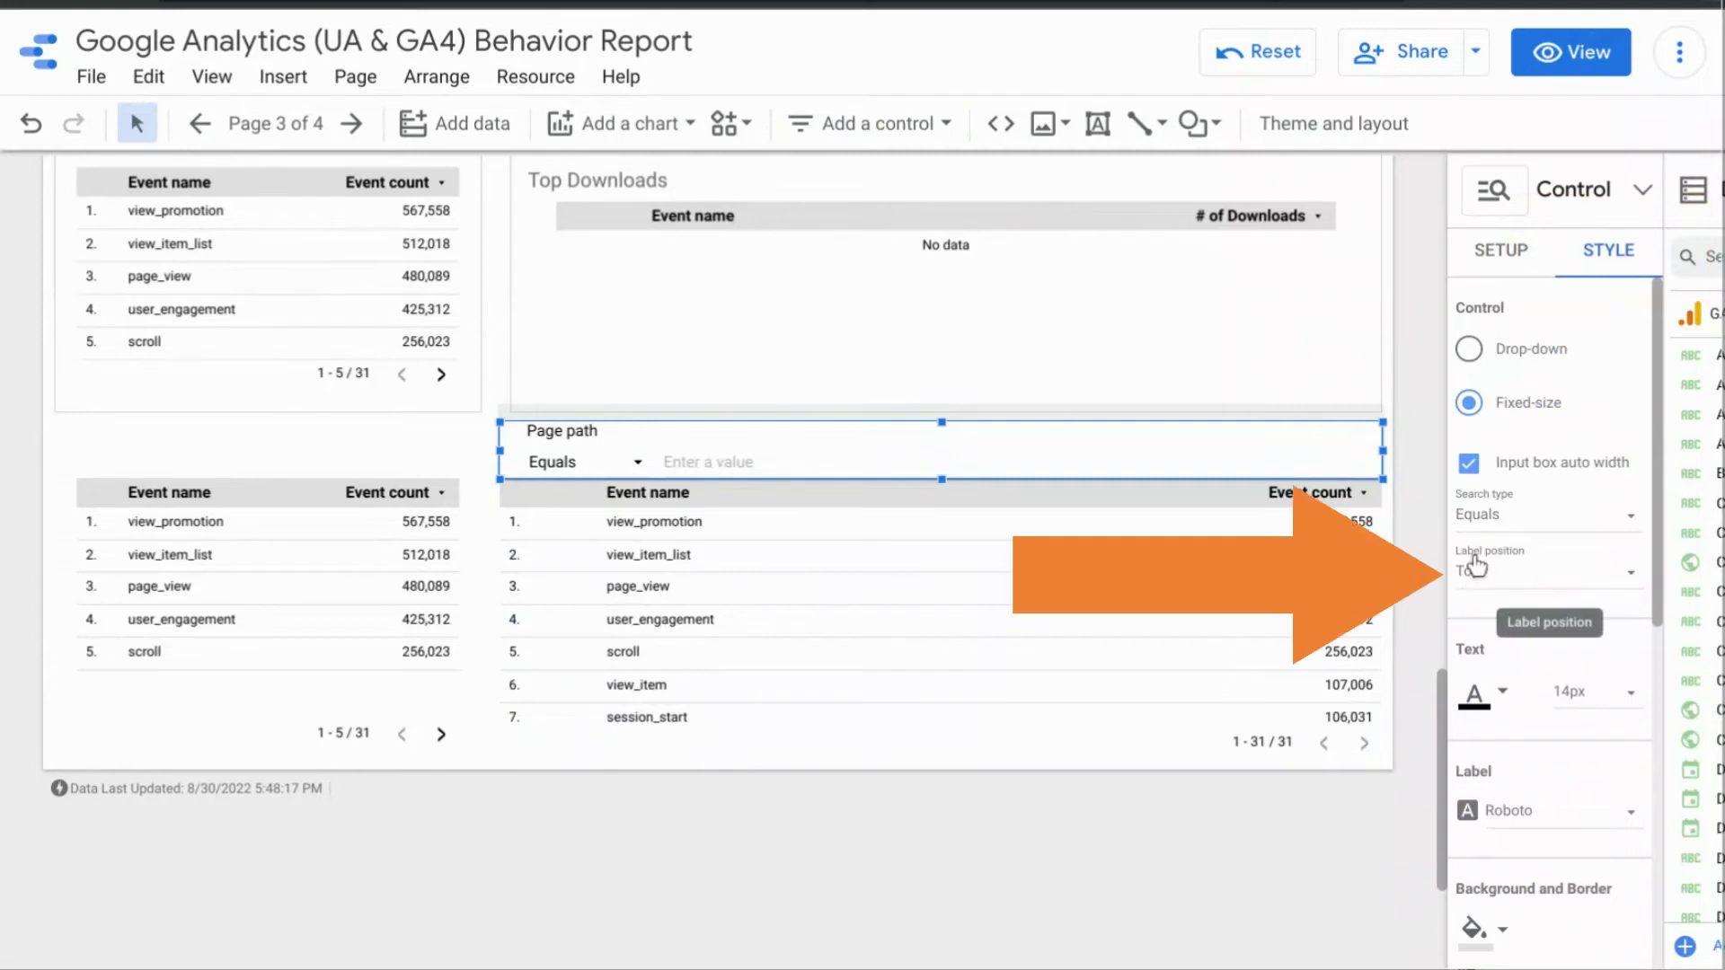
{"action": "left_click", "coordinate": [1481, 575]}
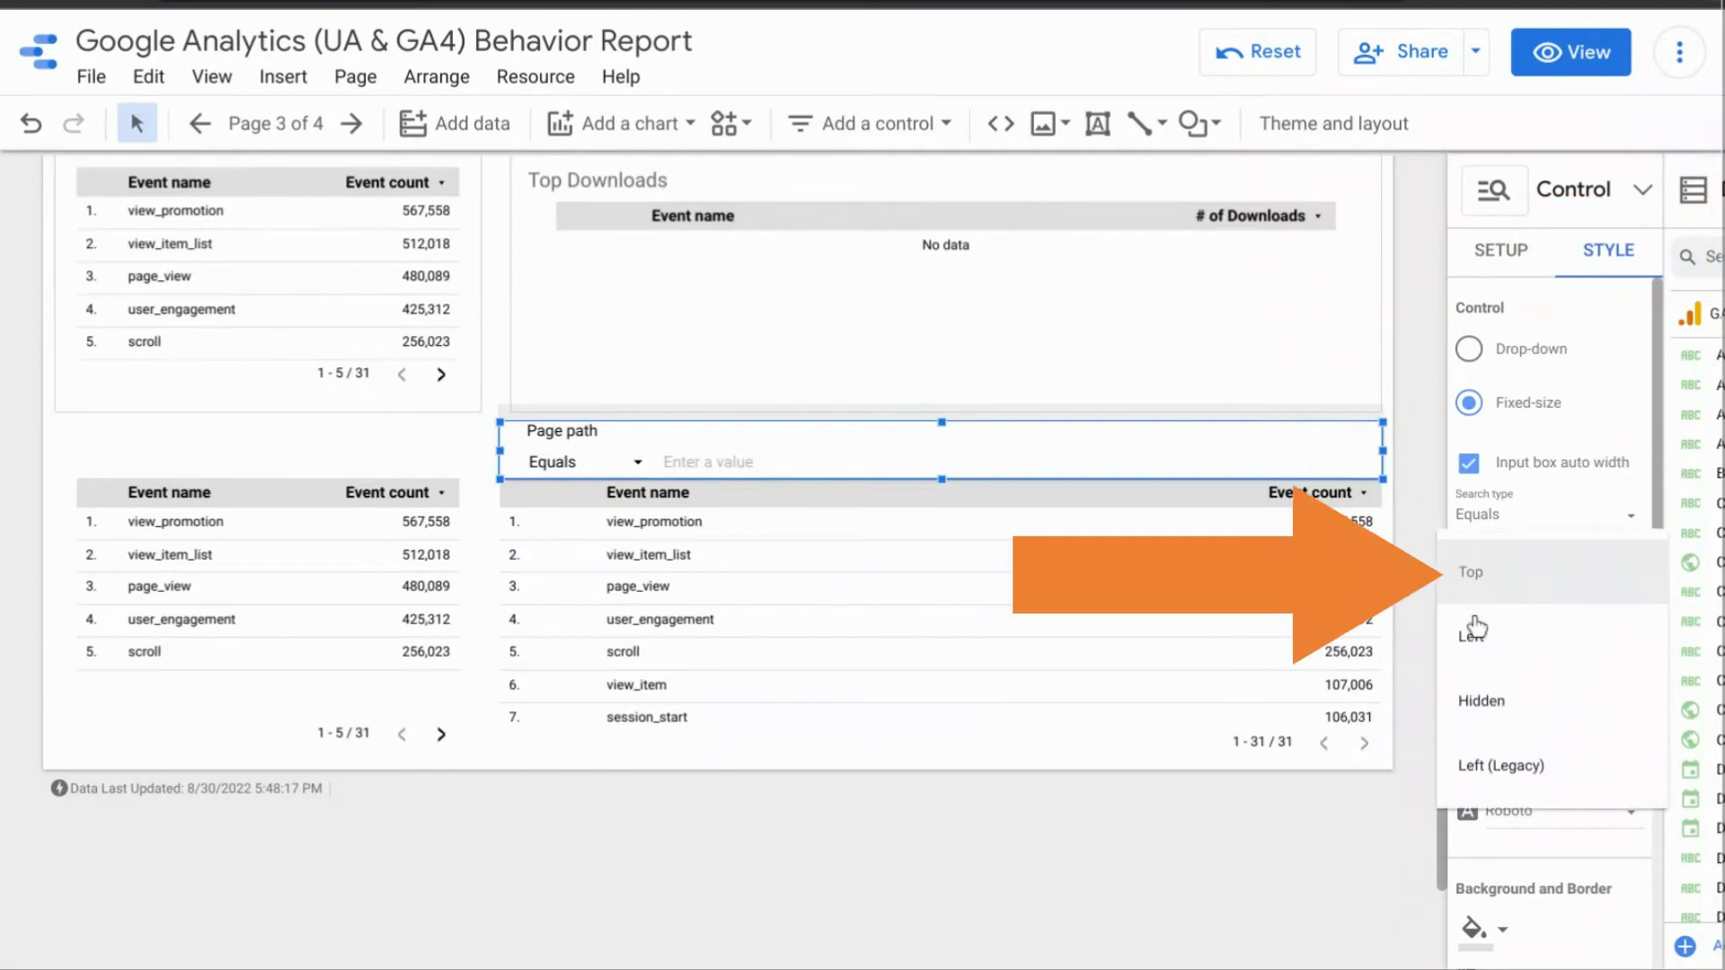
{"action": "left_click", "coordinate": [1474, 655]}
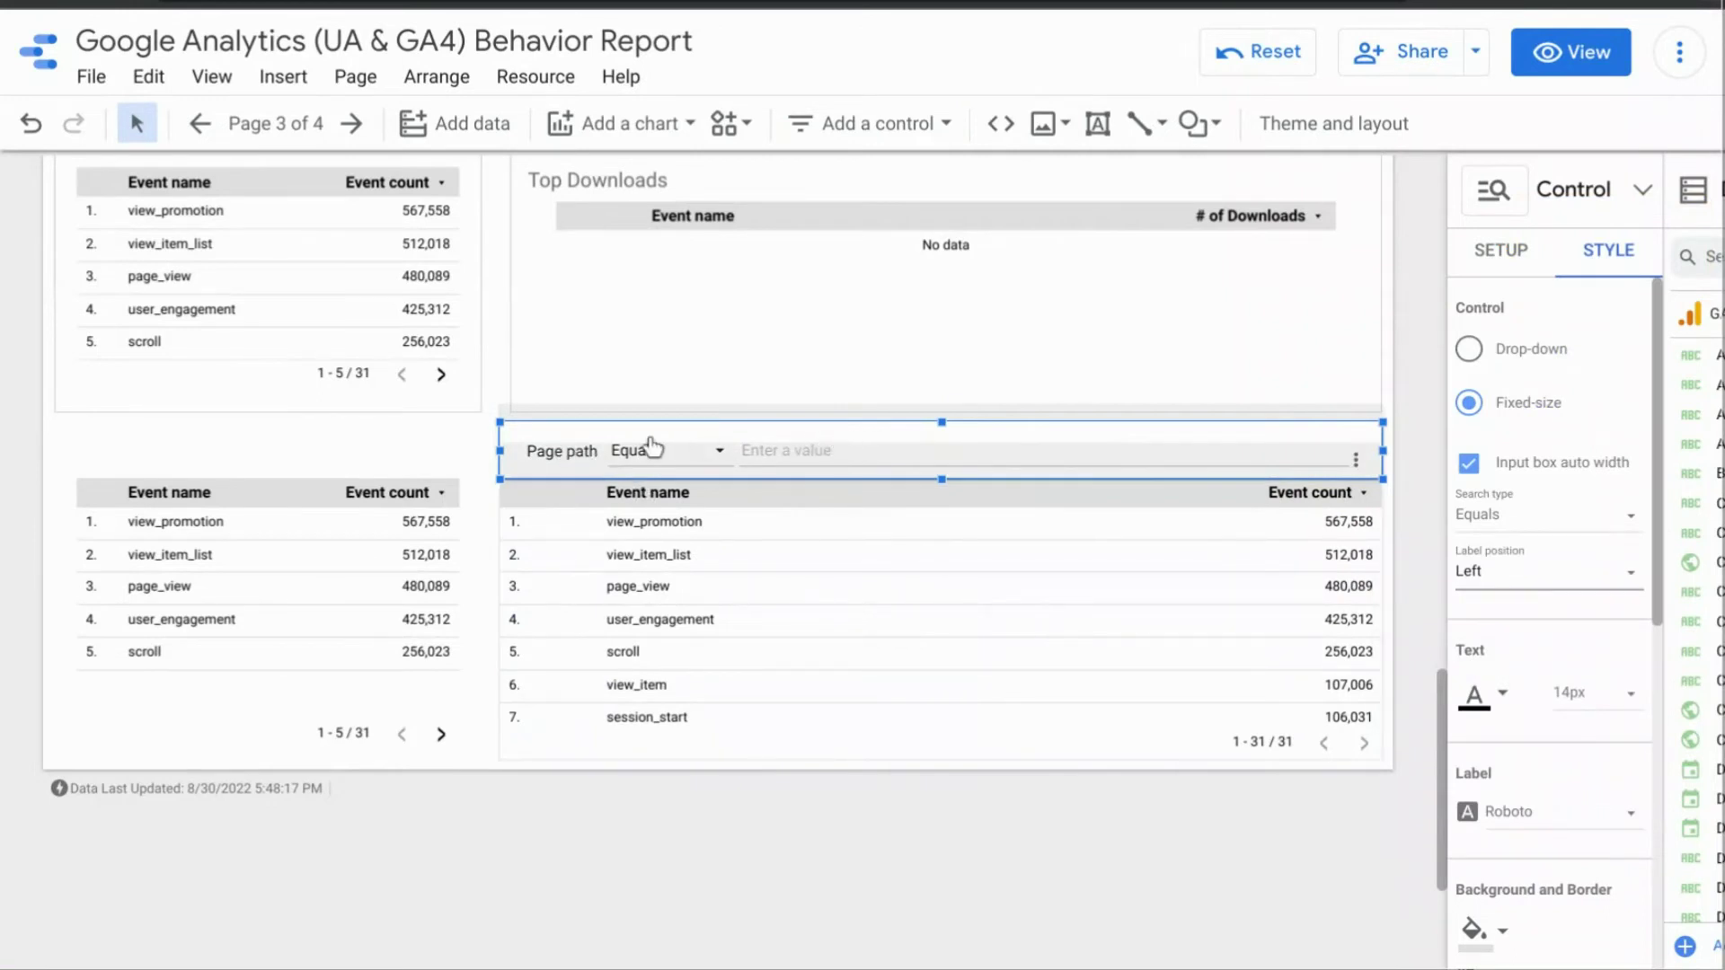
{"action": "left_click", "coordinate": [793, 455]}
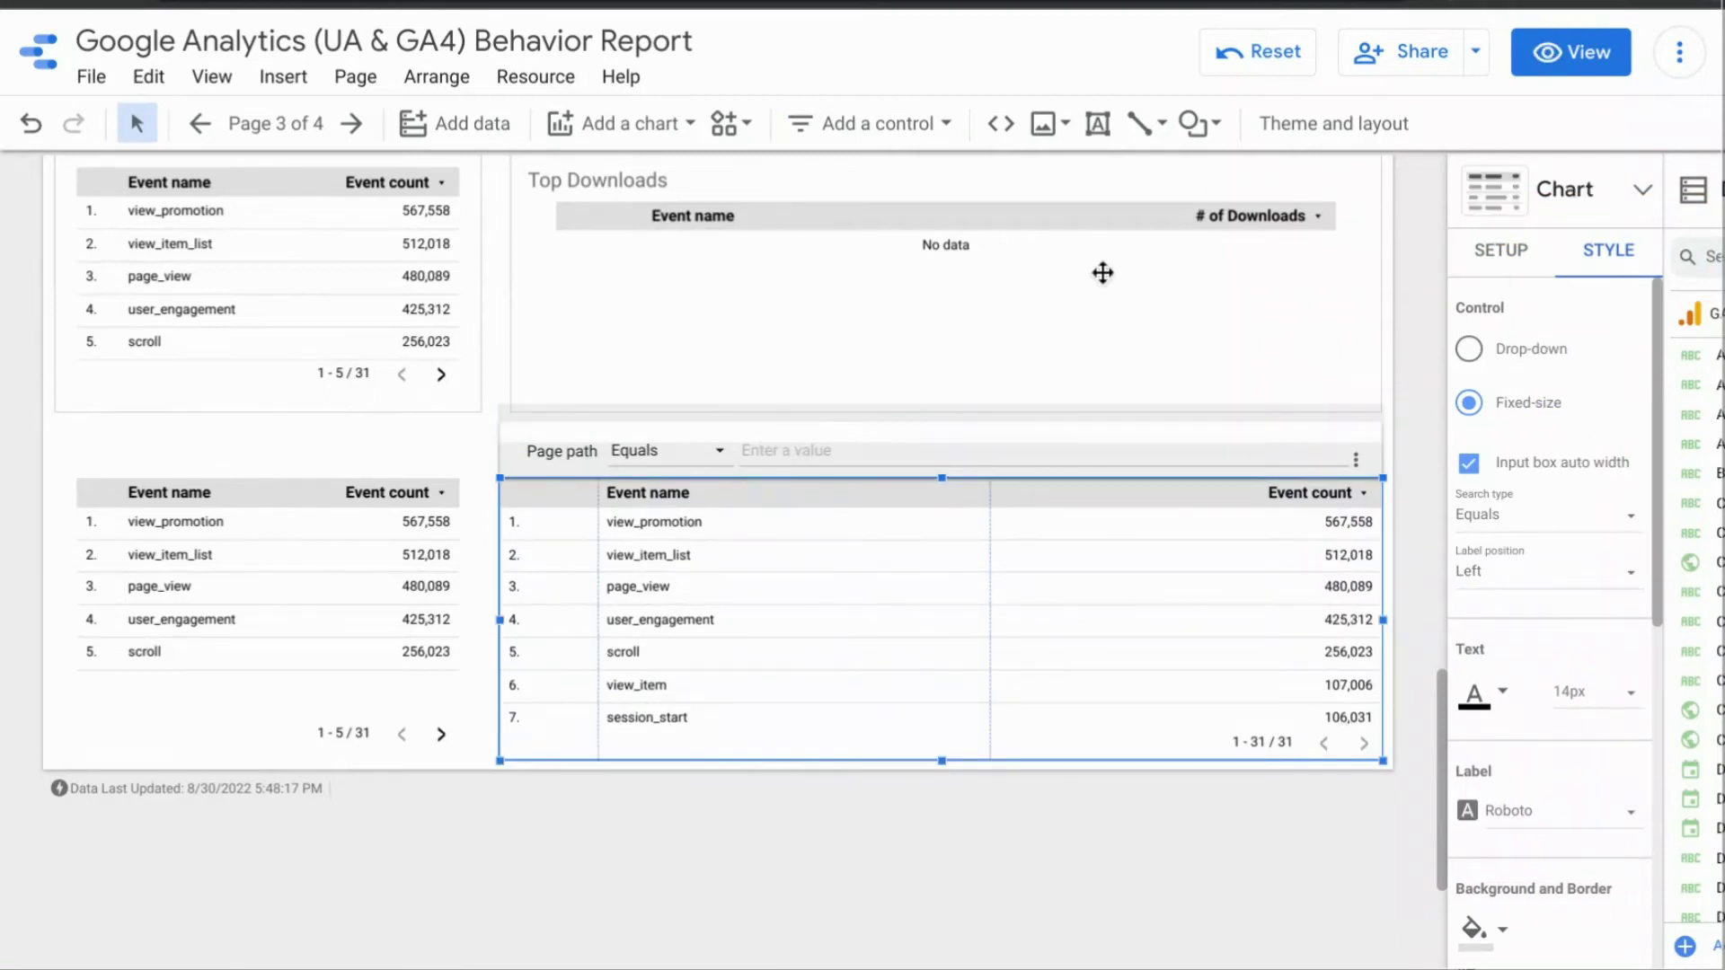
Select both the Page path filter and the Event name table and Group them.
{"action": "left_click", "coordinate": [819, 435]}
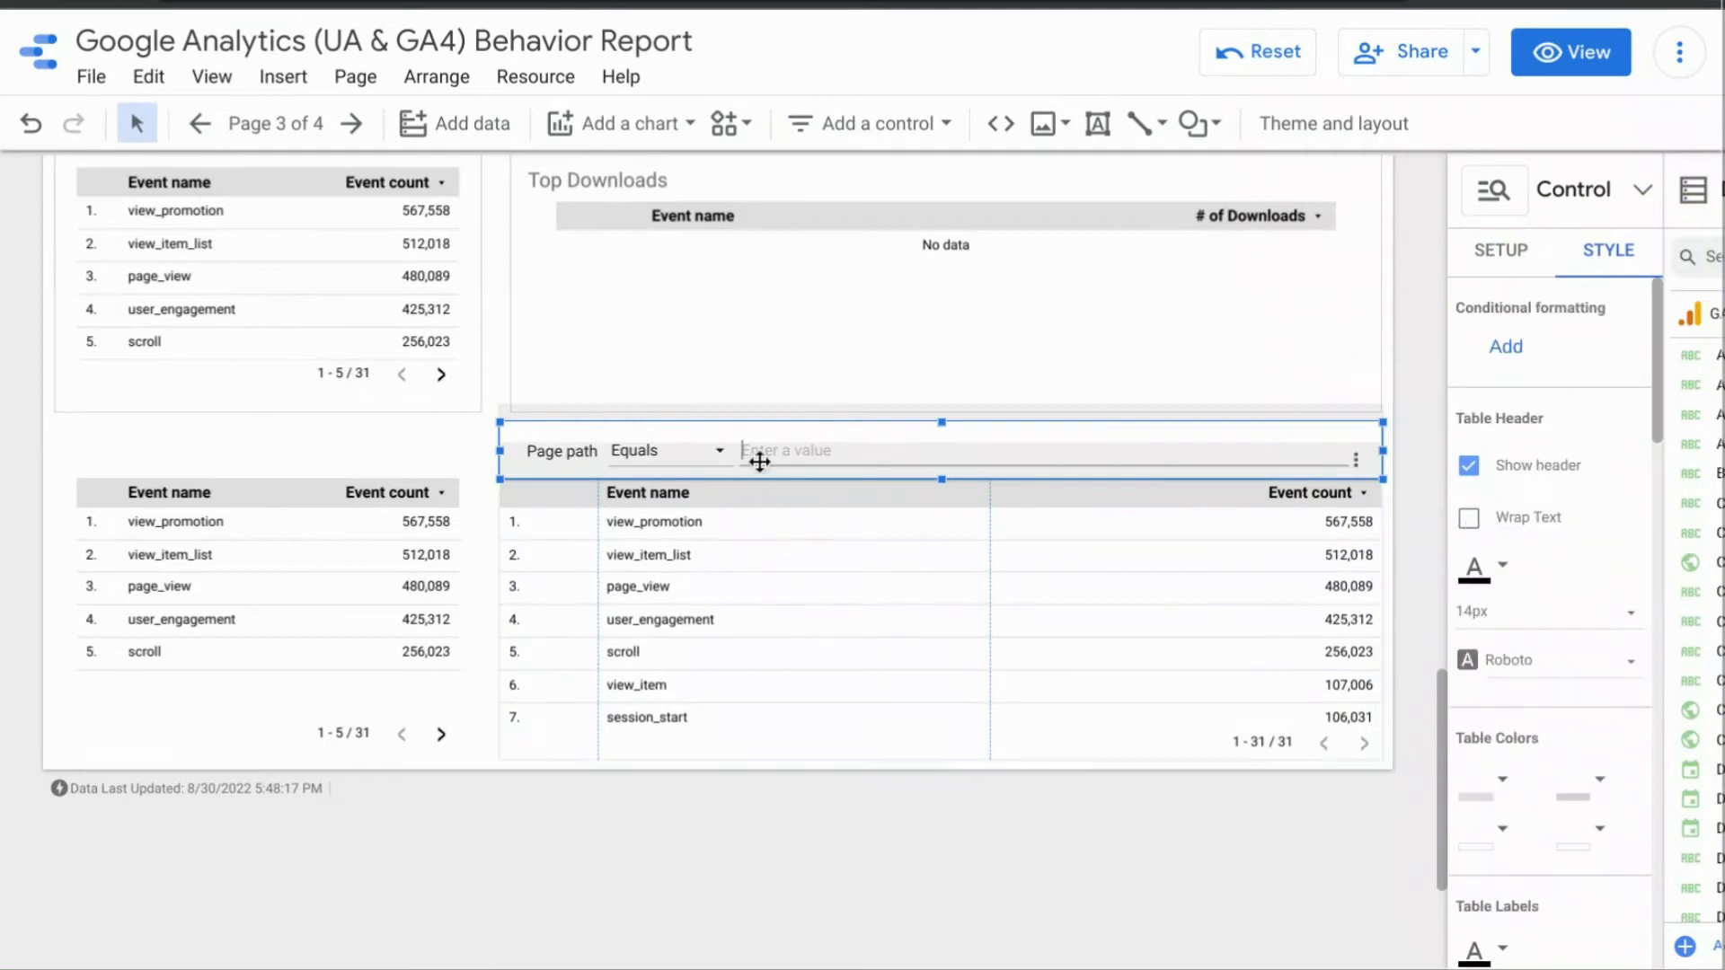
{"action": "left_click", "coordinate": [790, 556], "text": "shift"}
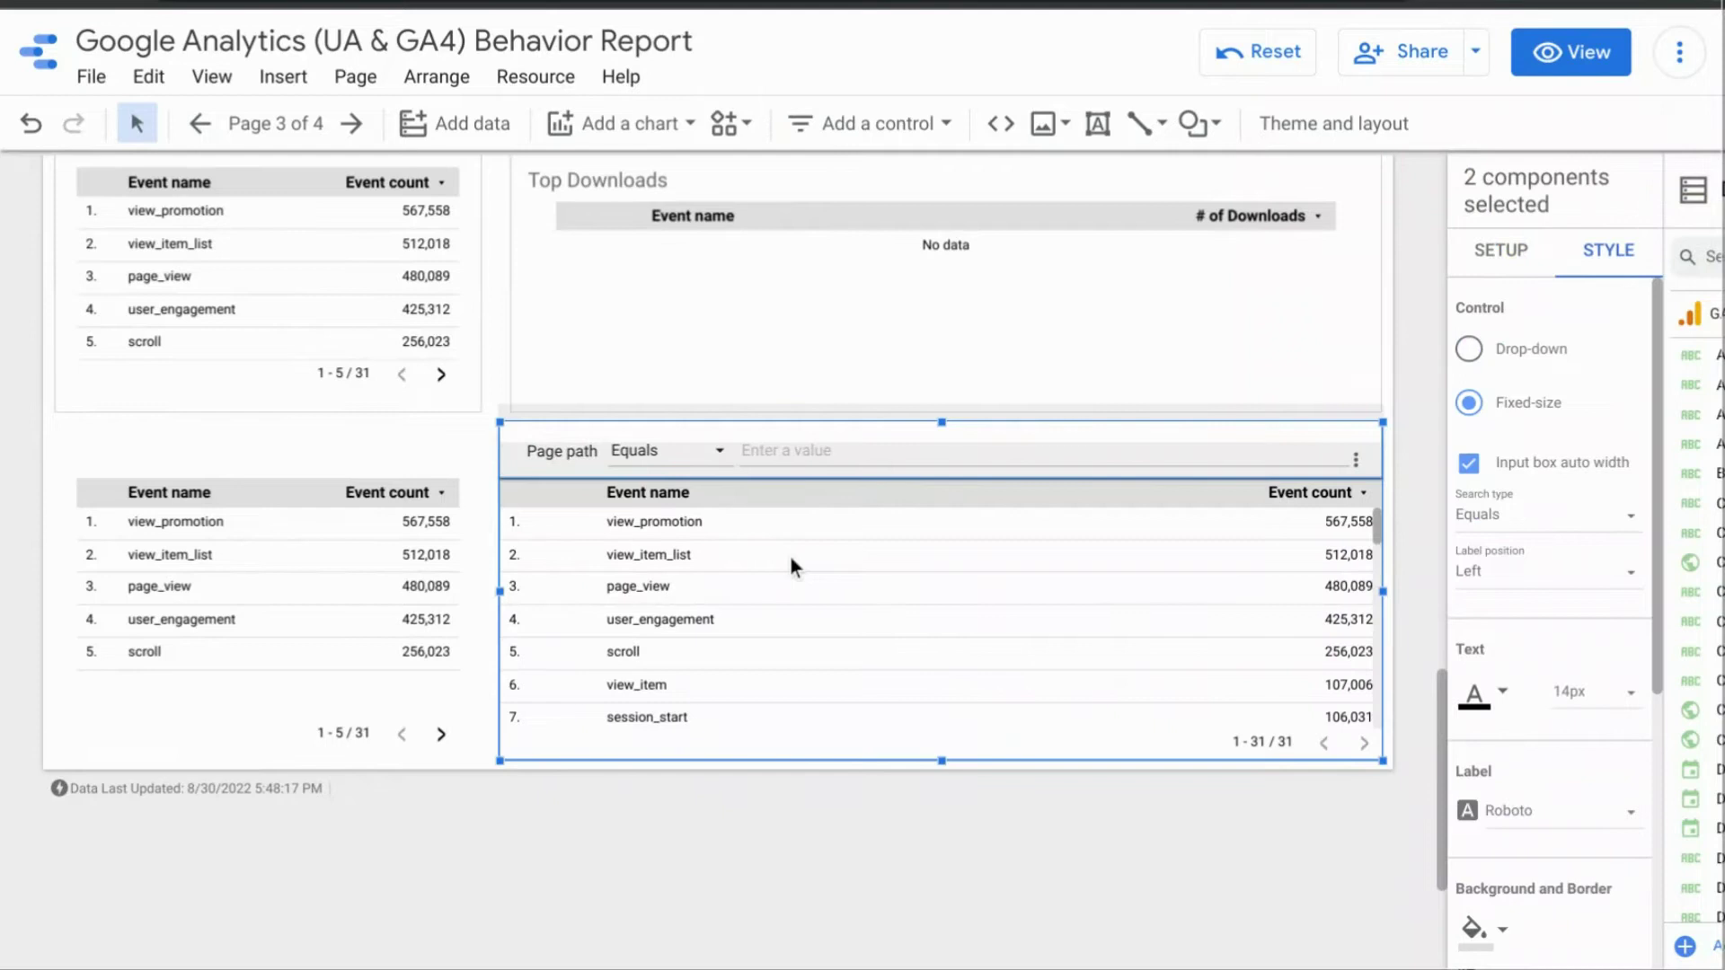
{"action": "right_click", "coordinate": [794, 499]}
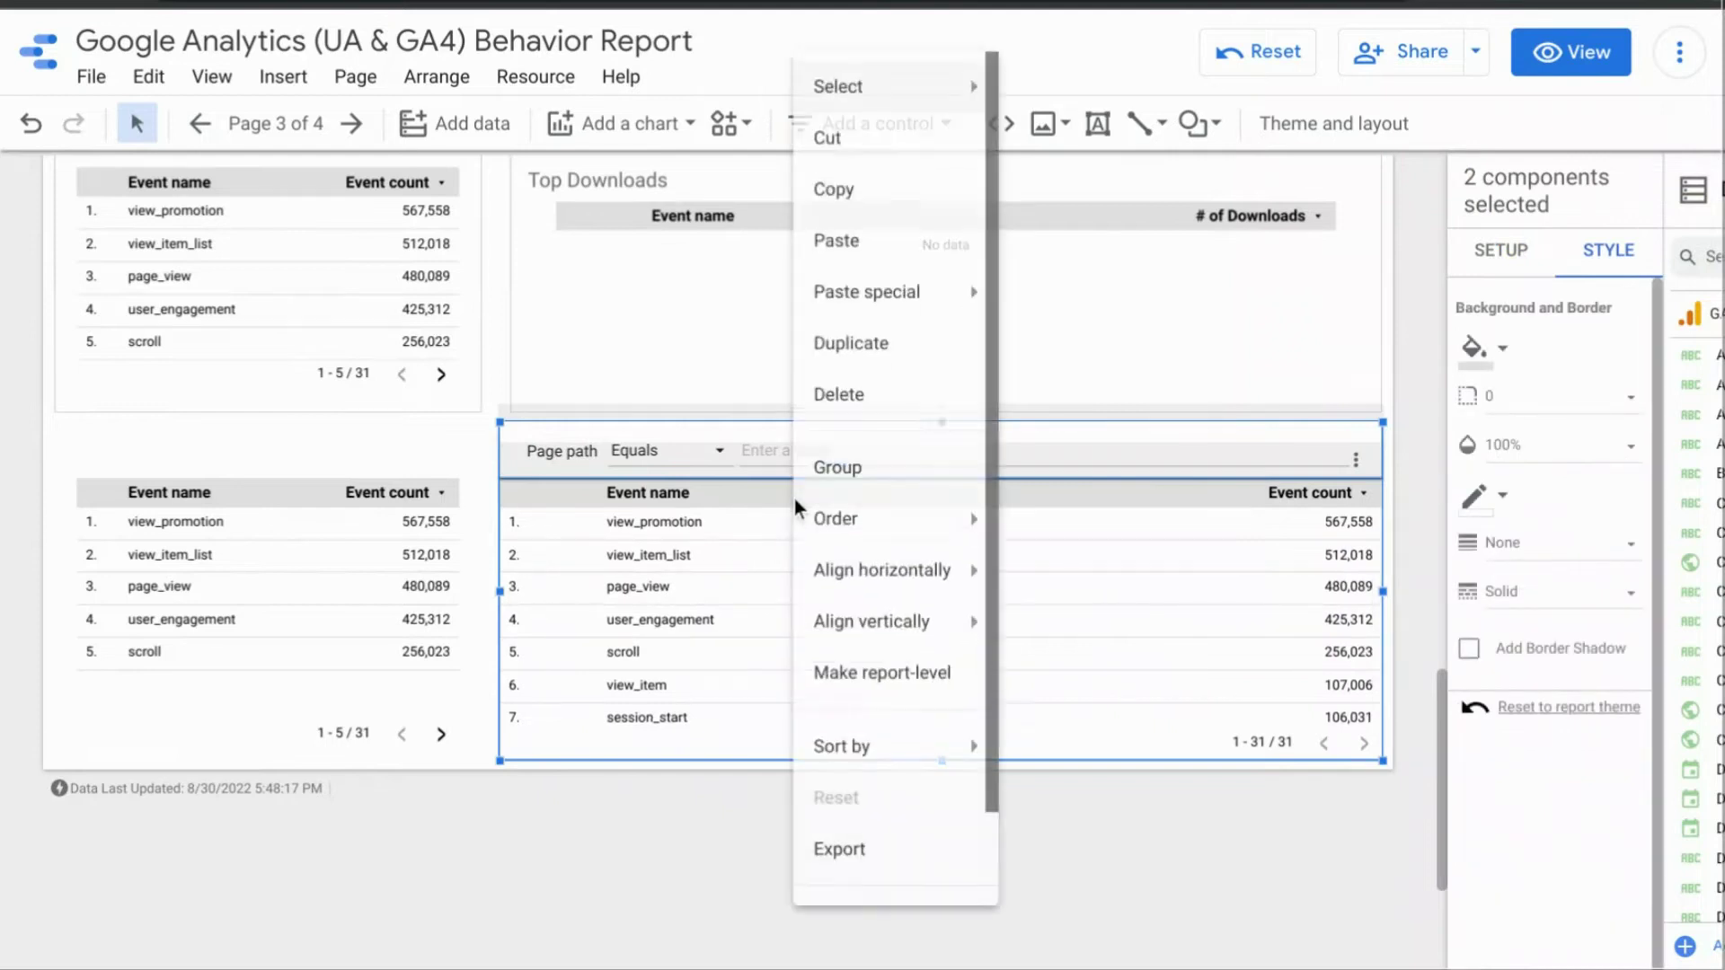
{"action": "left_click", "coordinate": [891, 458]}
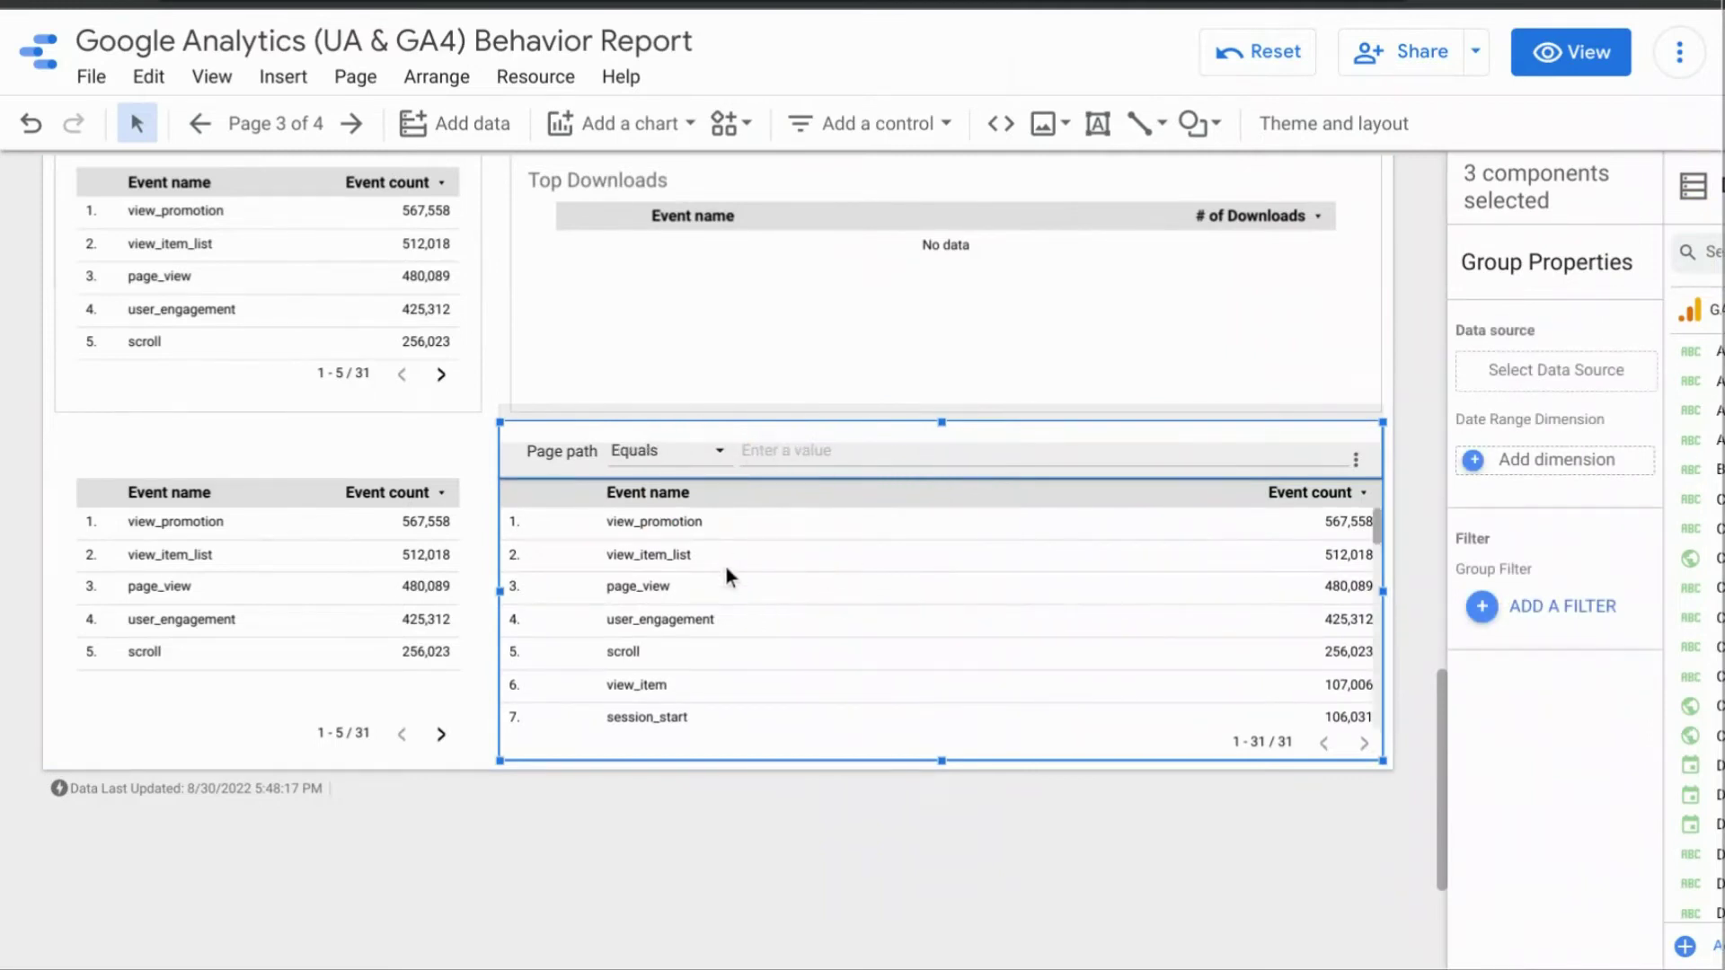
In View mode, filter the event table to Page path '/'.
{"action": "left_click", "coordinate": [1542, 56]}
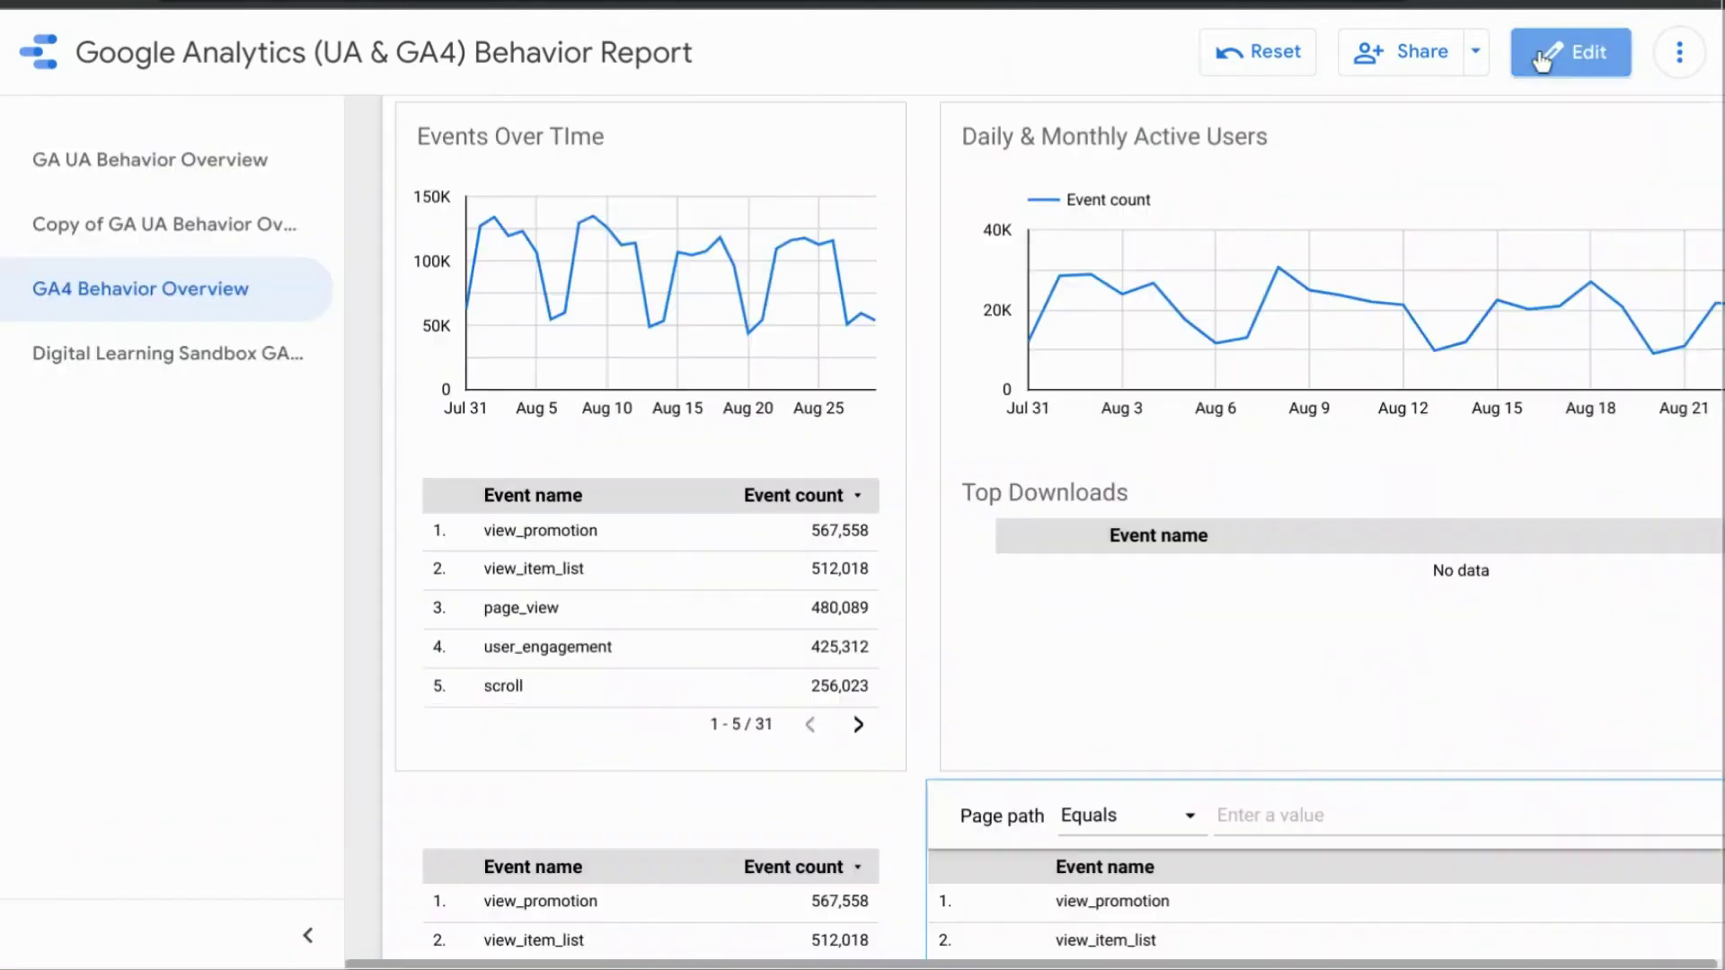
{"action": "scroll", "coordinate": [1015, 460], "scroll_direction": "right", "scroll_amount": 2}
{"action": "scroll", "coordinate": [1016, 460], "scroll_direction": "down", "scroll_amount": 3}
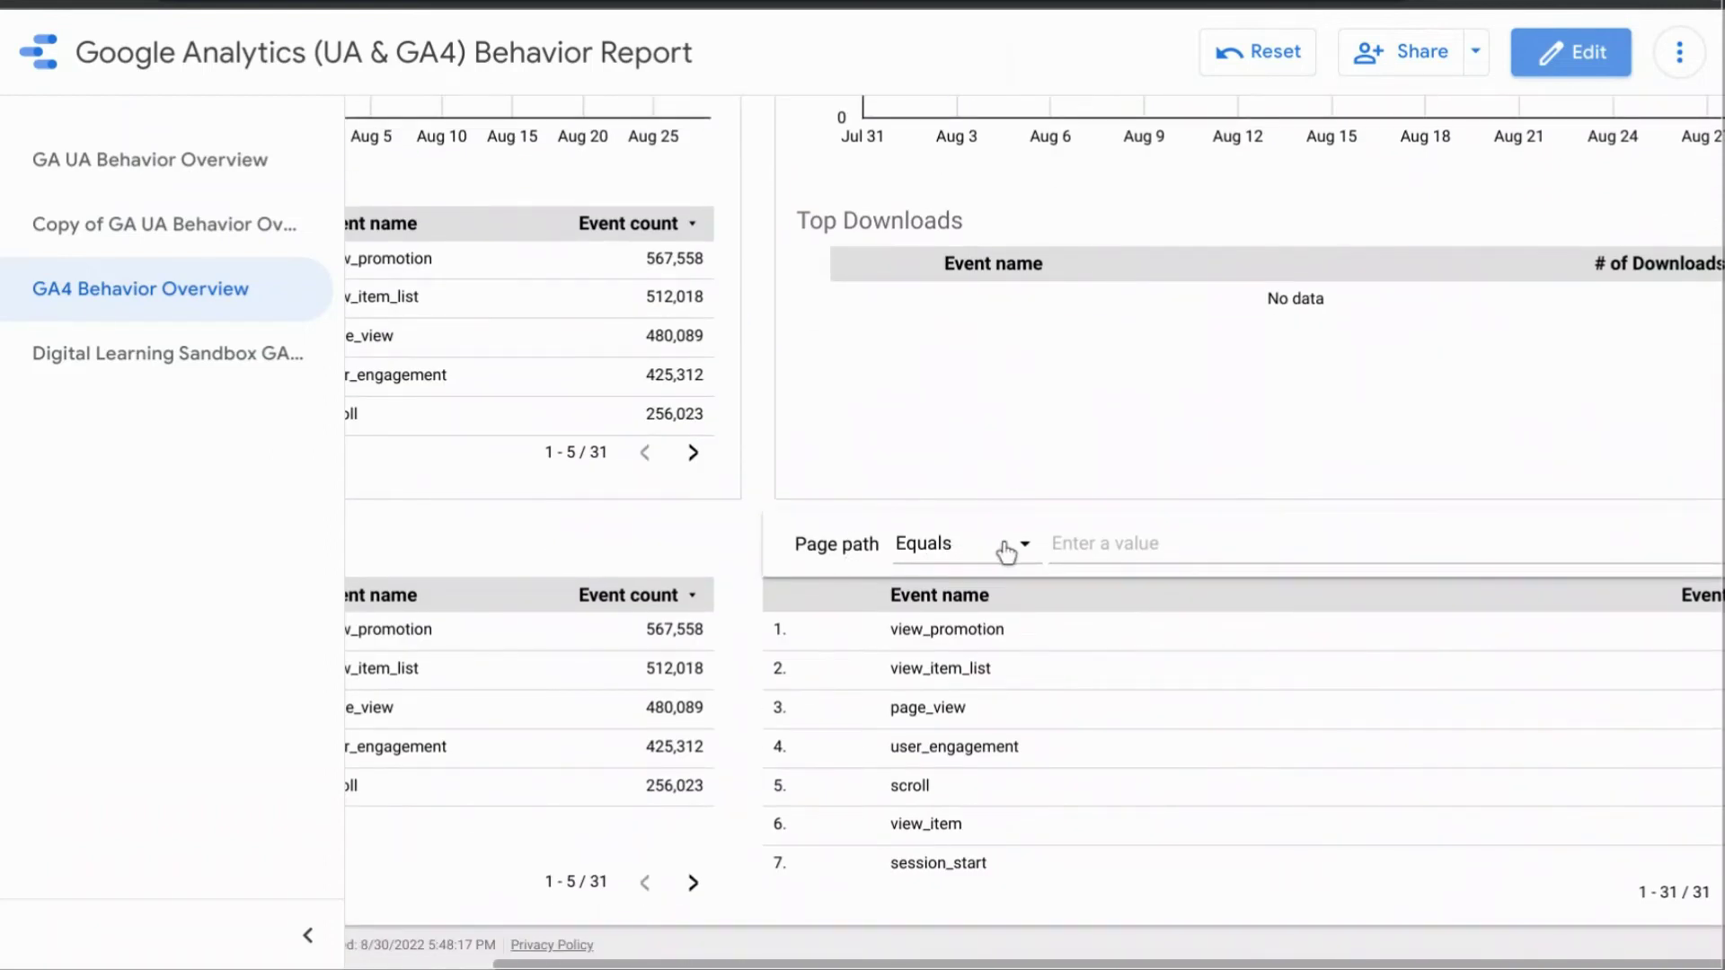
{"action": "left_click", "coordinate": [1112, 547]}
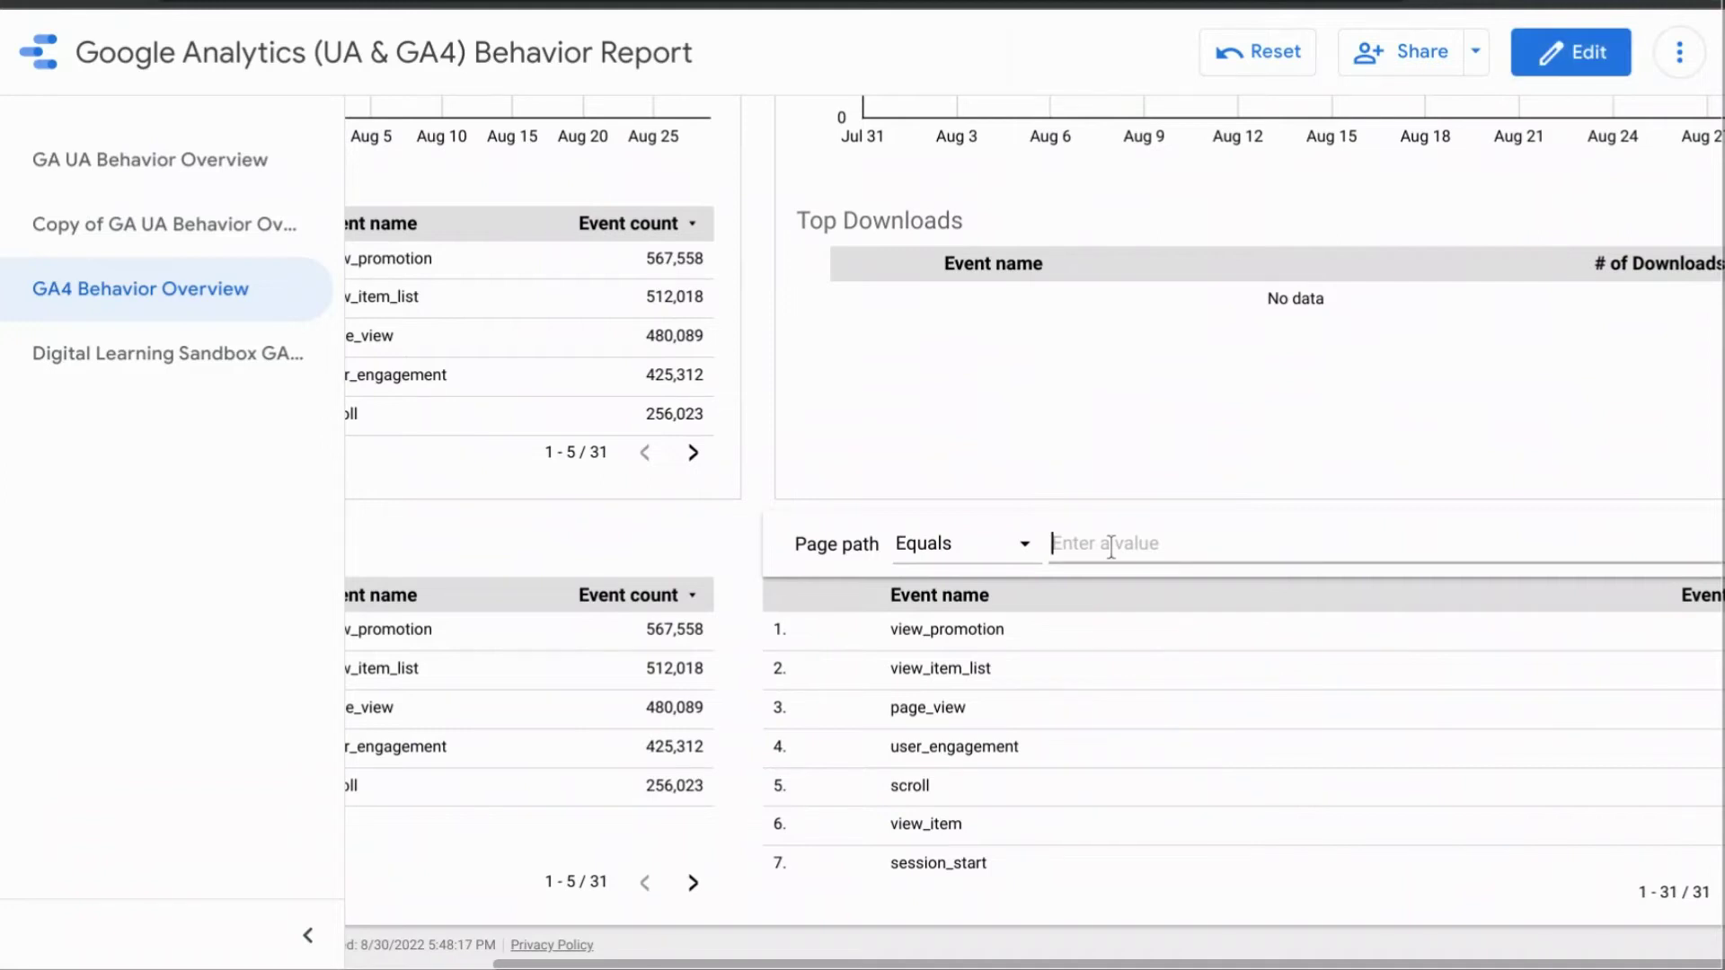
{"action": "type", "text": "/"}
{"action": "key", "text": "Return"}
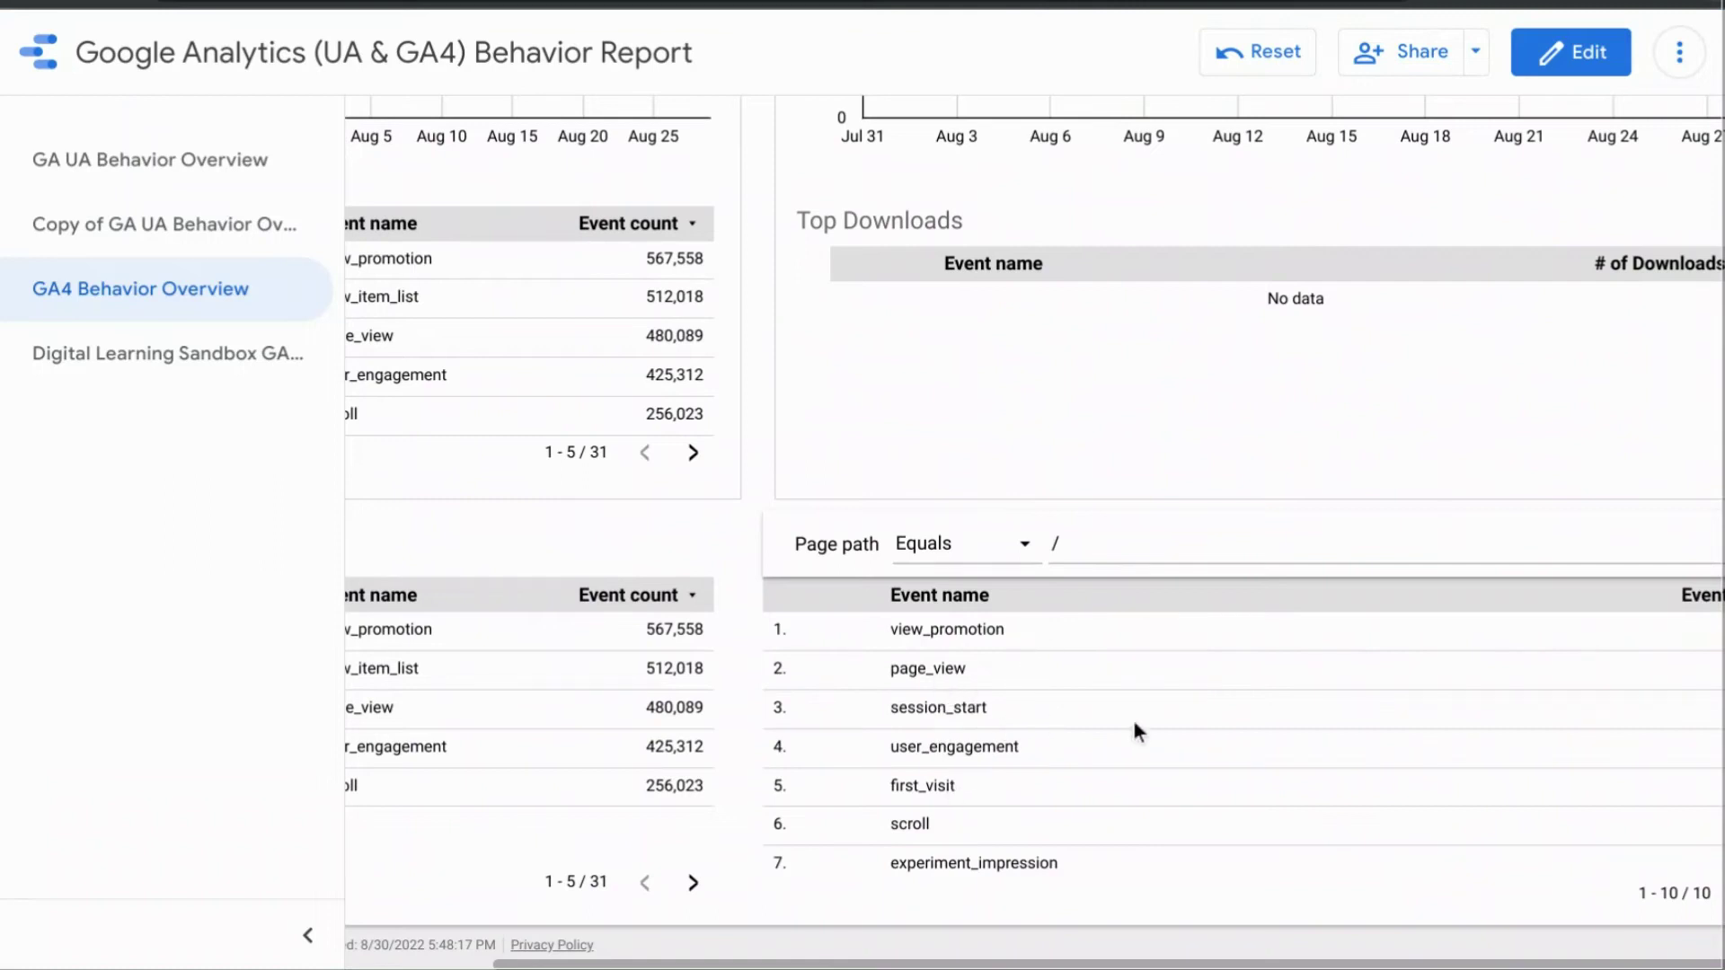
Check the filter's match types, keep Equals, and return to Edit mode.
{"action": "scroll", "coordinate": [1146, 730], "scroll_direction": "down", "scroll_amount": 2}
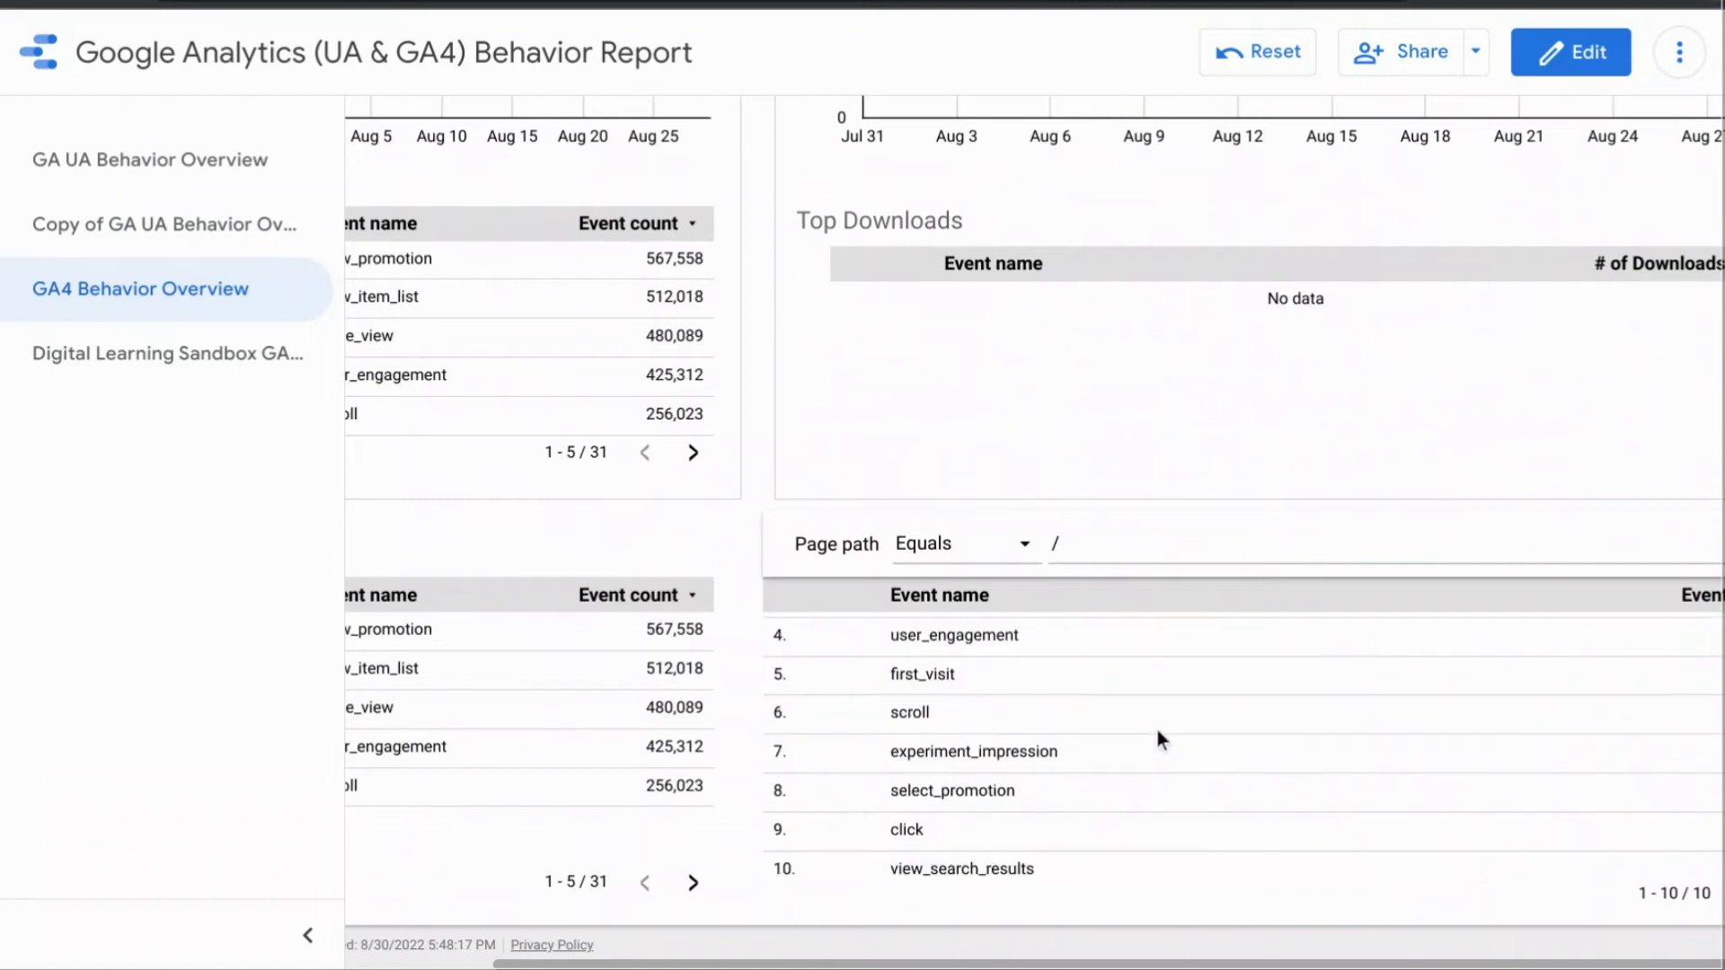
{"action": "left_click", "coordinate": [987, 554]}
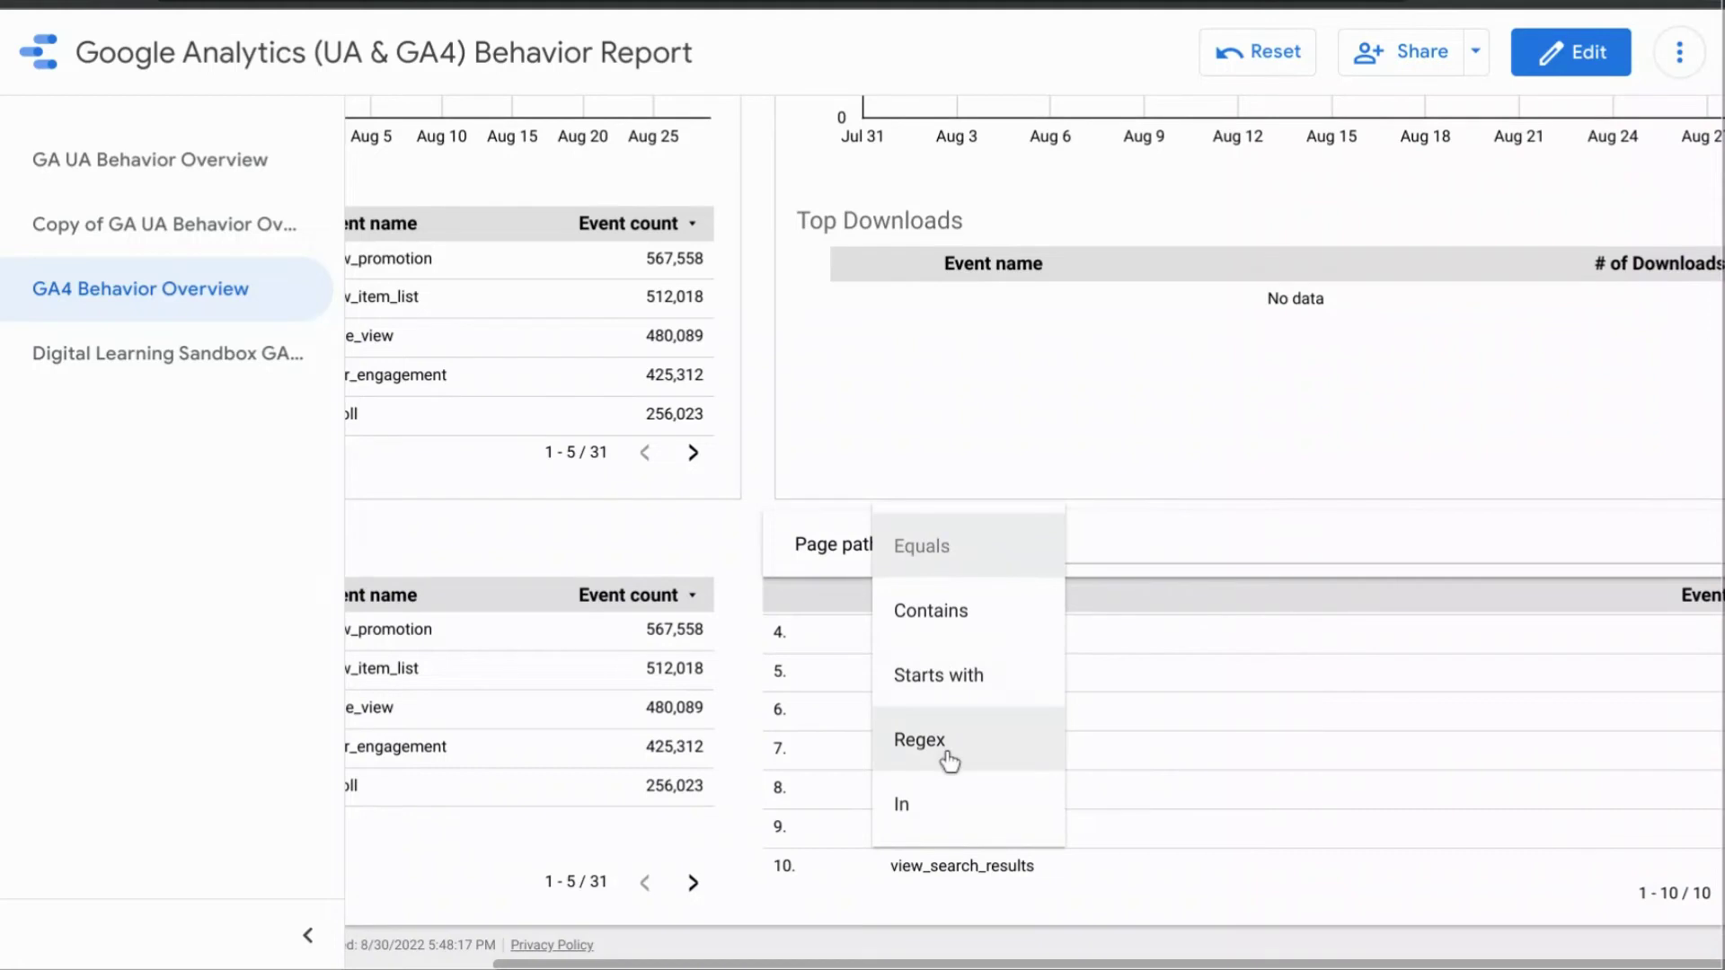
{"action": "left_click", "coordinate": [1303, 527]}
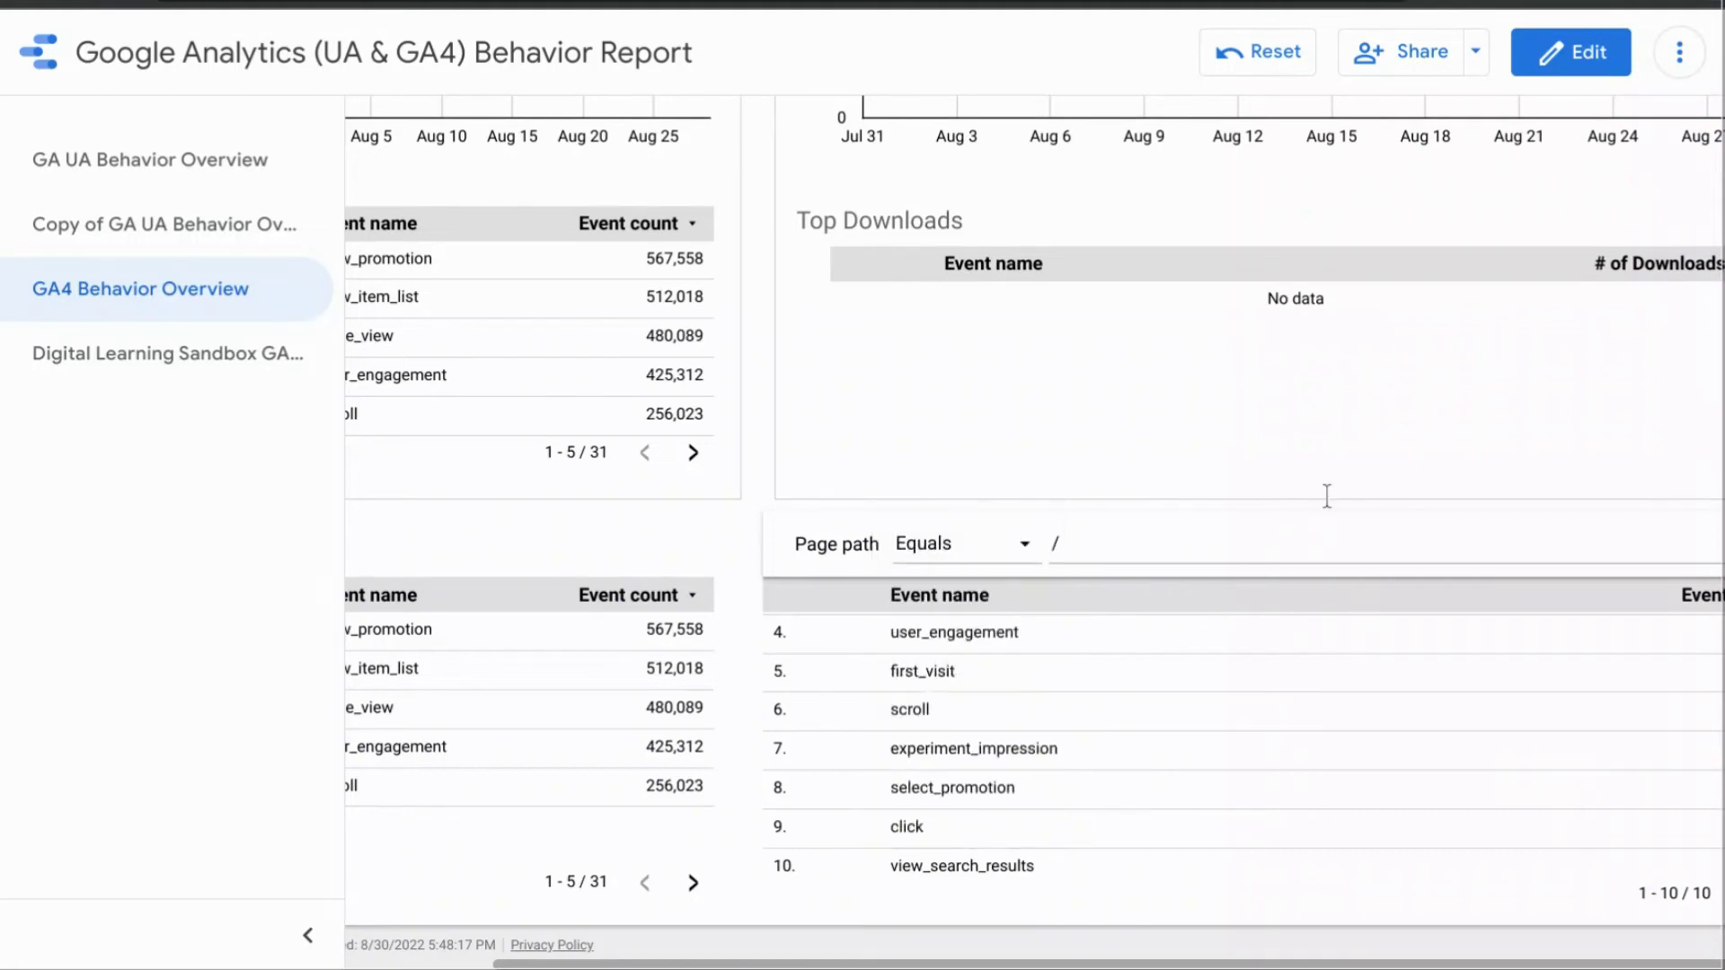
{"action": "left_click", "coordinate": [1561, 71]}
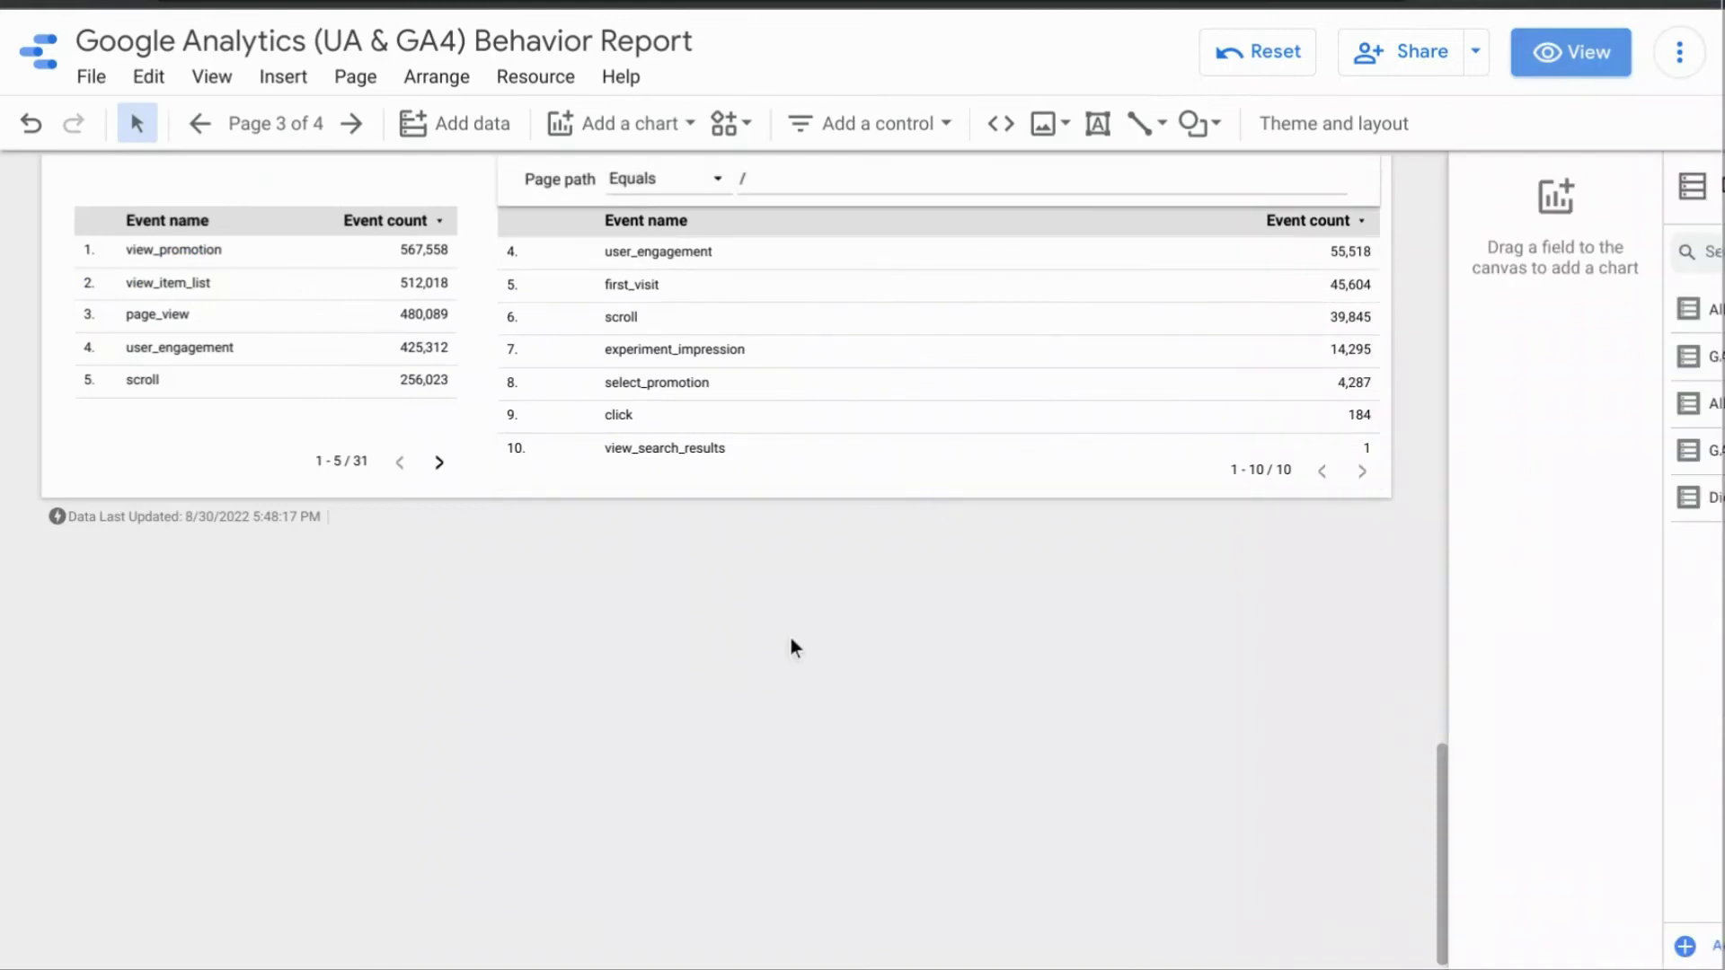
{"action": "scroll", "coordinate": [790, 647], "scroll_direction": "up", "scroll_amount": 3}
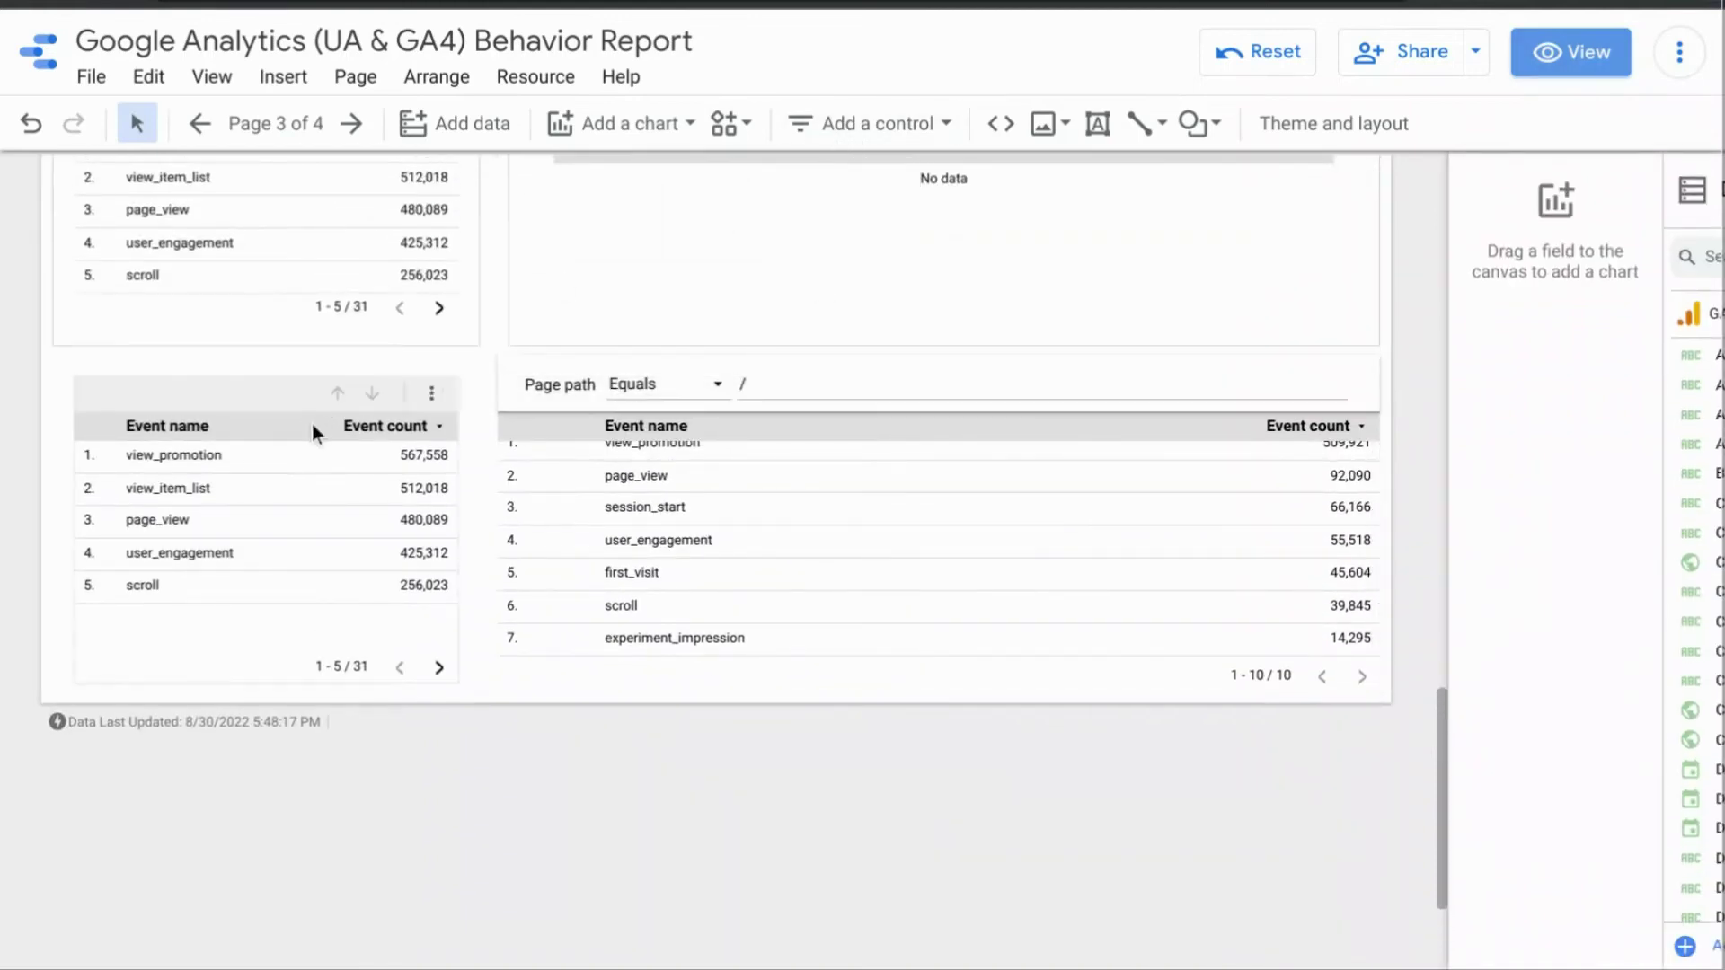
{"action": "left_click", "coordinate": [288, 470]}
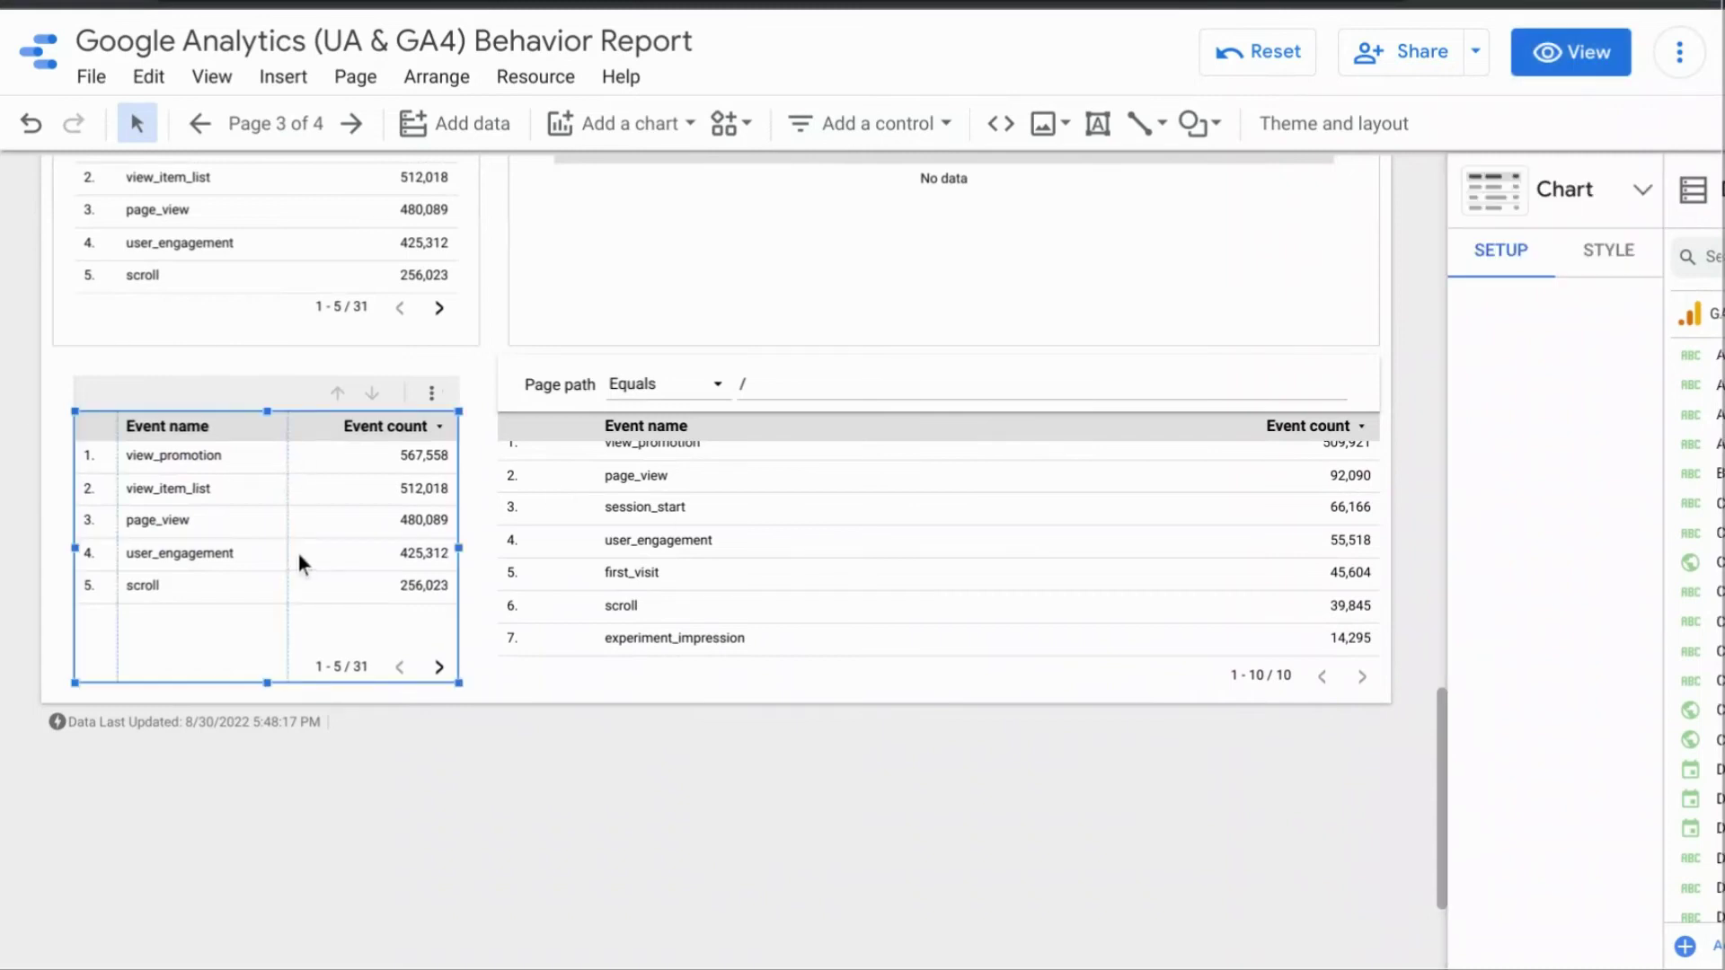
{"action": "scroll", "coordinate": [1551, 671], "scroll_direction": "down", "scroll_amount": 6}
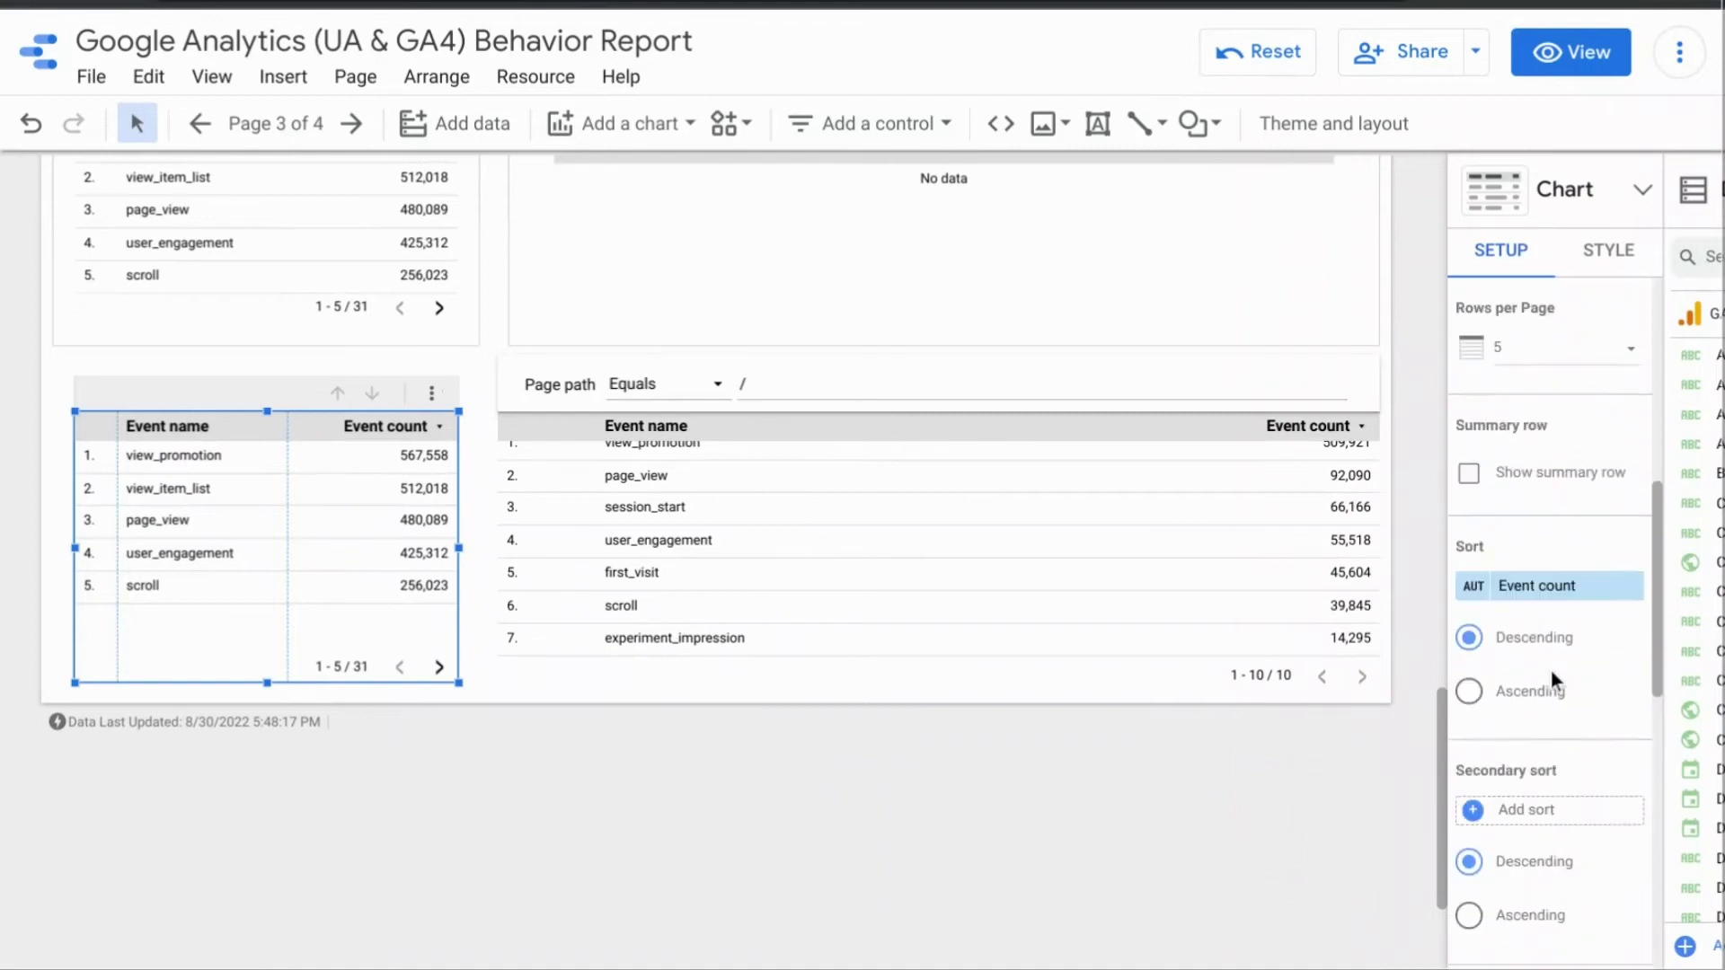
{"action": "scroll", "coordinate": [1551, 671], "scroll_direction": "down", "scroll_amount": 8}
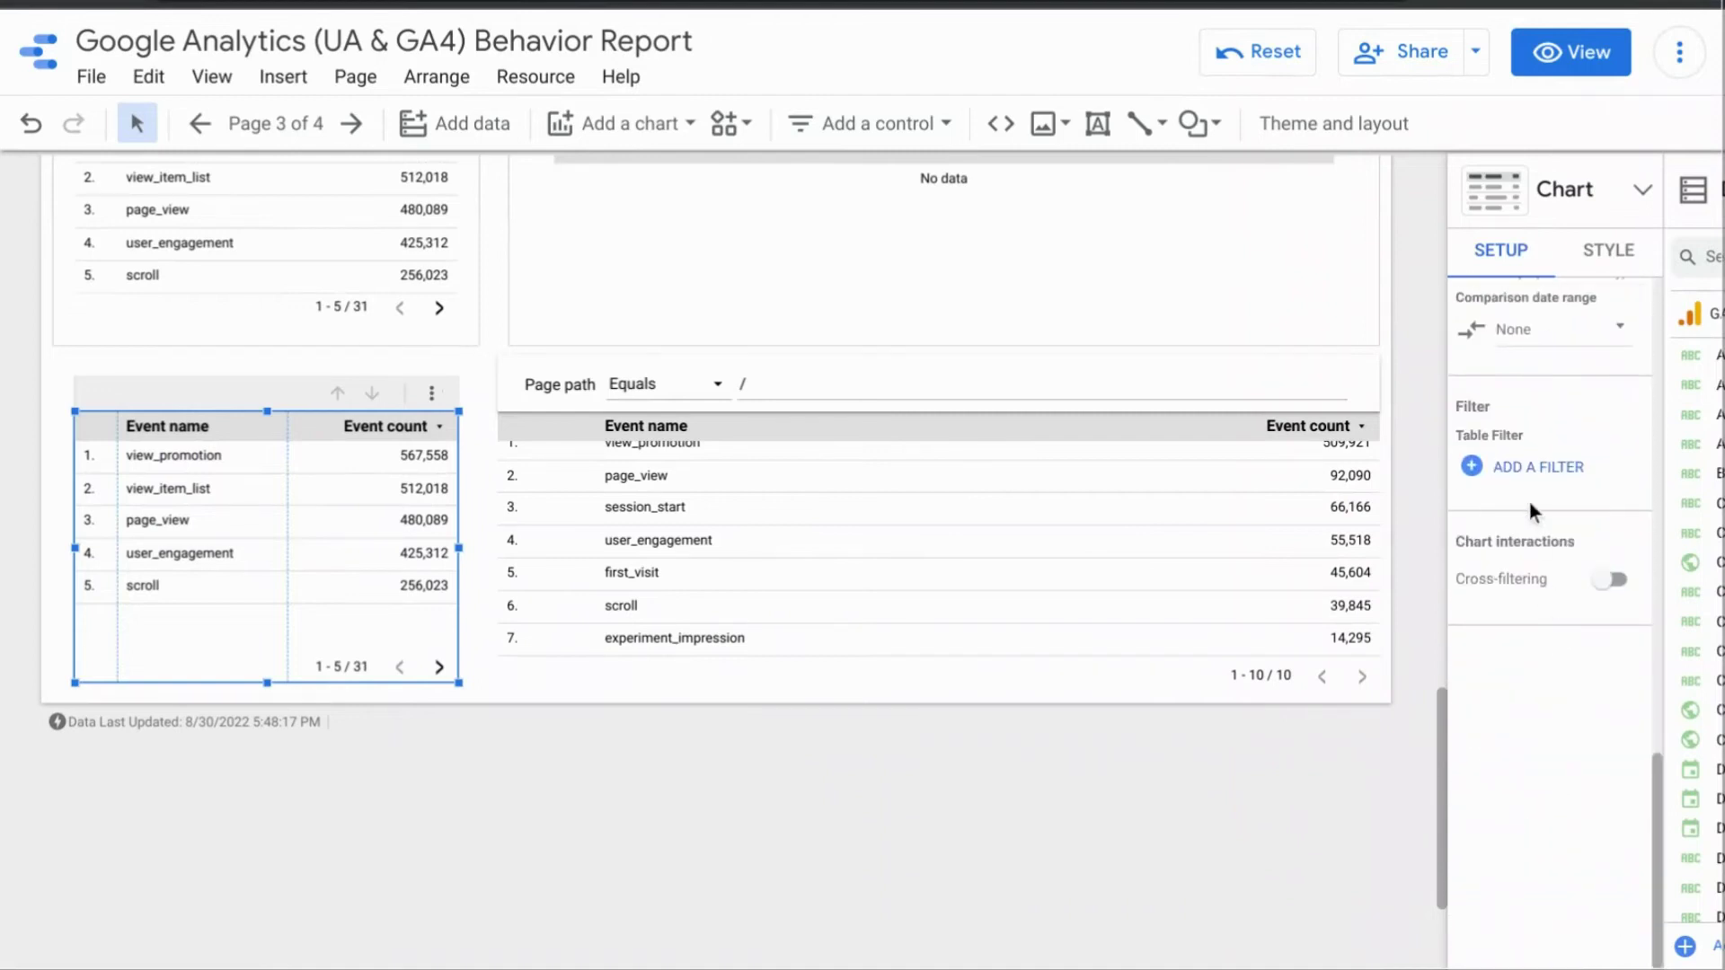
{"action": "scroll", "coordinate": [1530, 487], "scroll_direction": "up", "scroll_amount": 6}
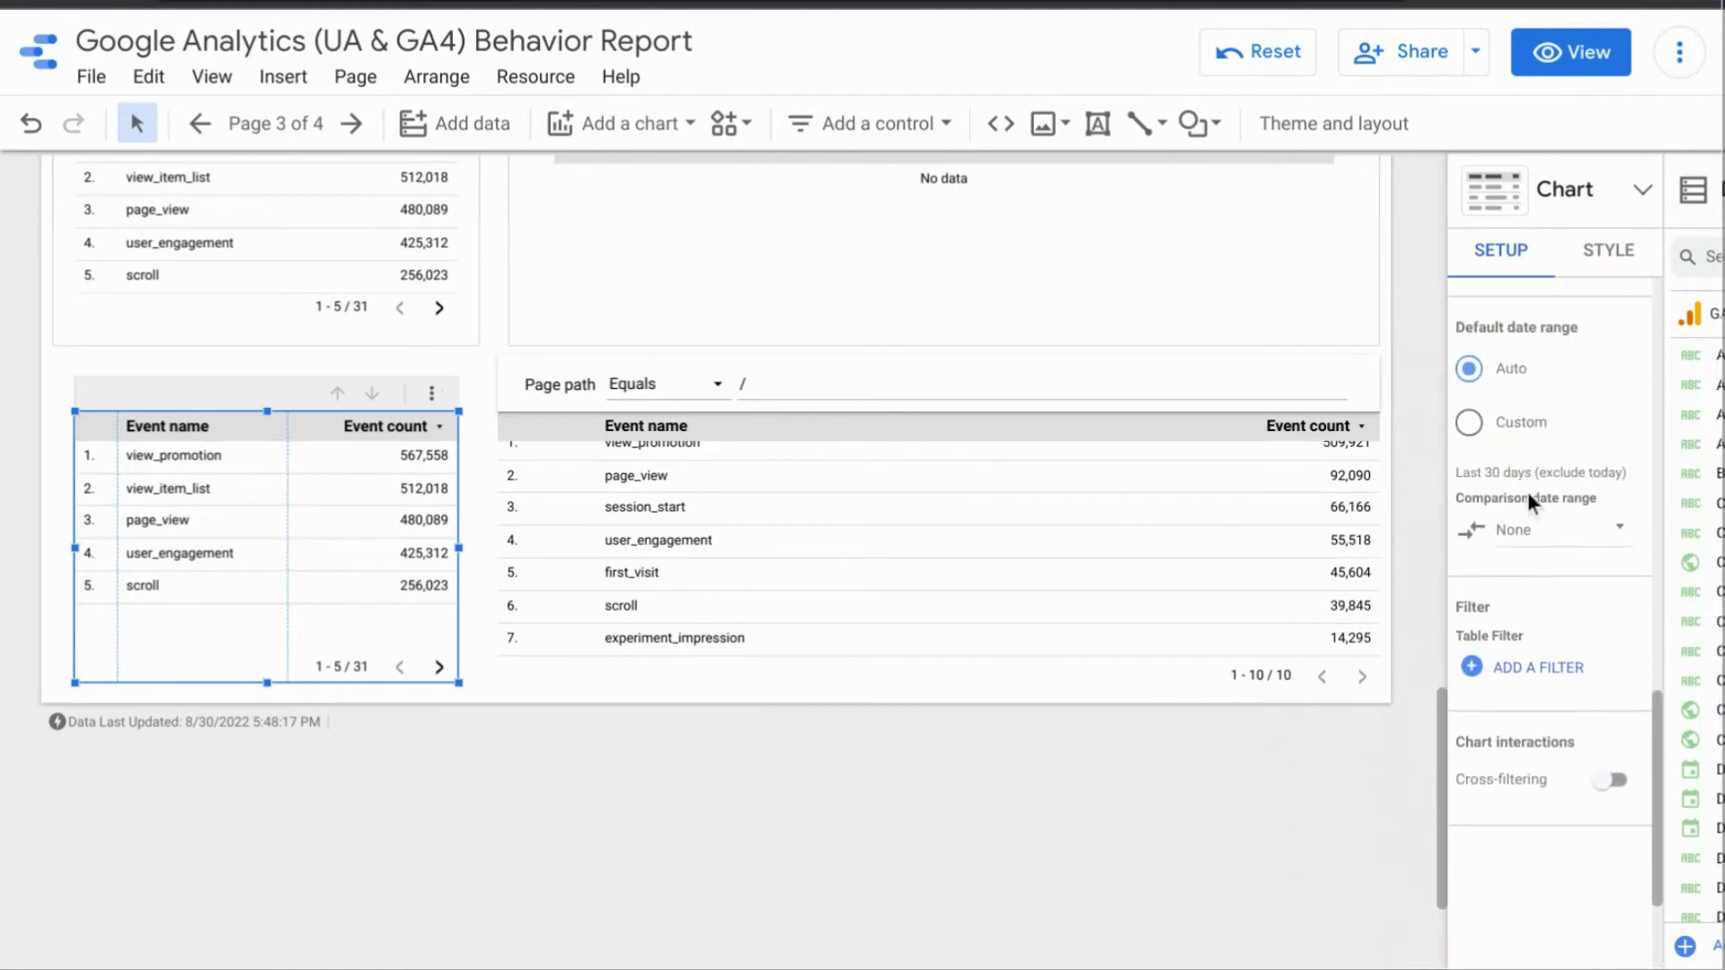
{"action": "scroll", "coordinate": [1527, 492], "scroll_direction": "up", "scroll_amount": 7}
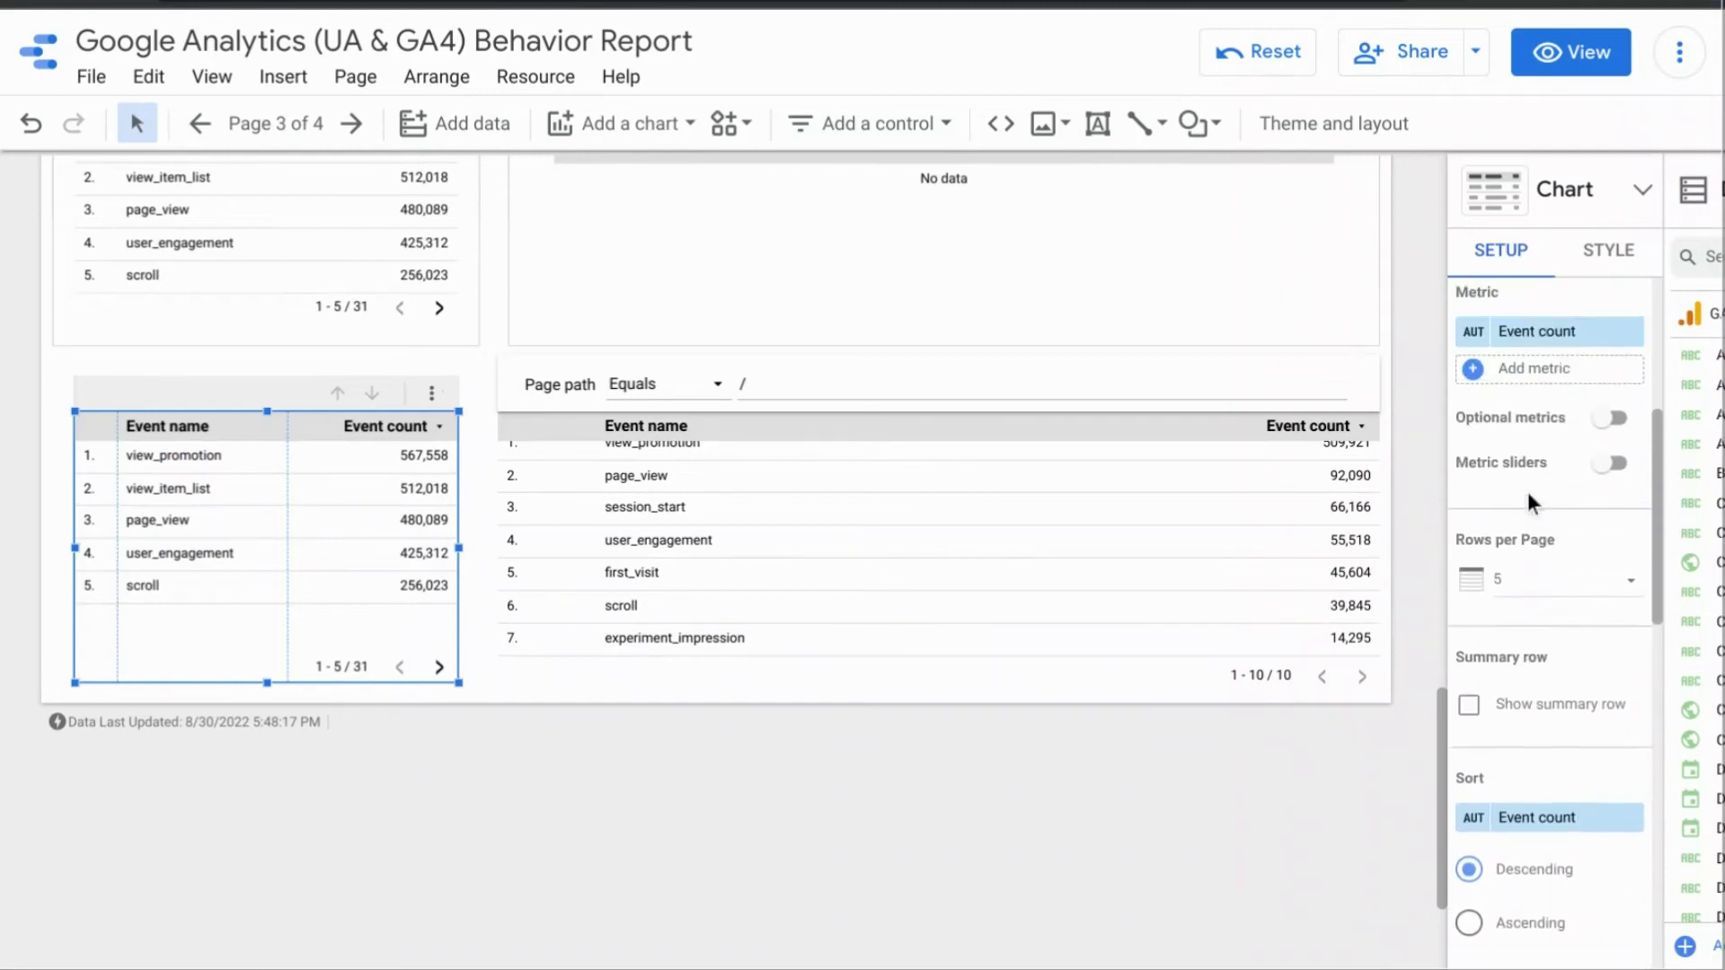
{"action": "scroll", "coordinate": [1528, 492], "scroll_direction": "up", "scroll_amount": 3}
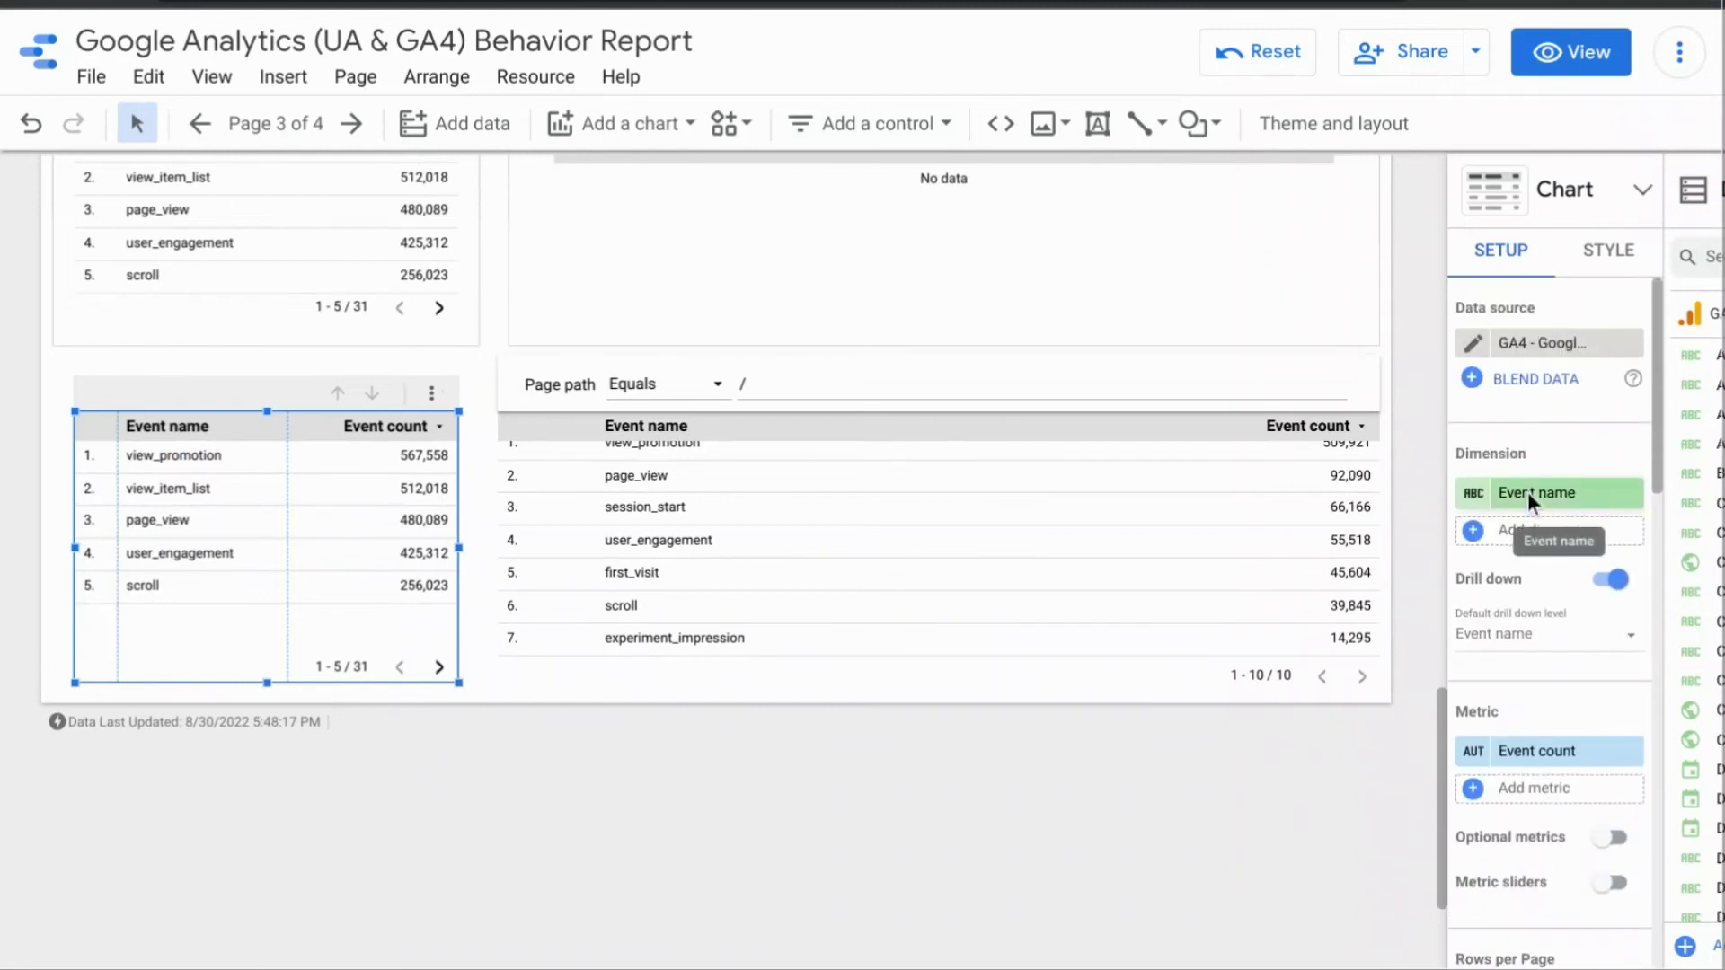
Add a Drop-down list control above the lower-left Event name table.
{"action": "left_click", "coordinate": [833, 123]}
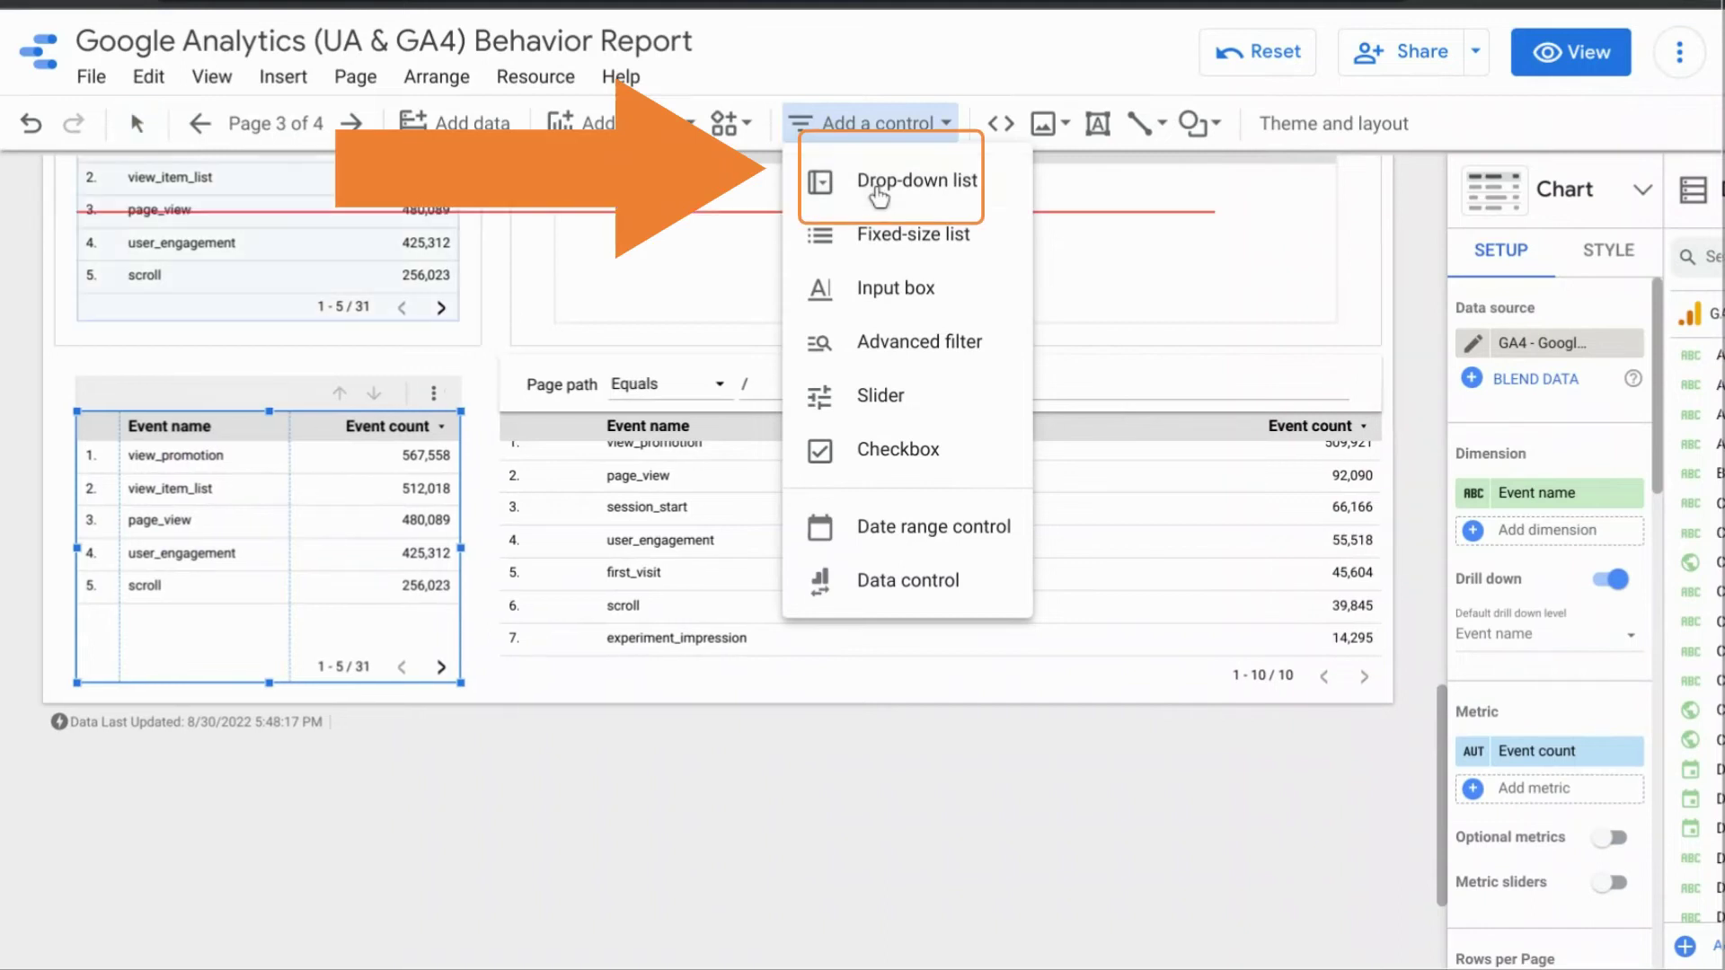
{"action": "left_click", "coordinate": [879, 188]}
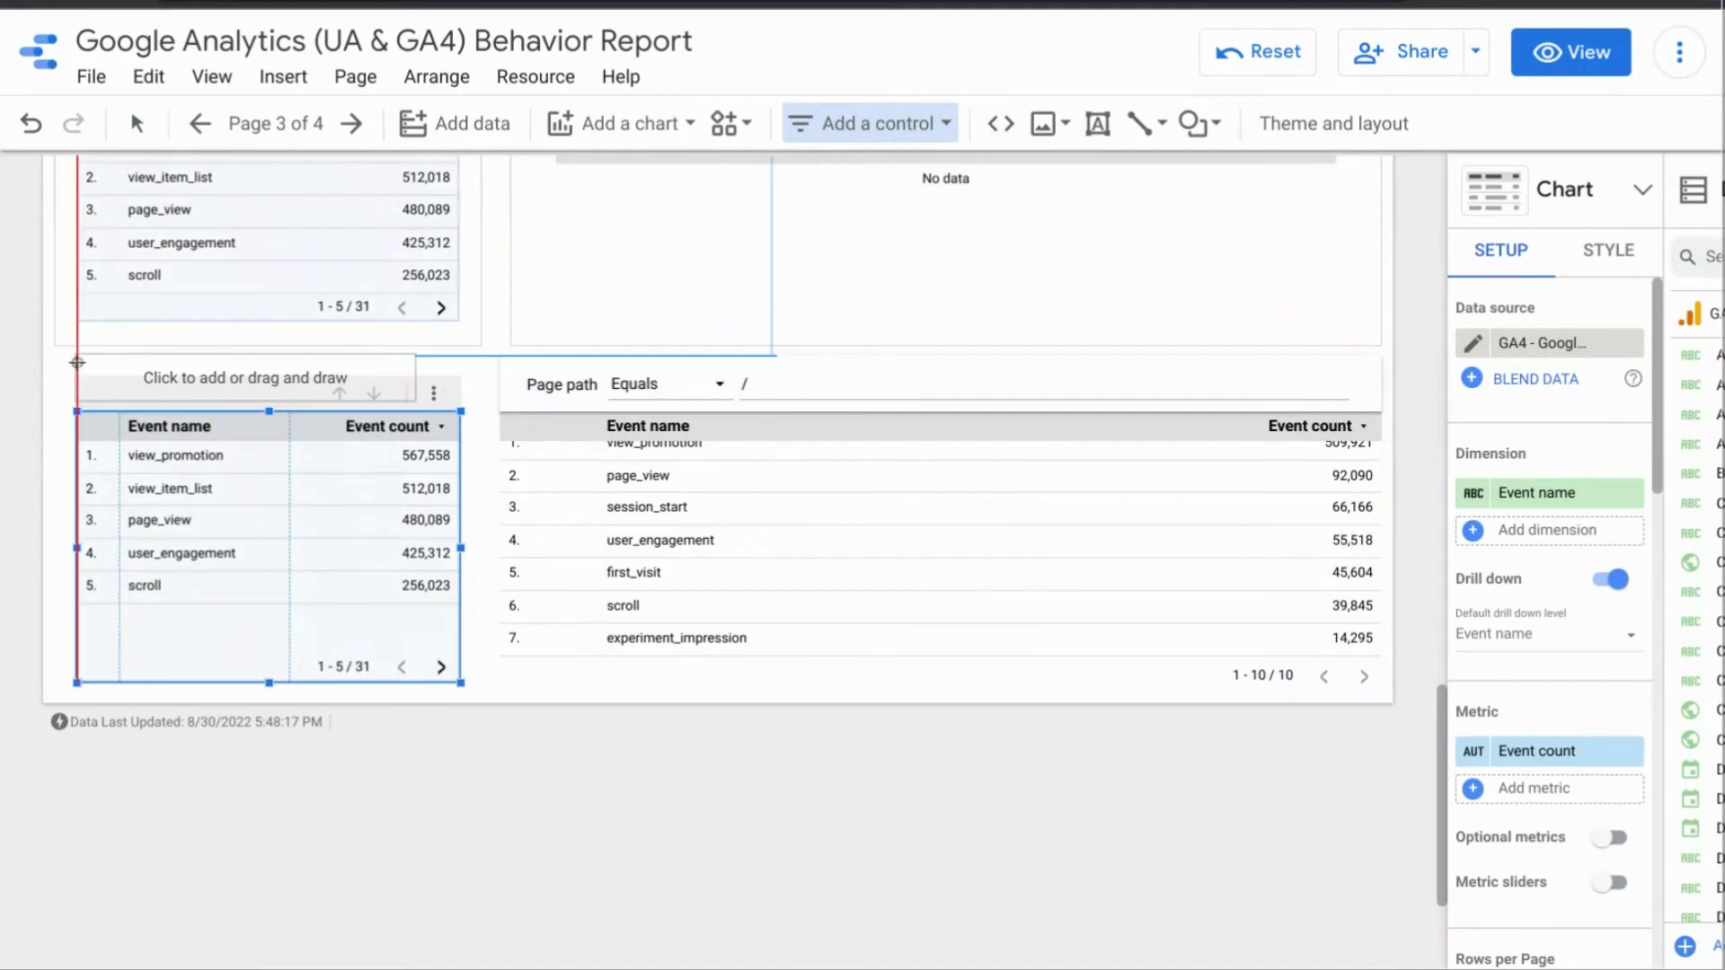
{"action": "left_click_drag", "start_coordinate": [79, 362], "coordinate": [460, 403]}
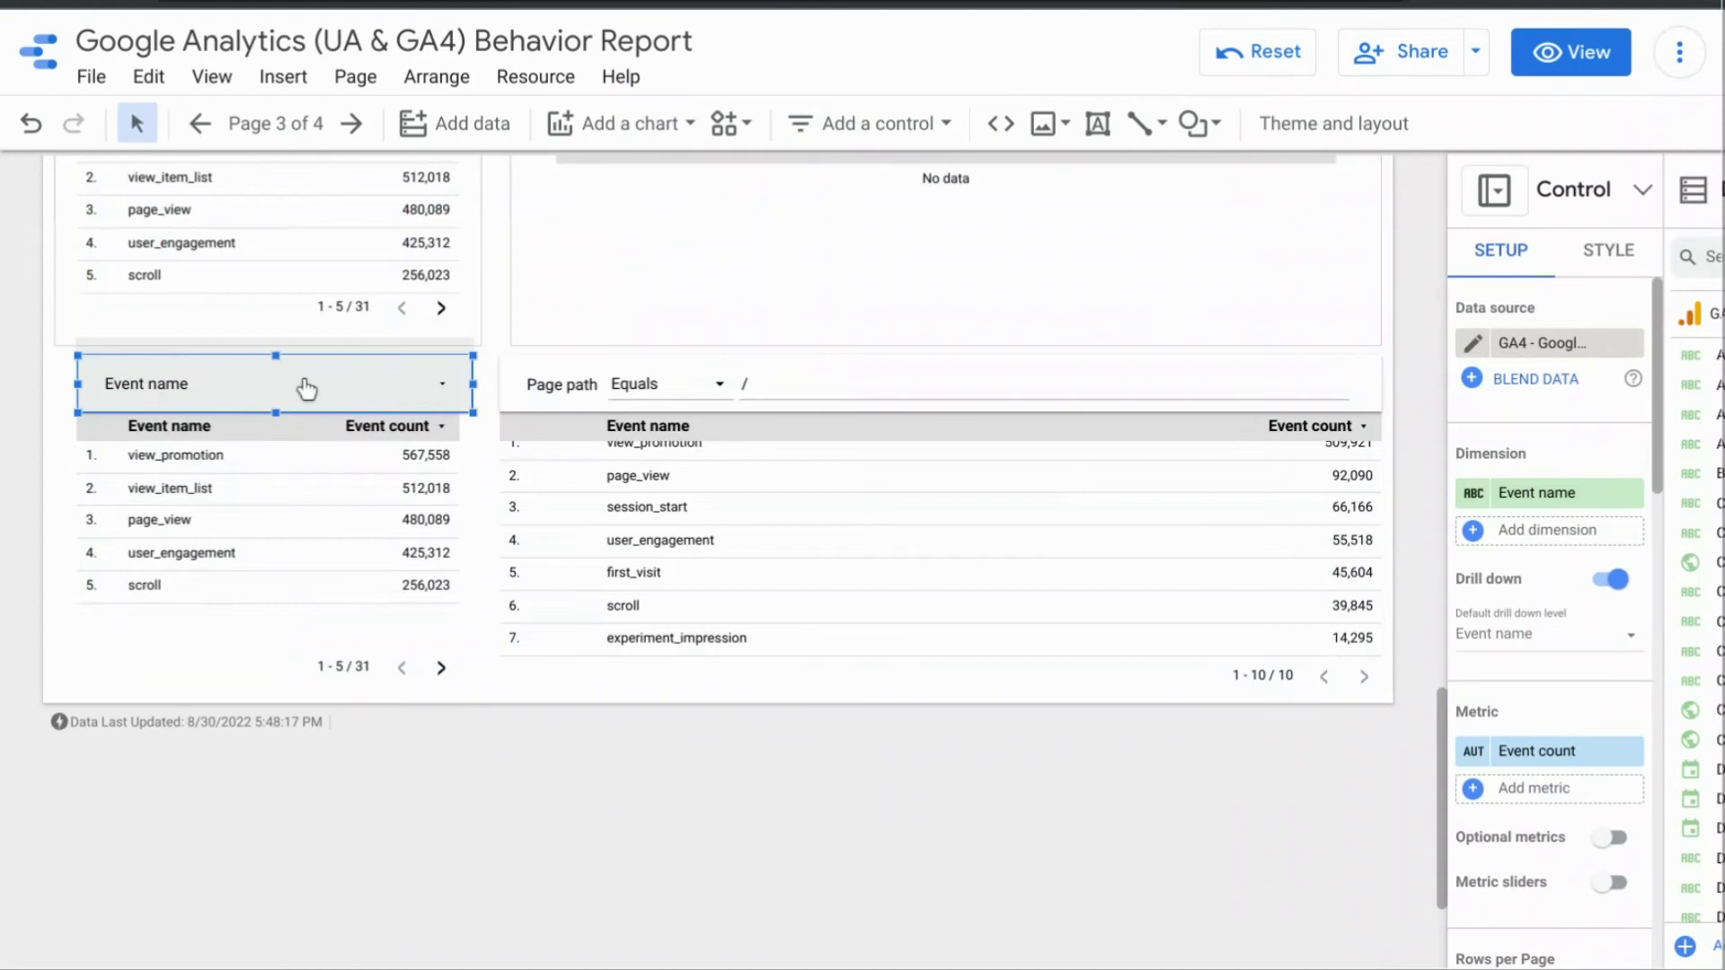
Change the drop-down control's field from Event name to Page path.
{"action": "left_click", "coordinate": [447, 386]}
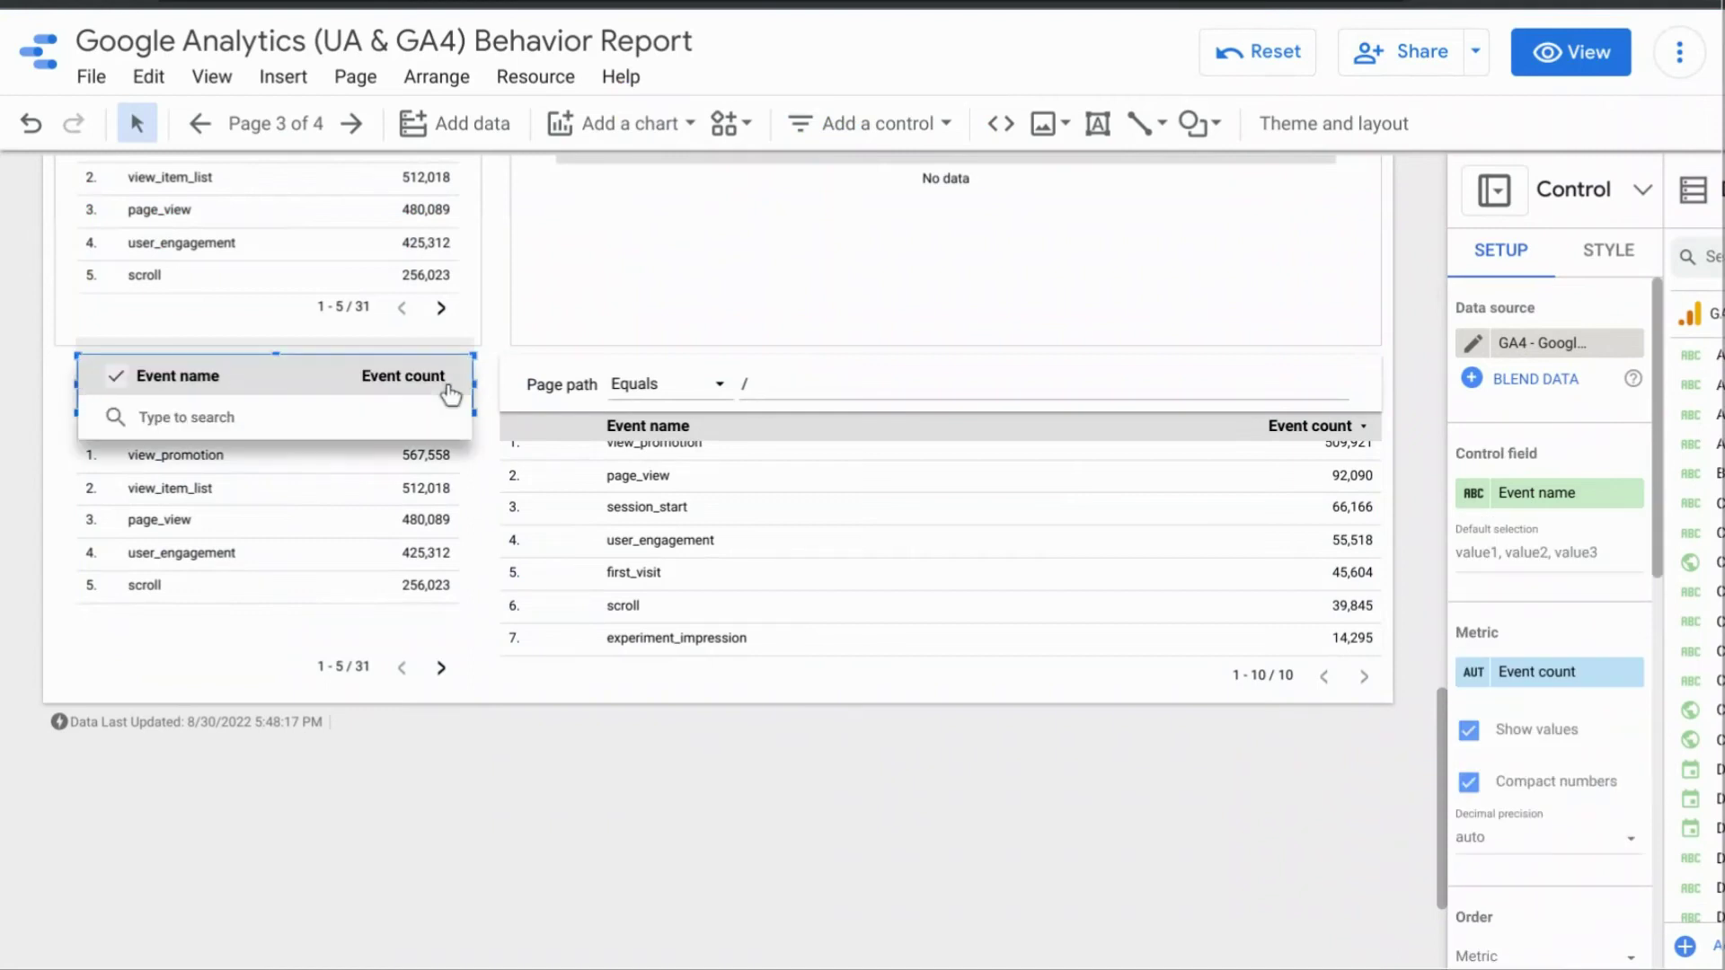
{"action": "left_click", "coordinate": [1525, 502]}
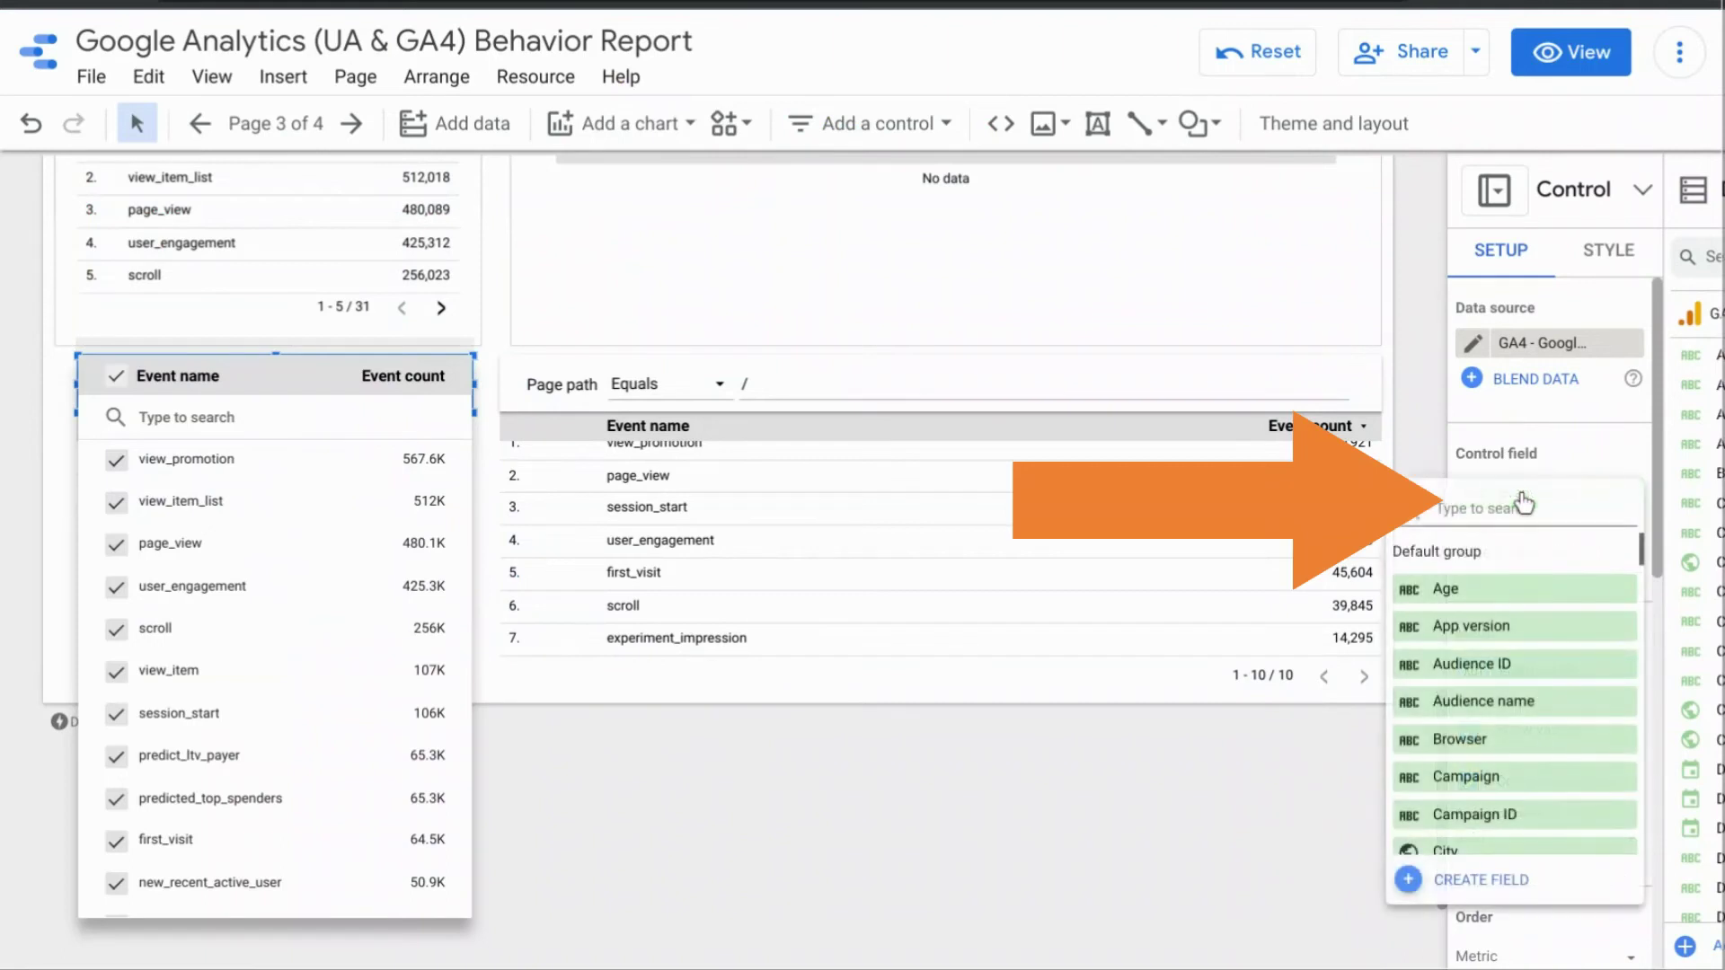
{"action": "type", "text": "page"}
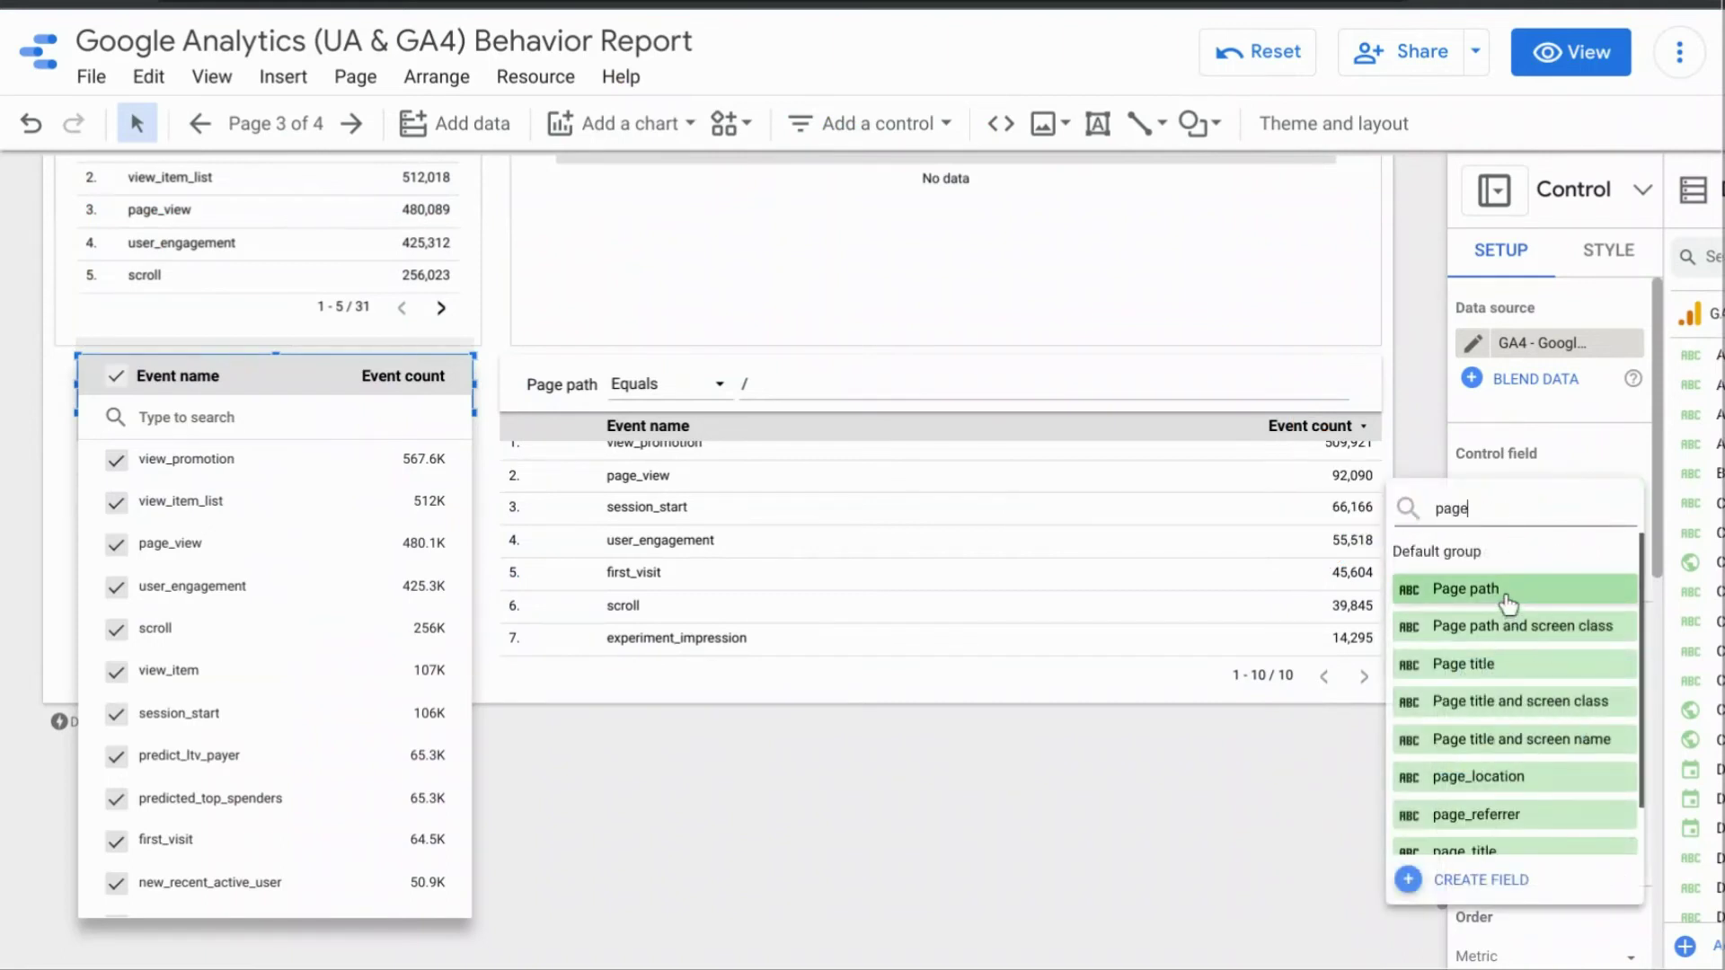
{"action": "left_click", "coordinate": [1508, 595]}
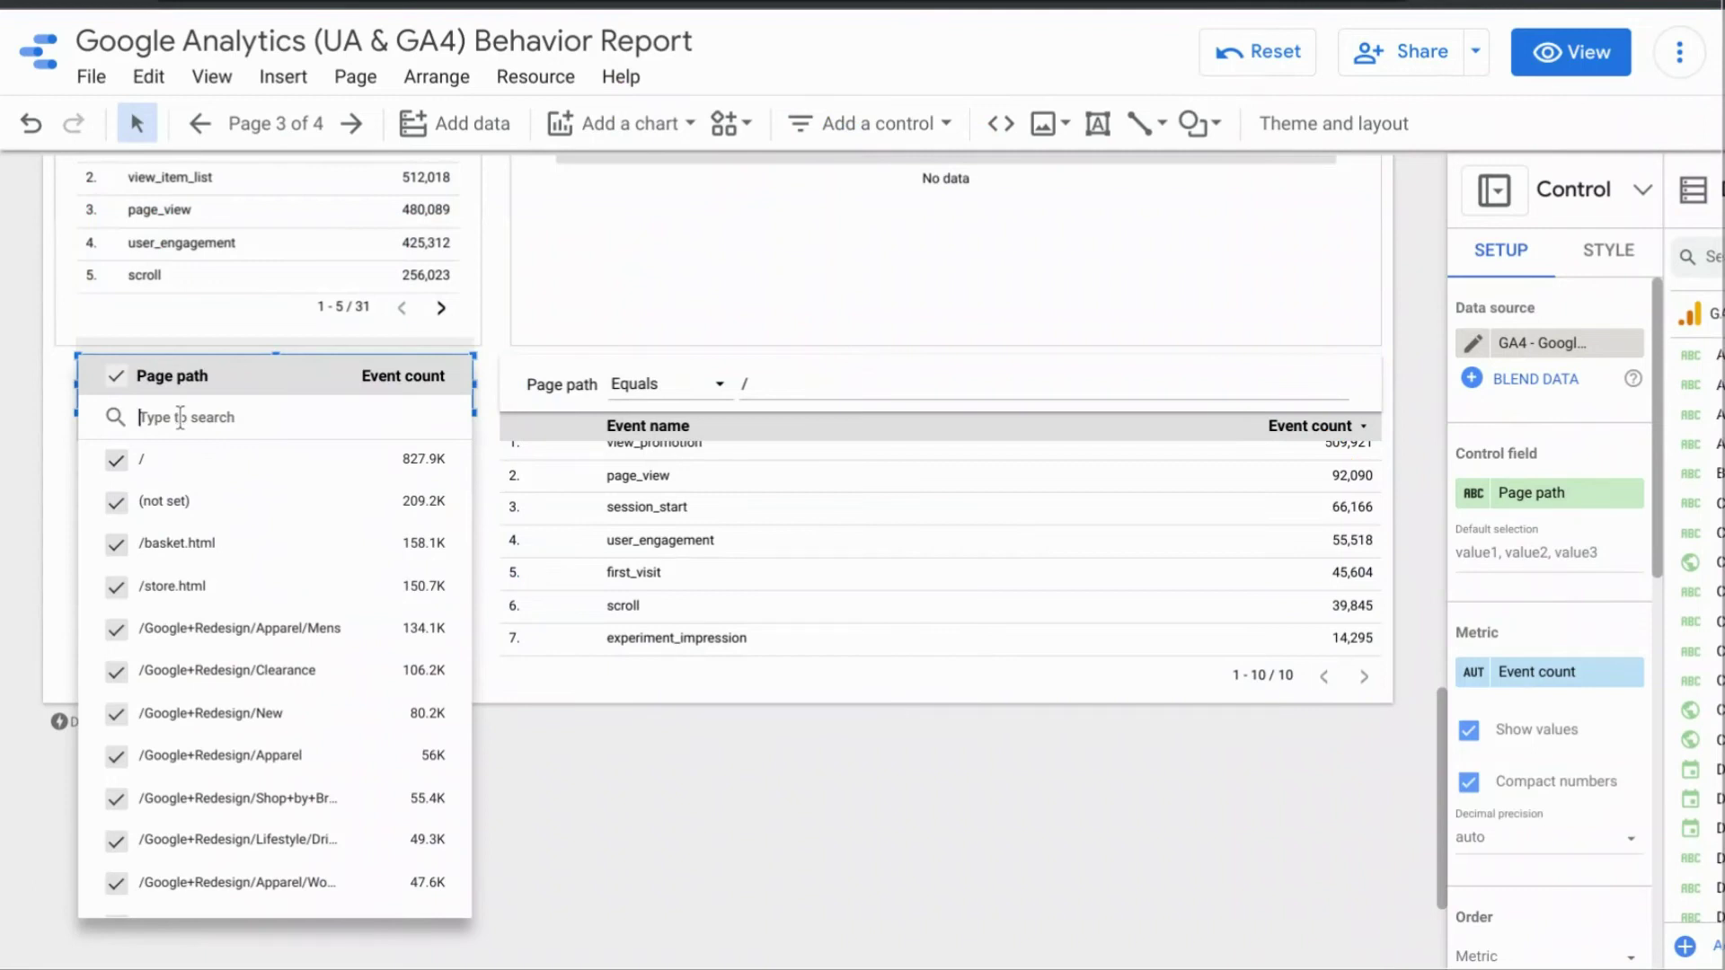
Test the Page path list by searching 'Google', clearing it, and scrolling the paths.
{"action": "type", "text": "Google"}
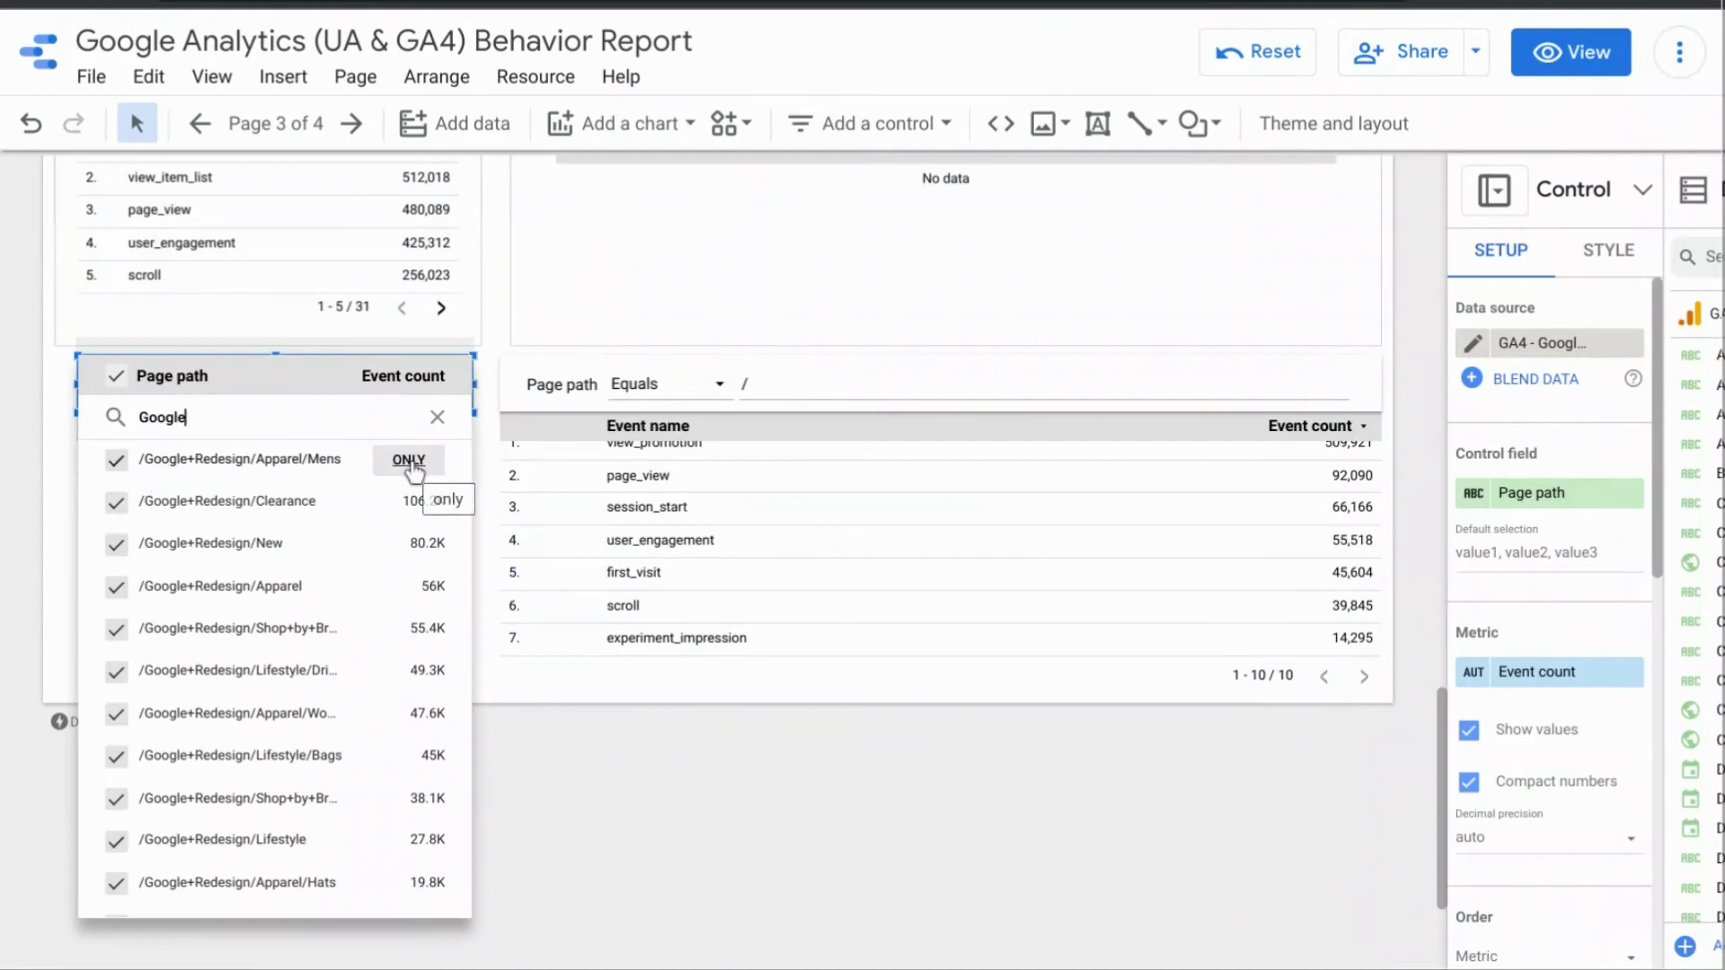
{"action": "left_click", "coordinate": [437, 419]}
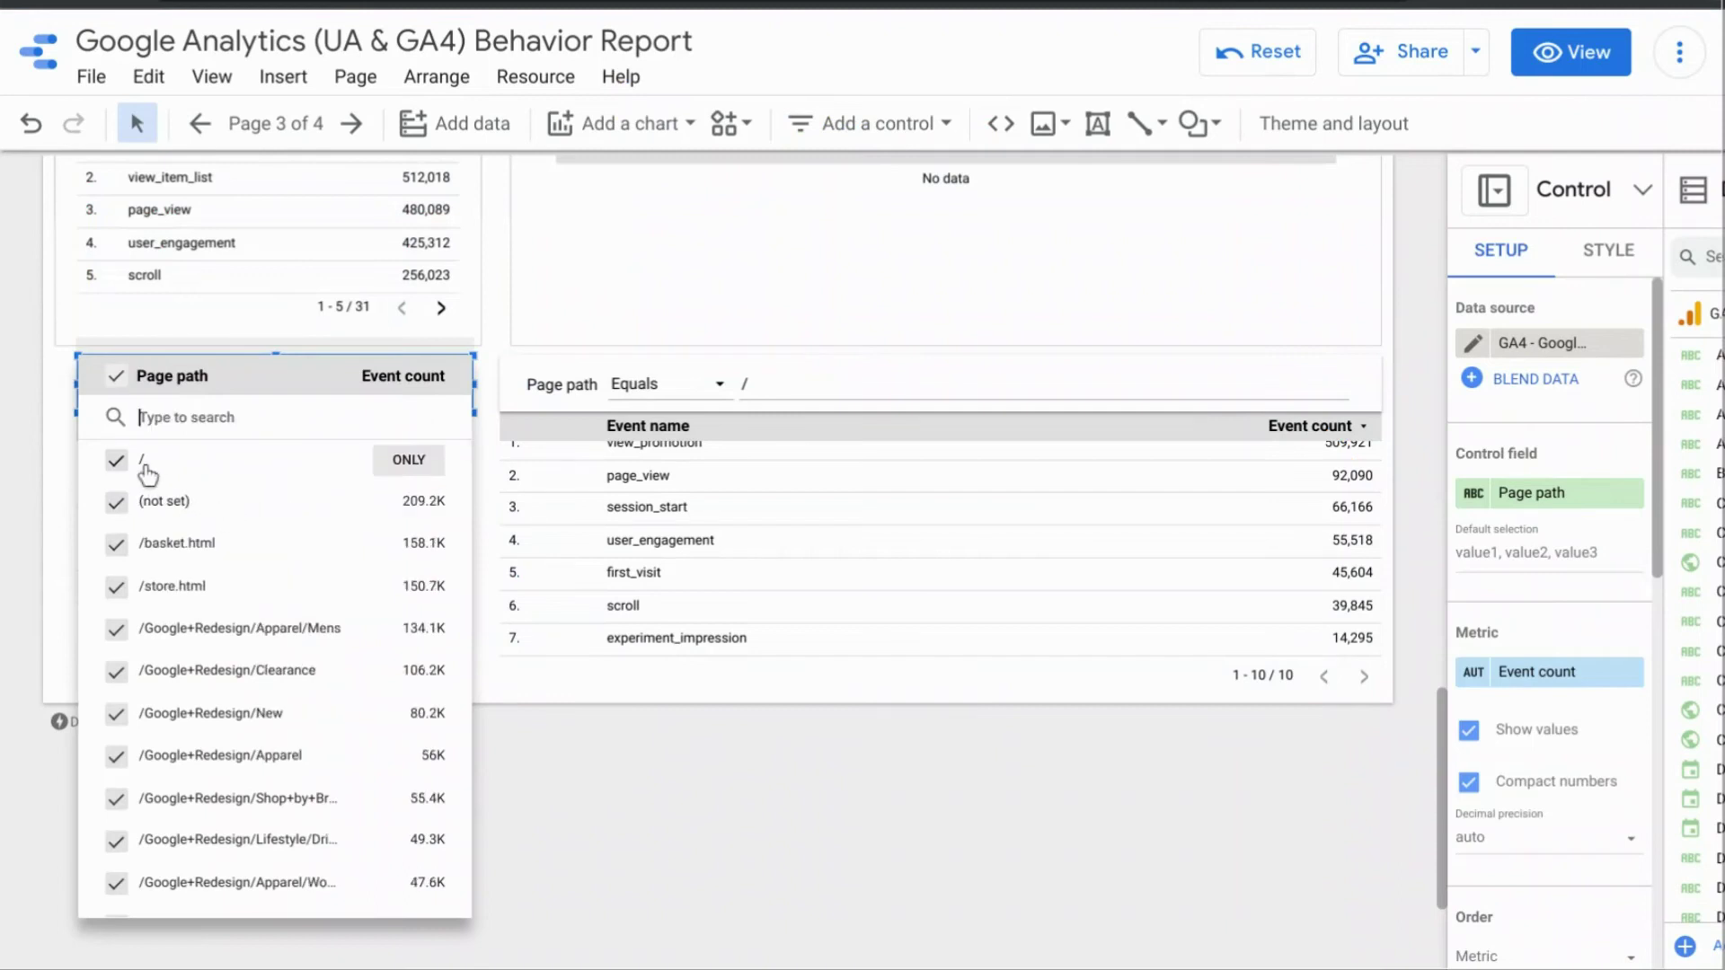
{"action": "scroll", "coordinate": [154, 584], "scroll_direction": "down", "scroll_amount": 5}
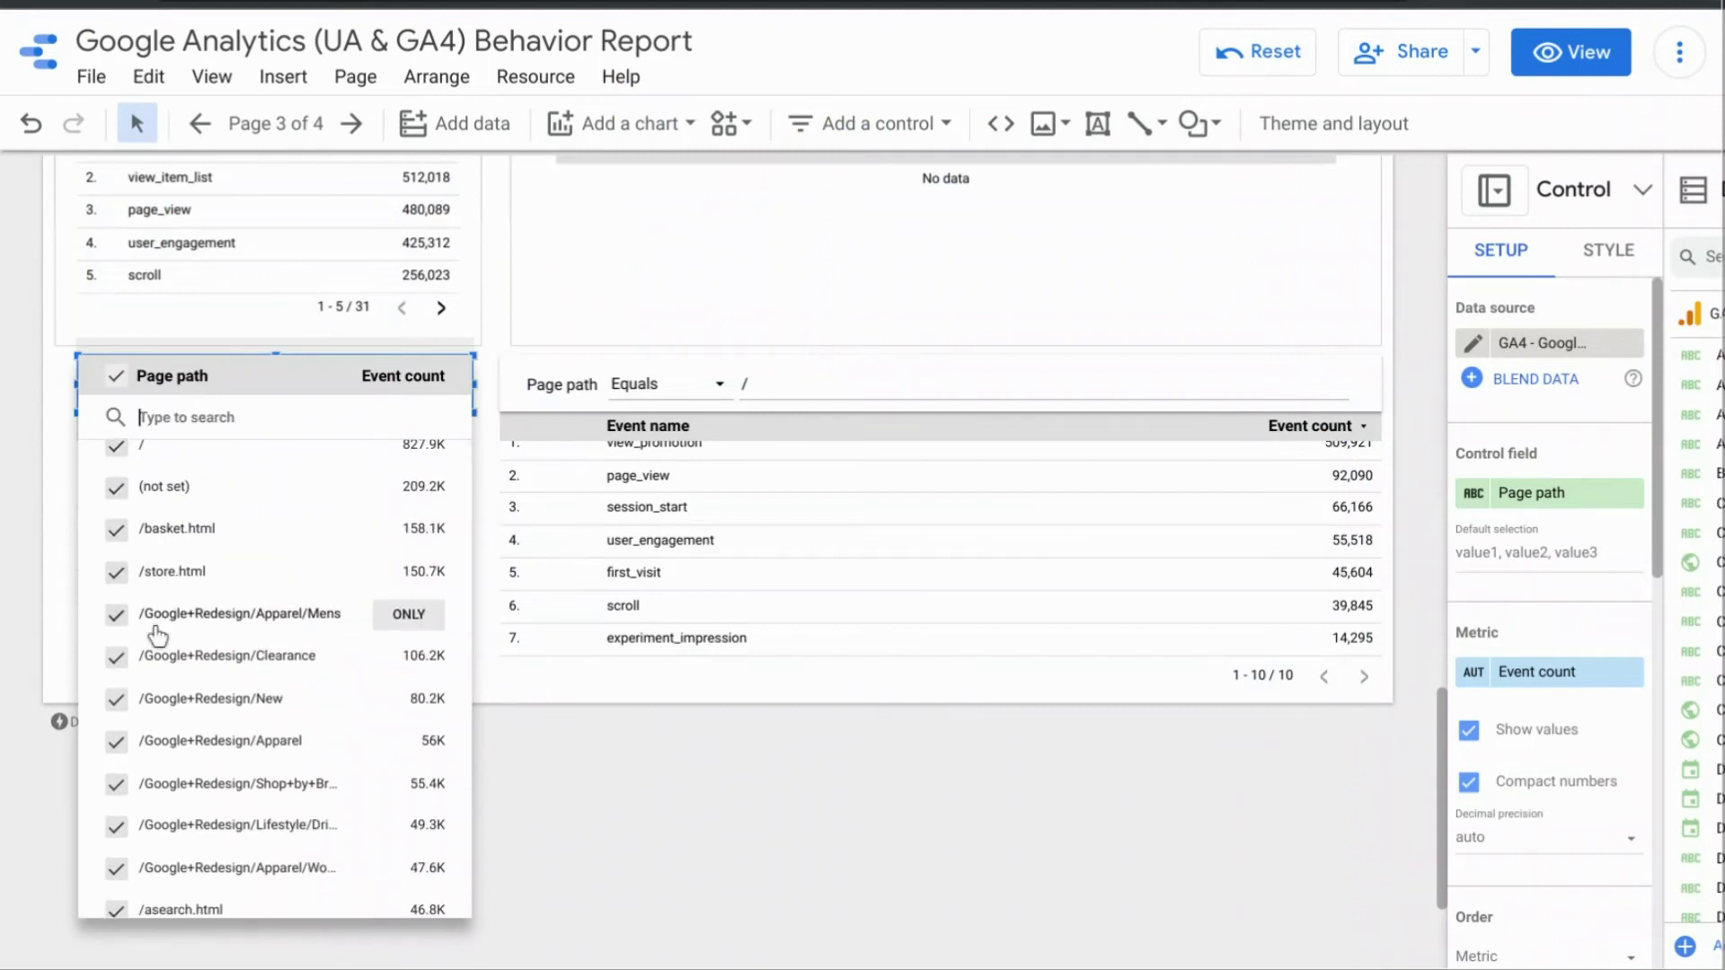
{"action": "scroll", "coordinate": [158, 636], "scroll_direction": "down", "scroll_amount": 10}
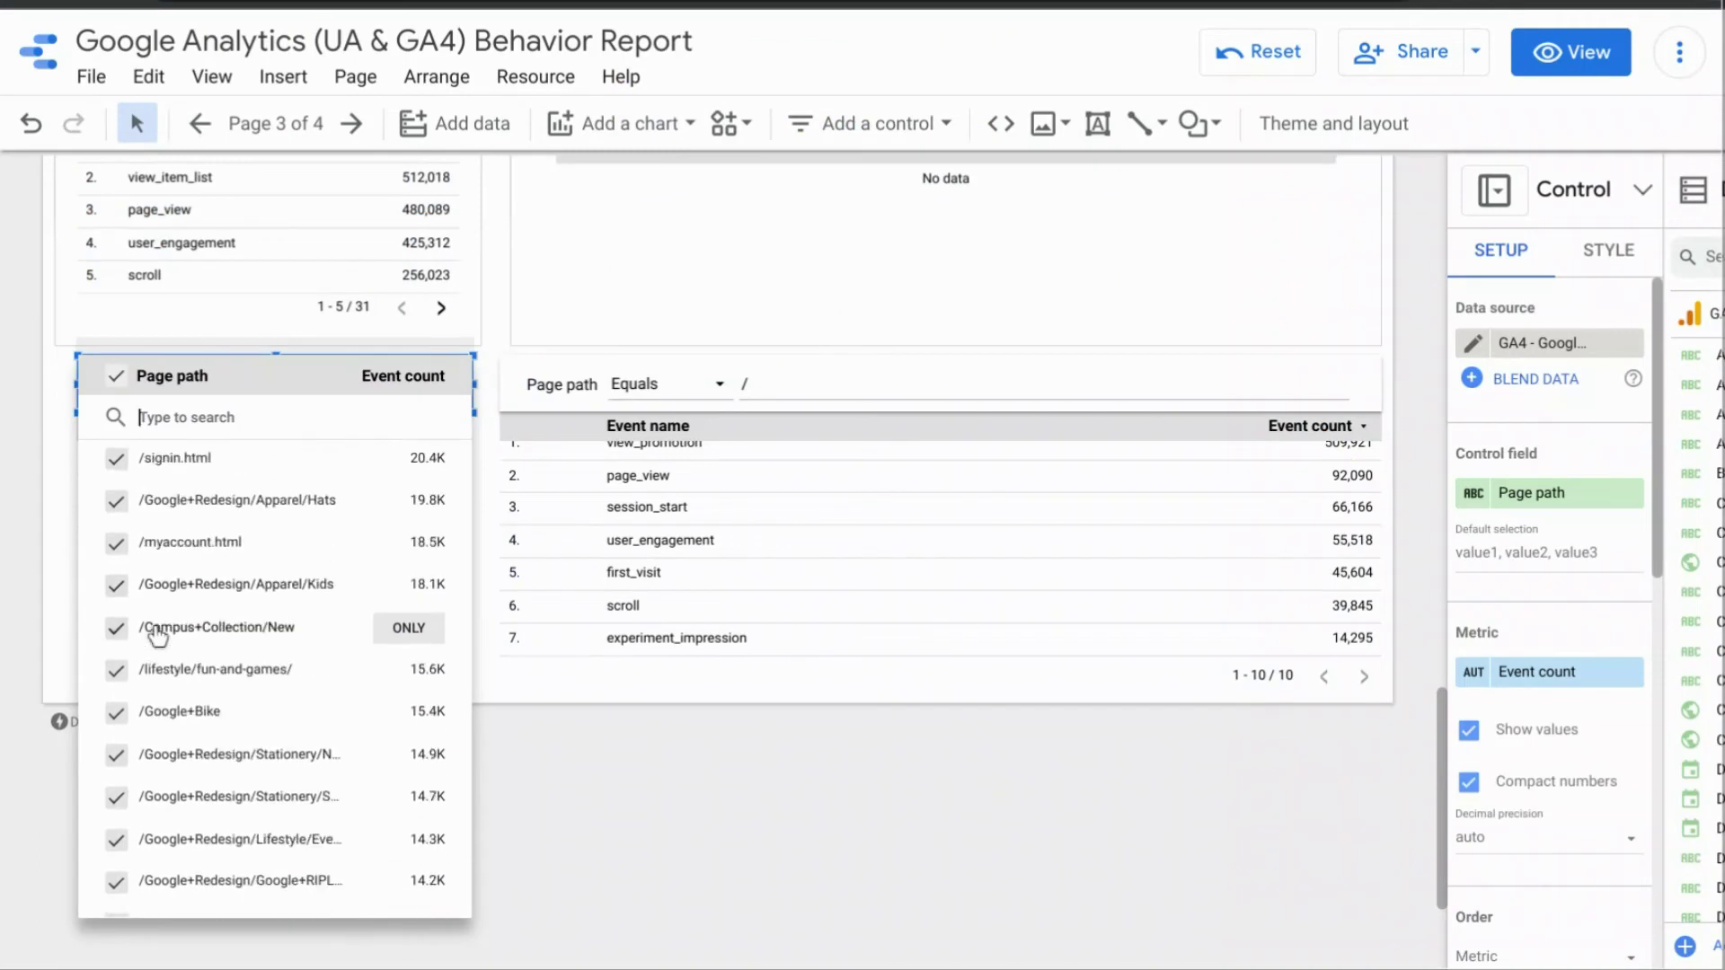
{"action": "scroll", "coordinate": [157, 636], "scroll_direction": "up", "scroll_amount": 1}
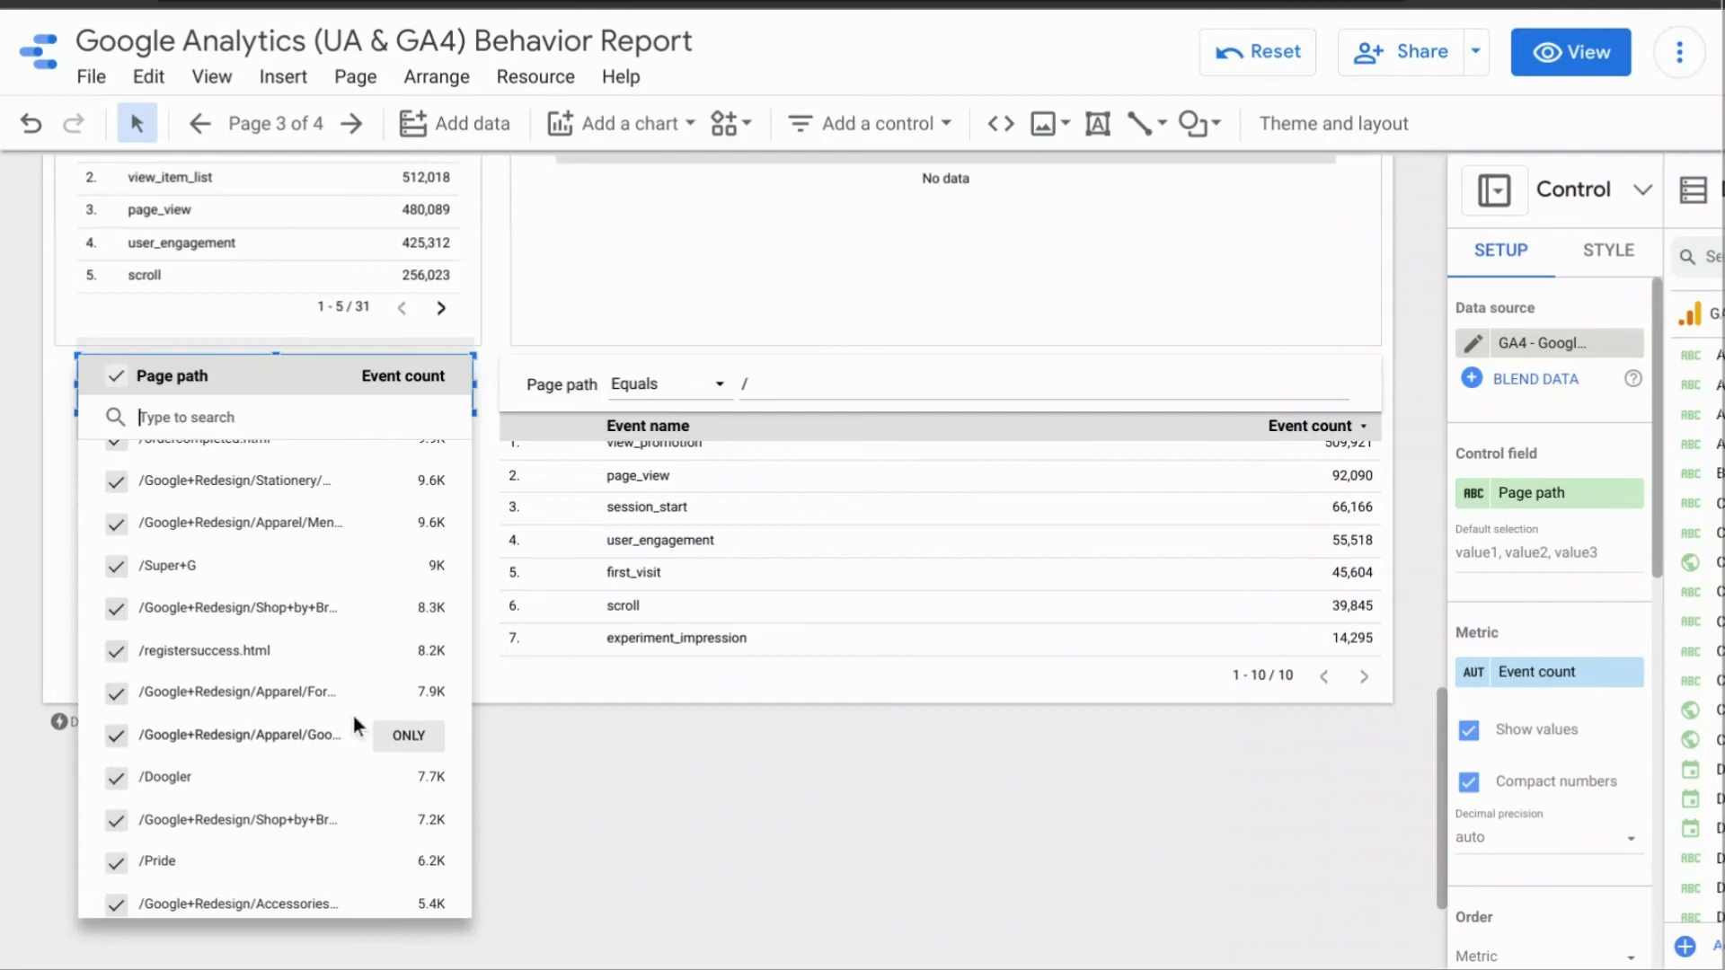
{"action": "left_click", "coordinate": [645, 758]}
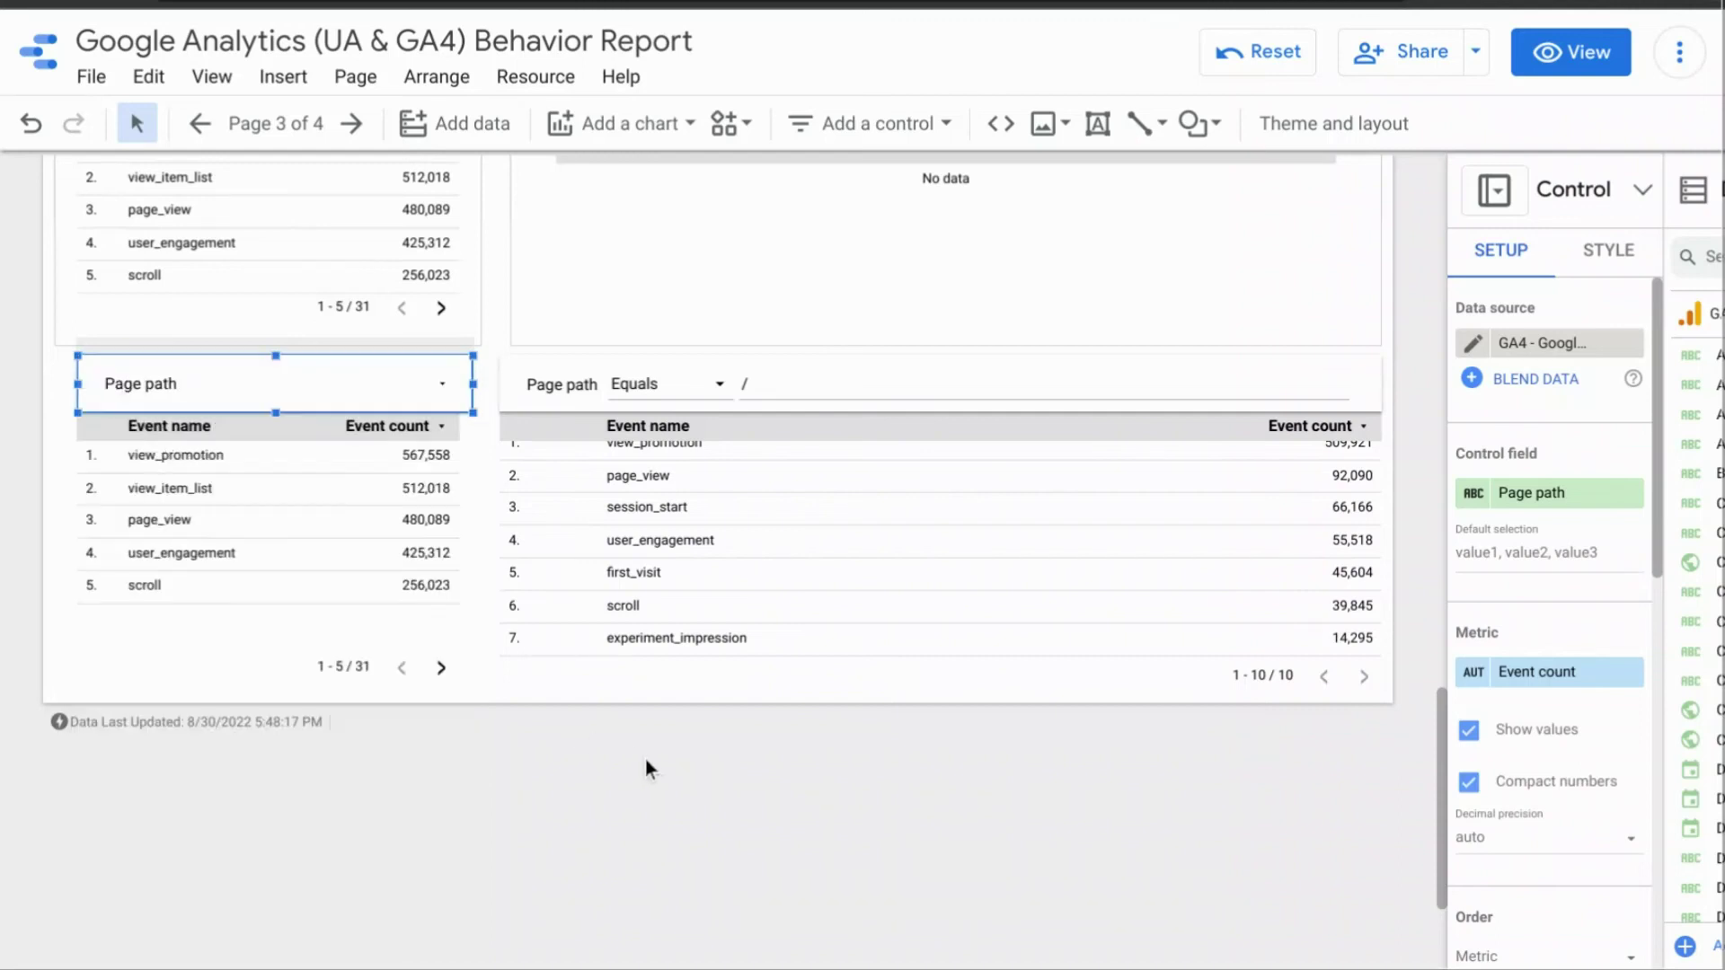
Group the Page path drop-down control with the left Event name table.
{"action": "left_click", "coordinate": [274, 398]}
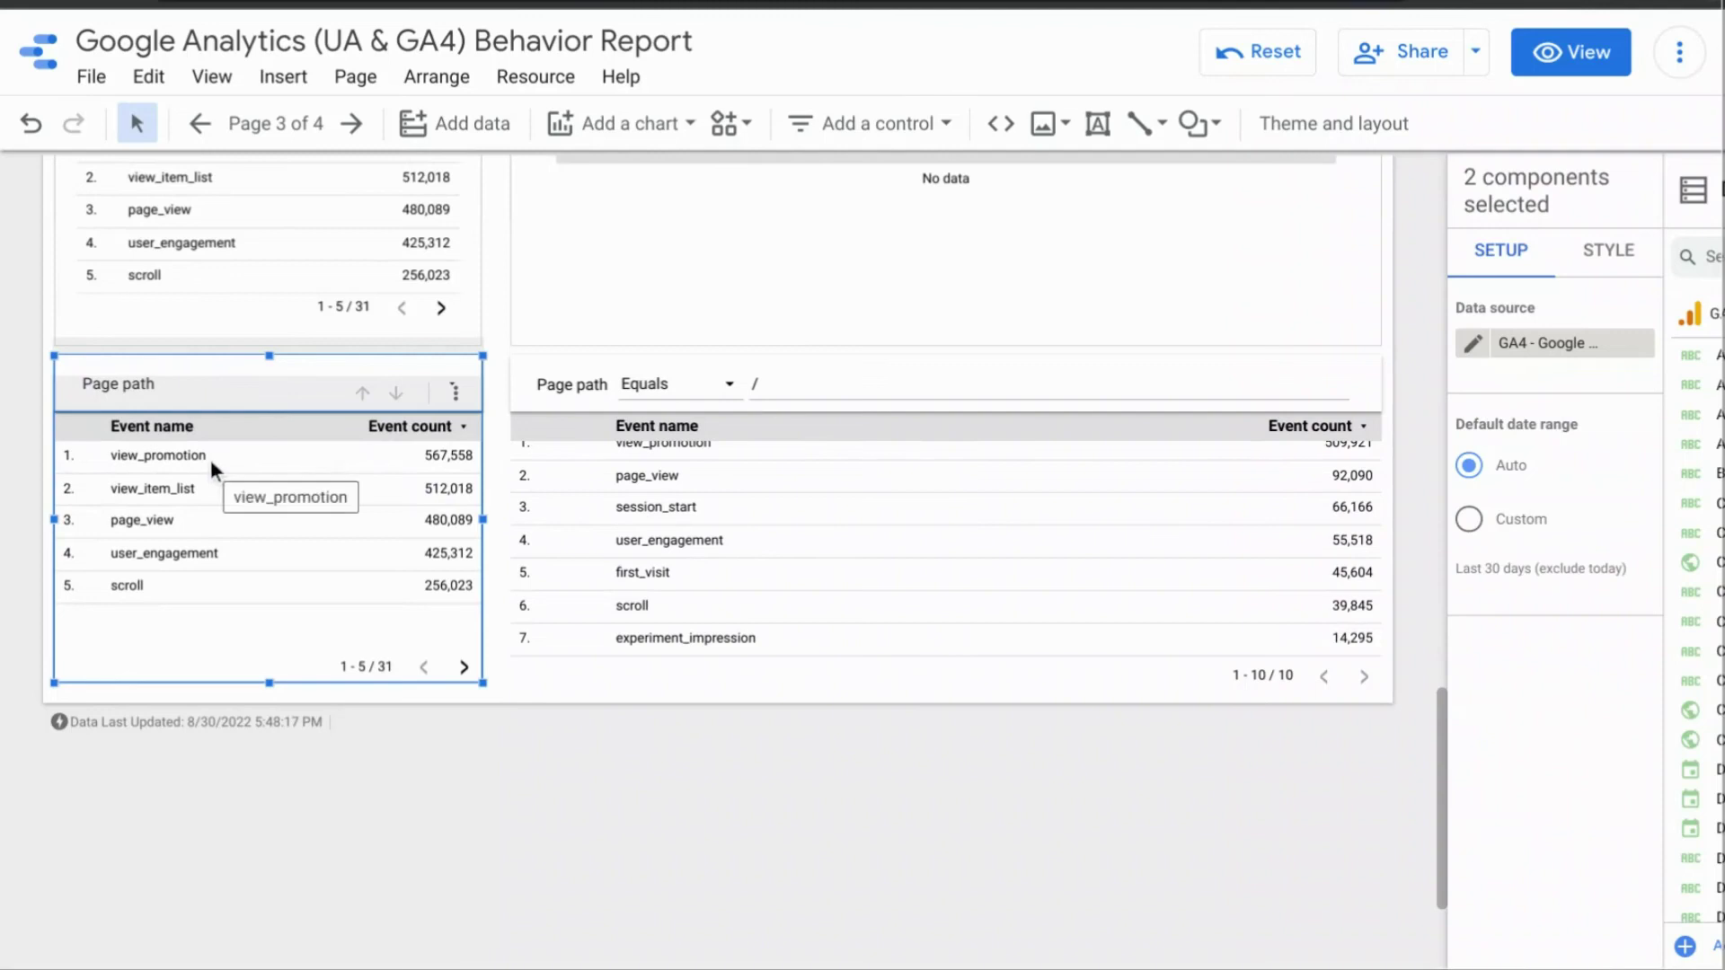
{"action": "right_click", "coordinate": [244, 495]}
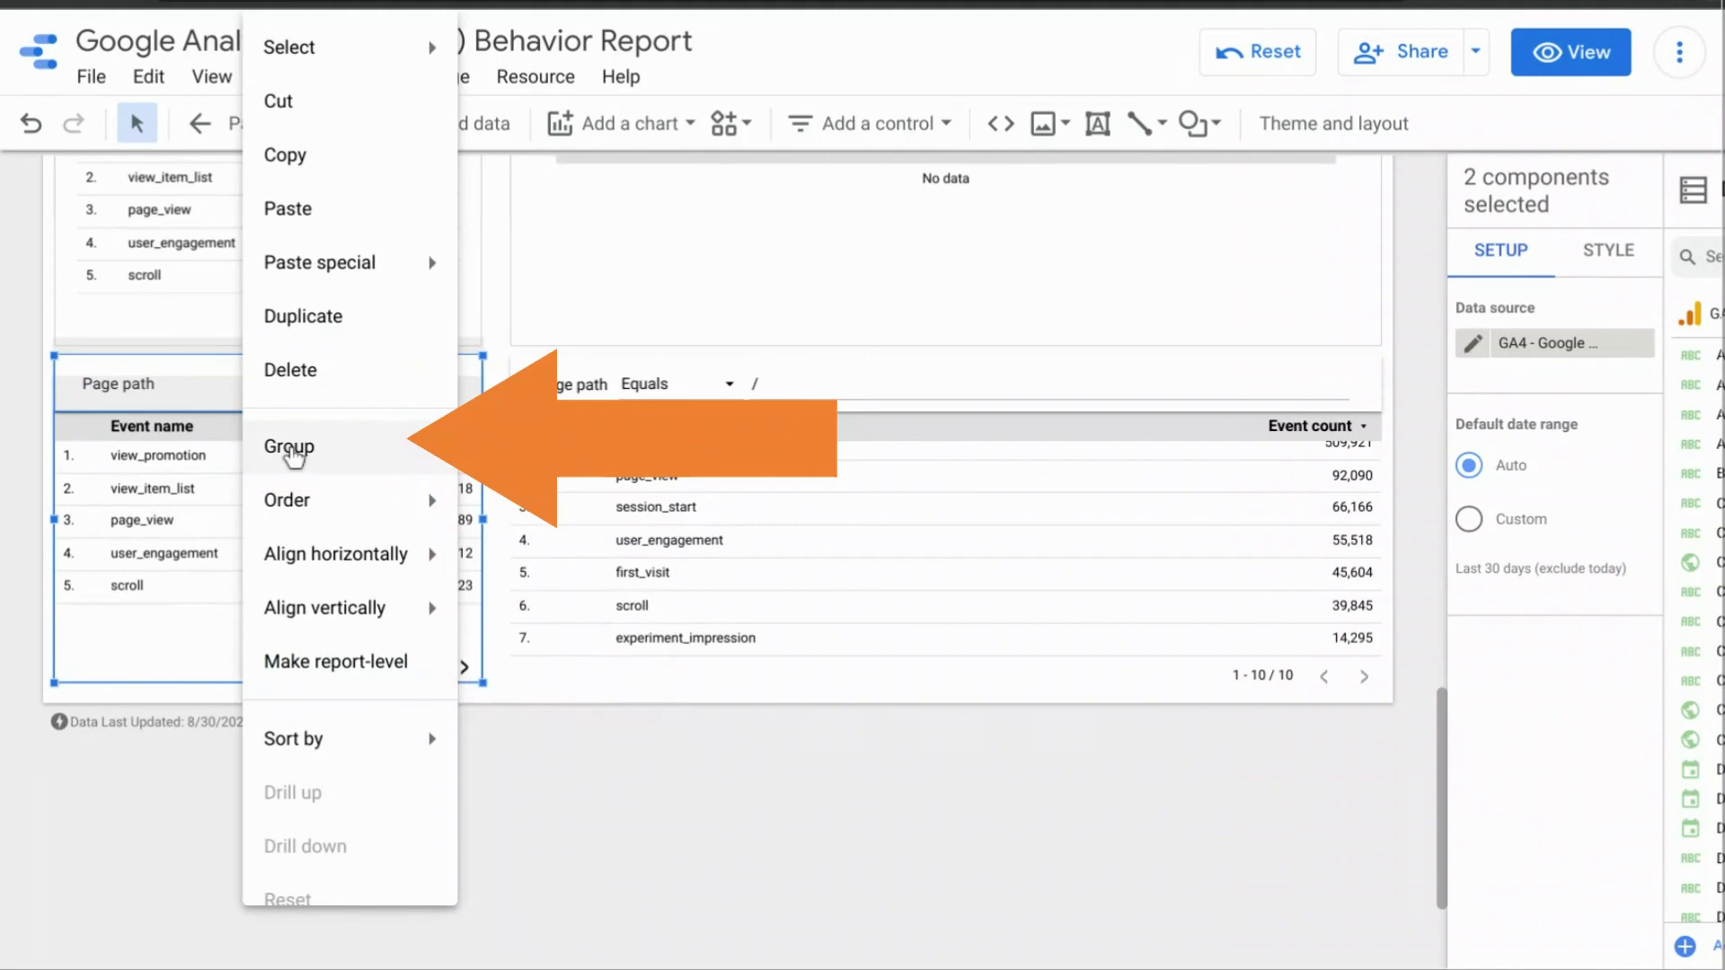
{"action": "left_click", "coordinate": [292, 450]}
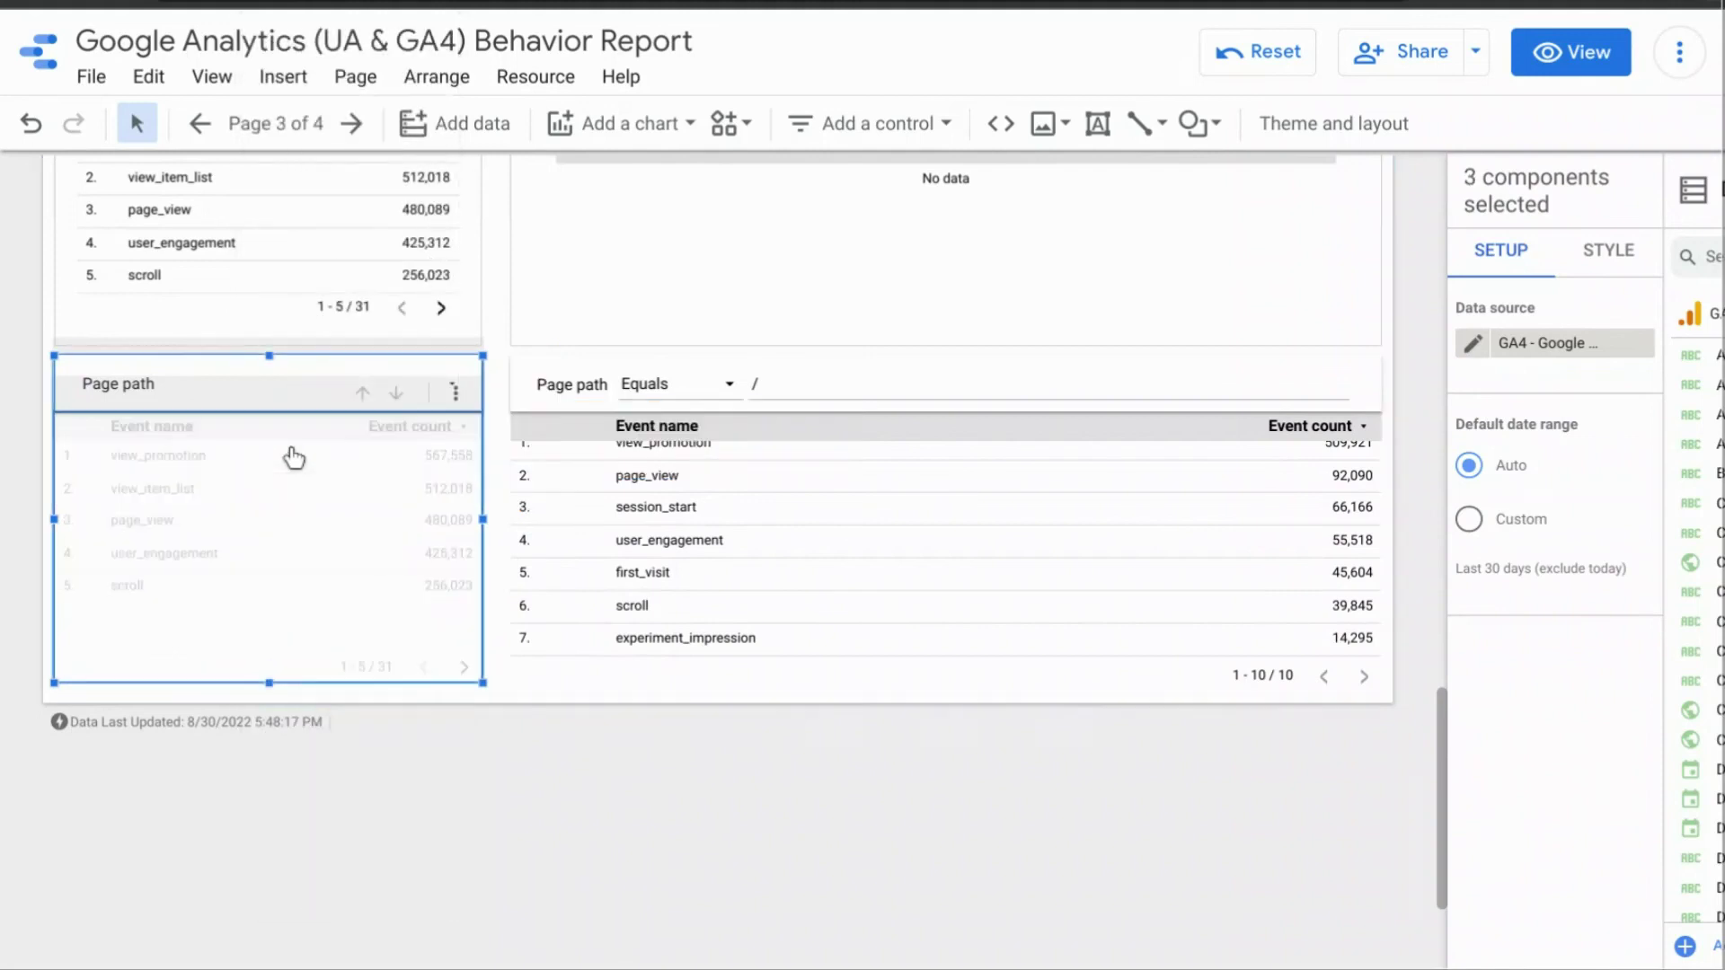
Review the Arrange menu options, then switch the Behavior Report to view mode.
{"action": "left_click", "coordinate": [439, 79]}
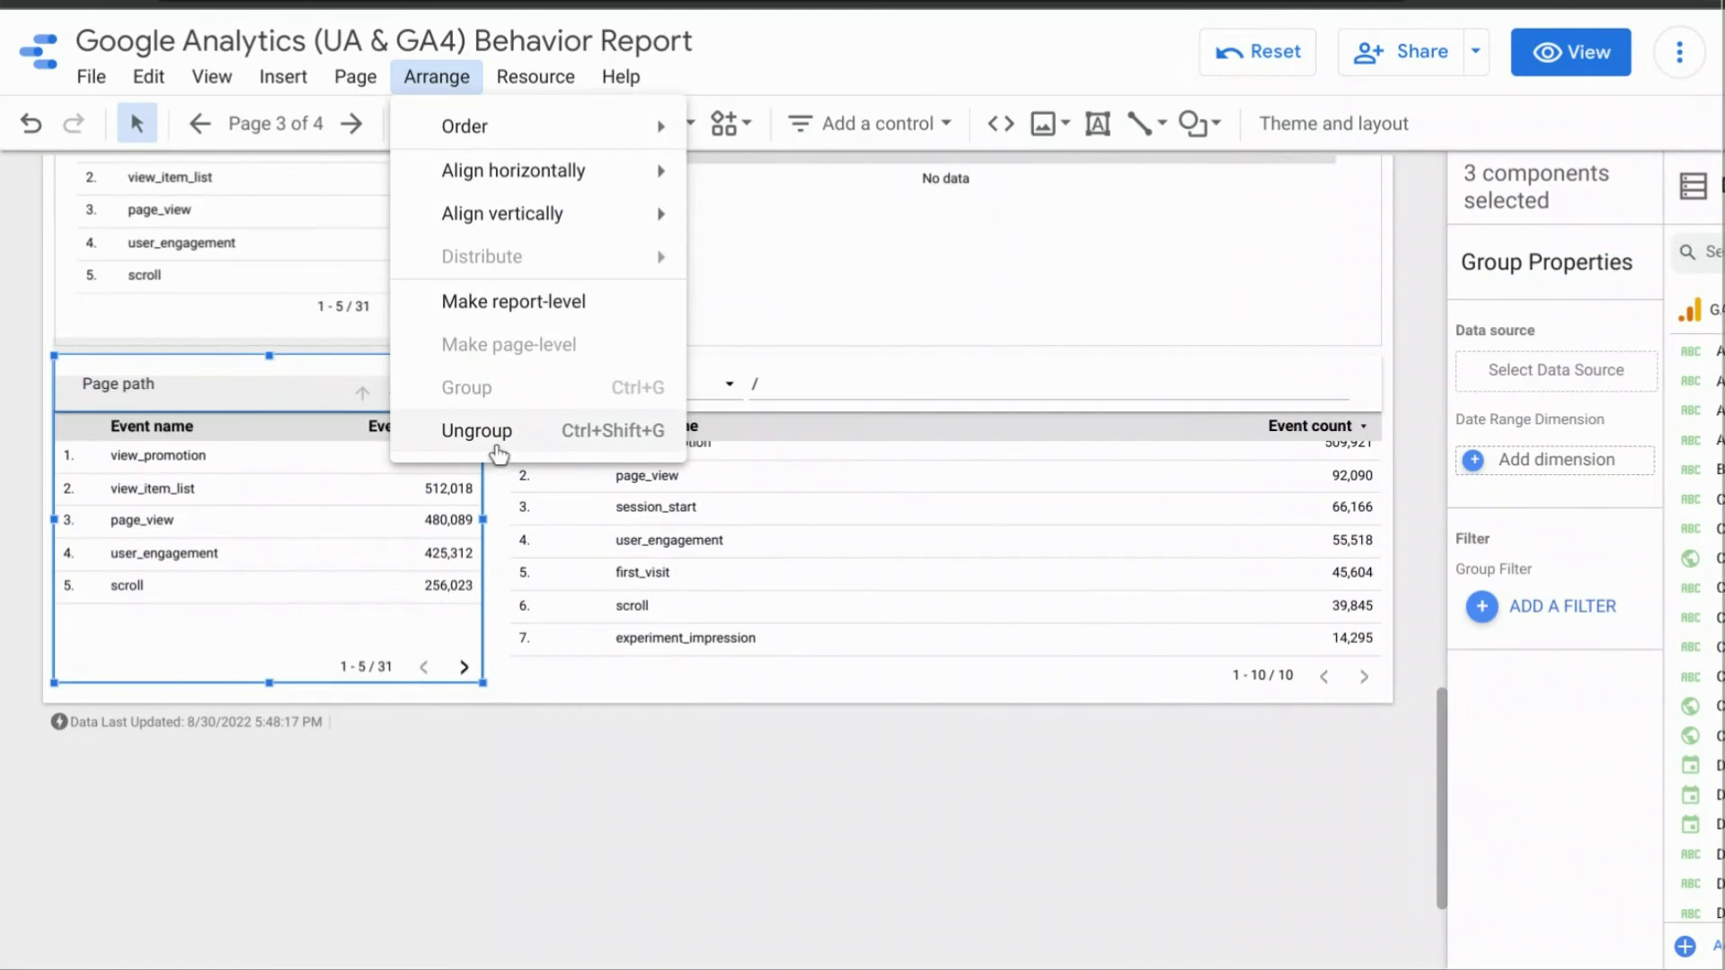
{"action": "left_click", "coordinate": [505, 688]}
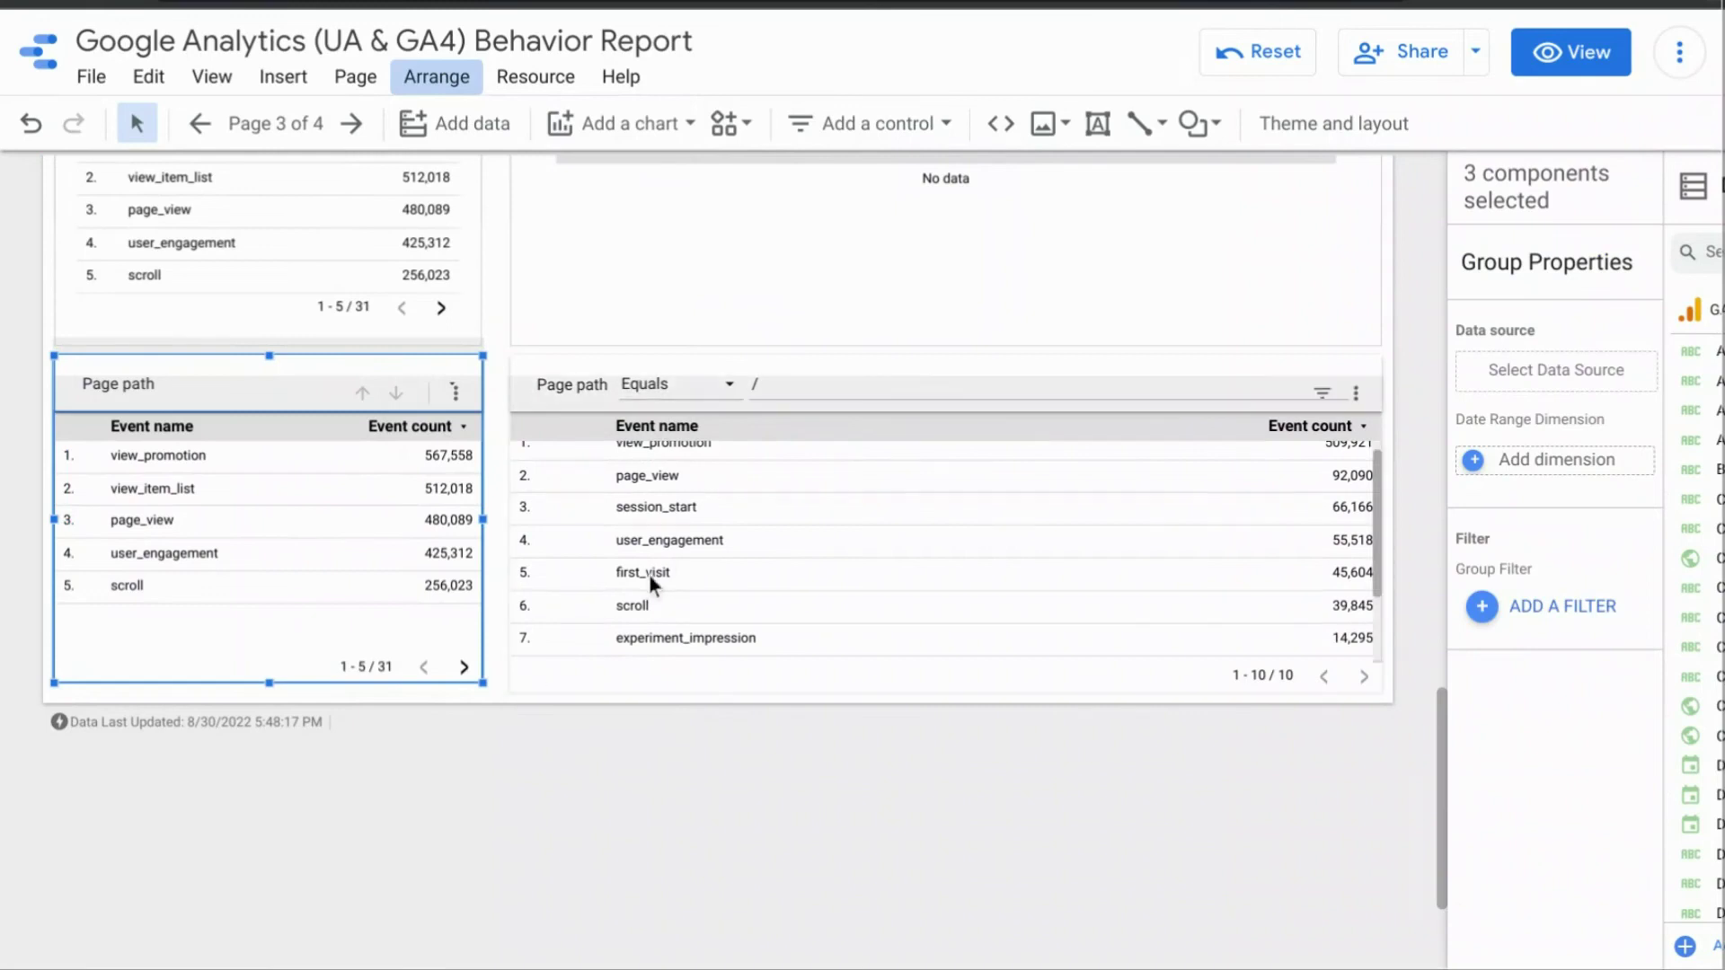
{"action": "left_click", "coordinate": [1589, 74]}
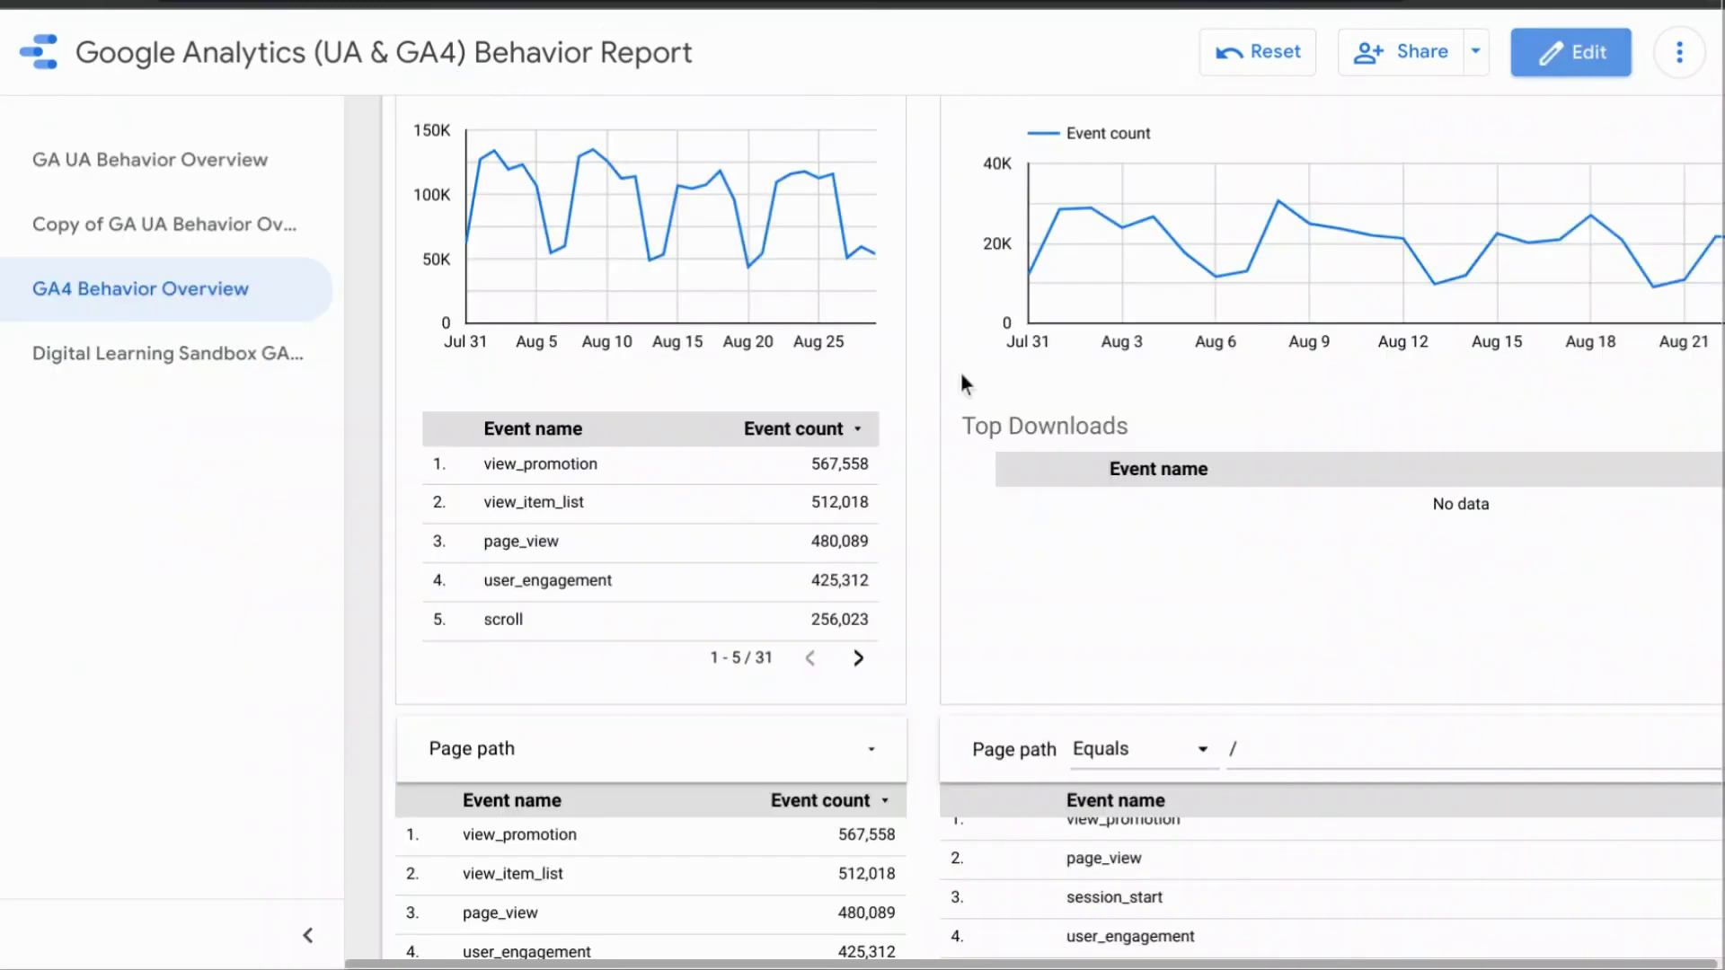
Limit the Page path drop-down to only /store.html, showing view_promotion at 57,571.
{"action": "scroll", "coordinate": [931, 586], "scroll_direction": "down", "scroll_amount": 3}
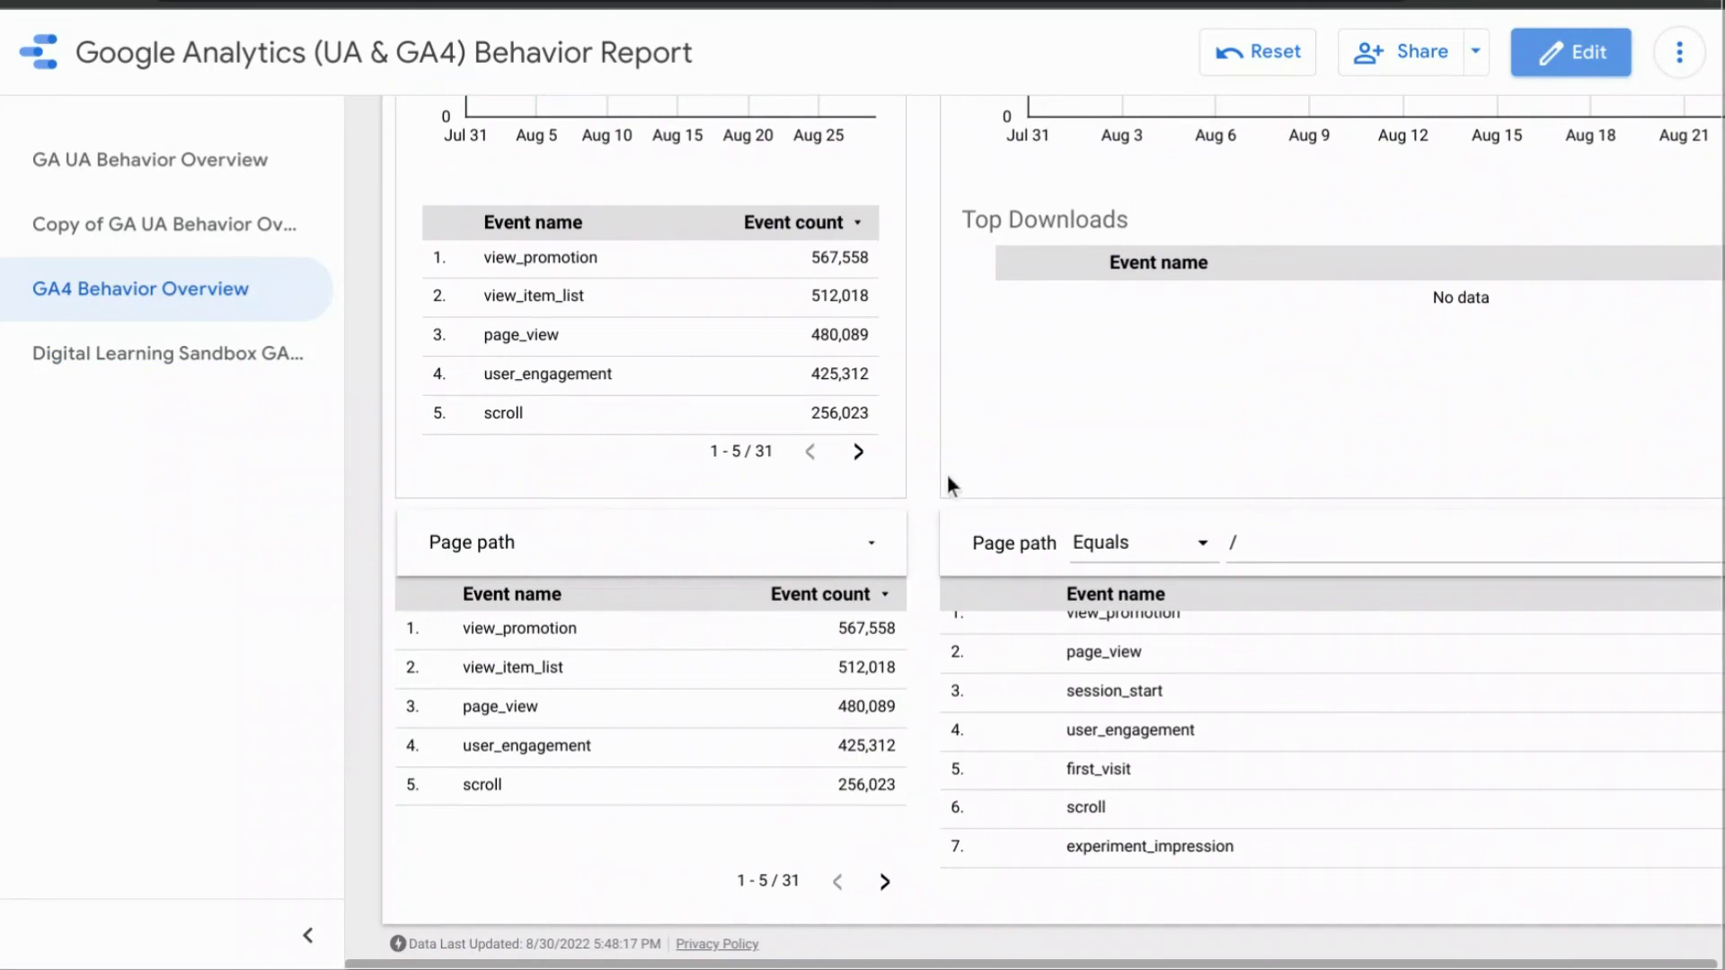
{"action": "left_click", "coordinate": [882, 540]}
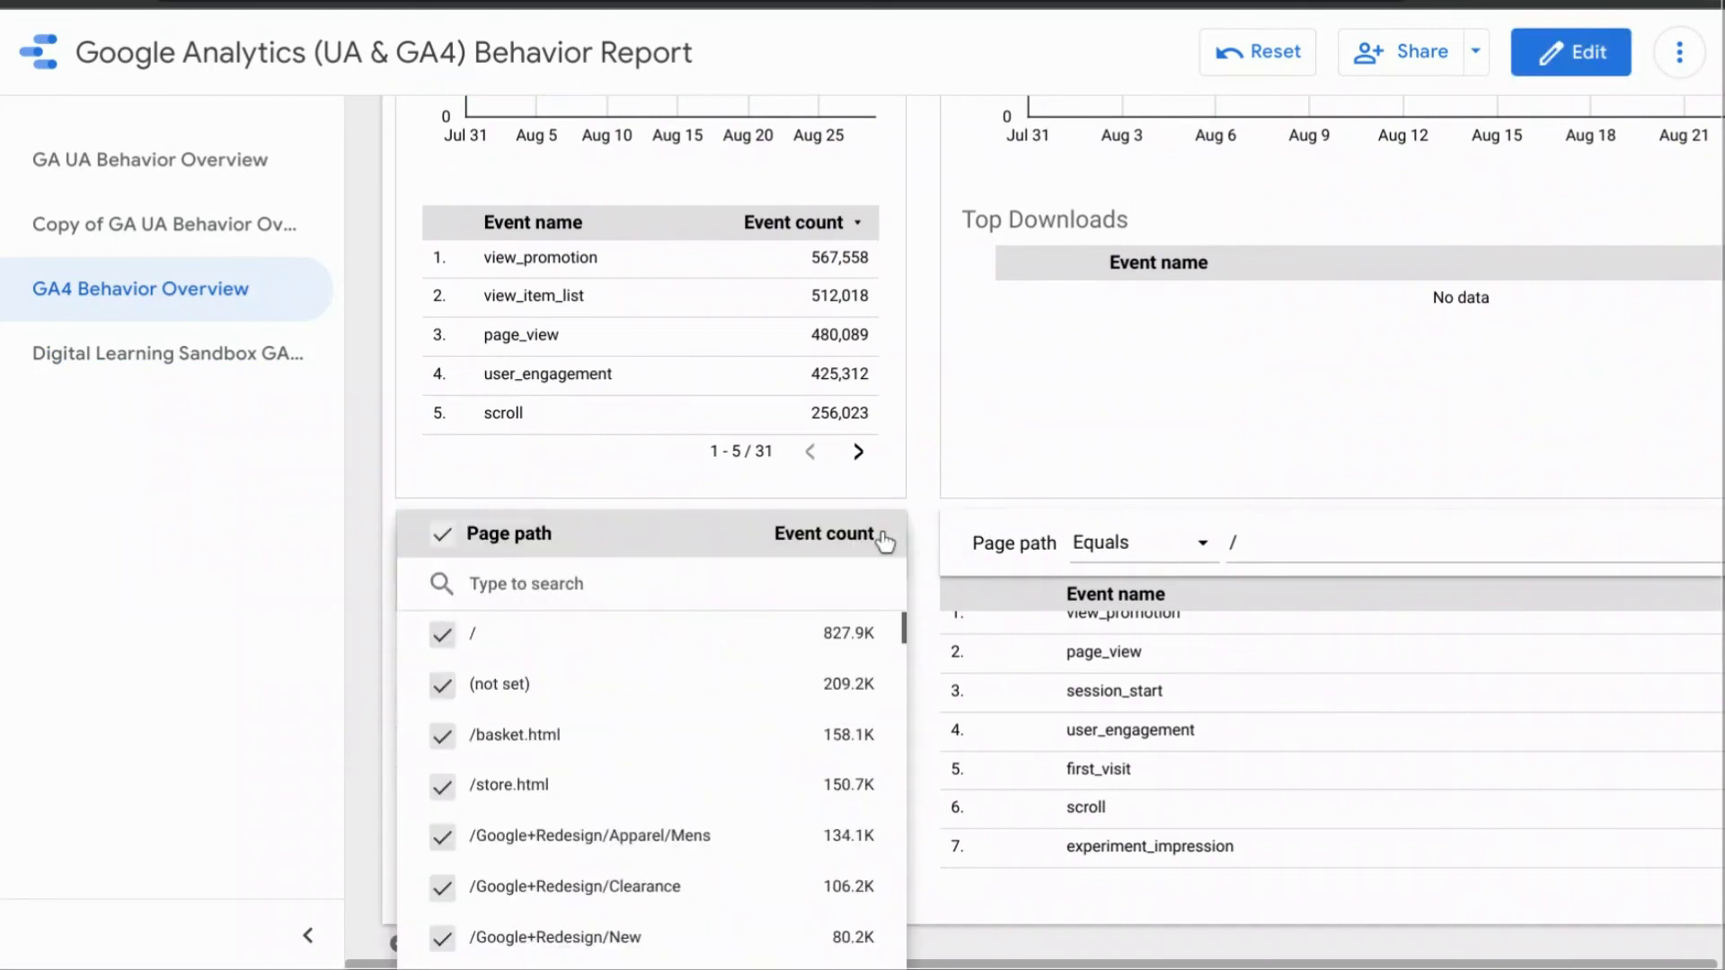
{"action": "scroll", "coordinate": [683, 642], "scroll_direction": "down", "scroll_amount": 3}
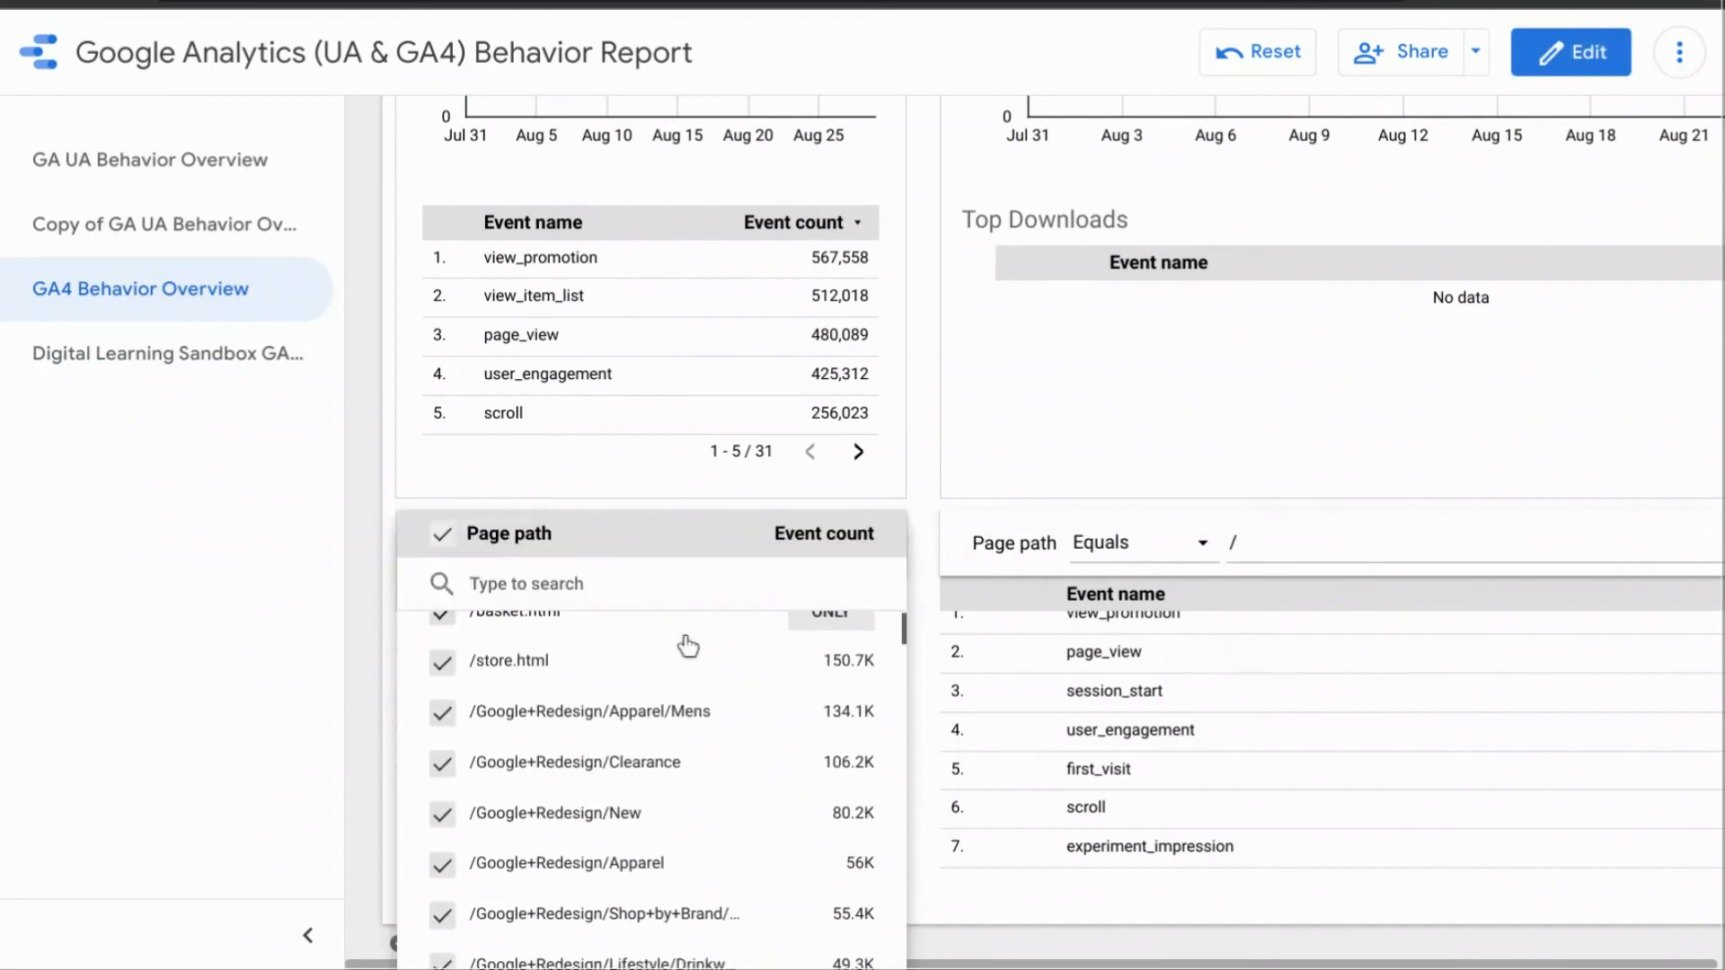
{"action": "left_click", "coordinate": [834, 660]}
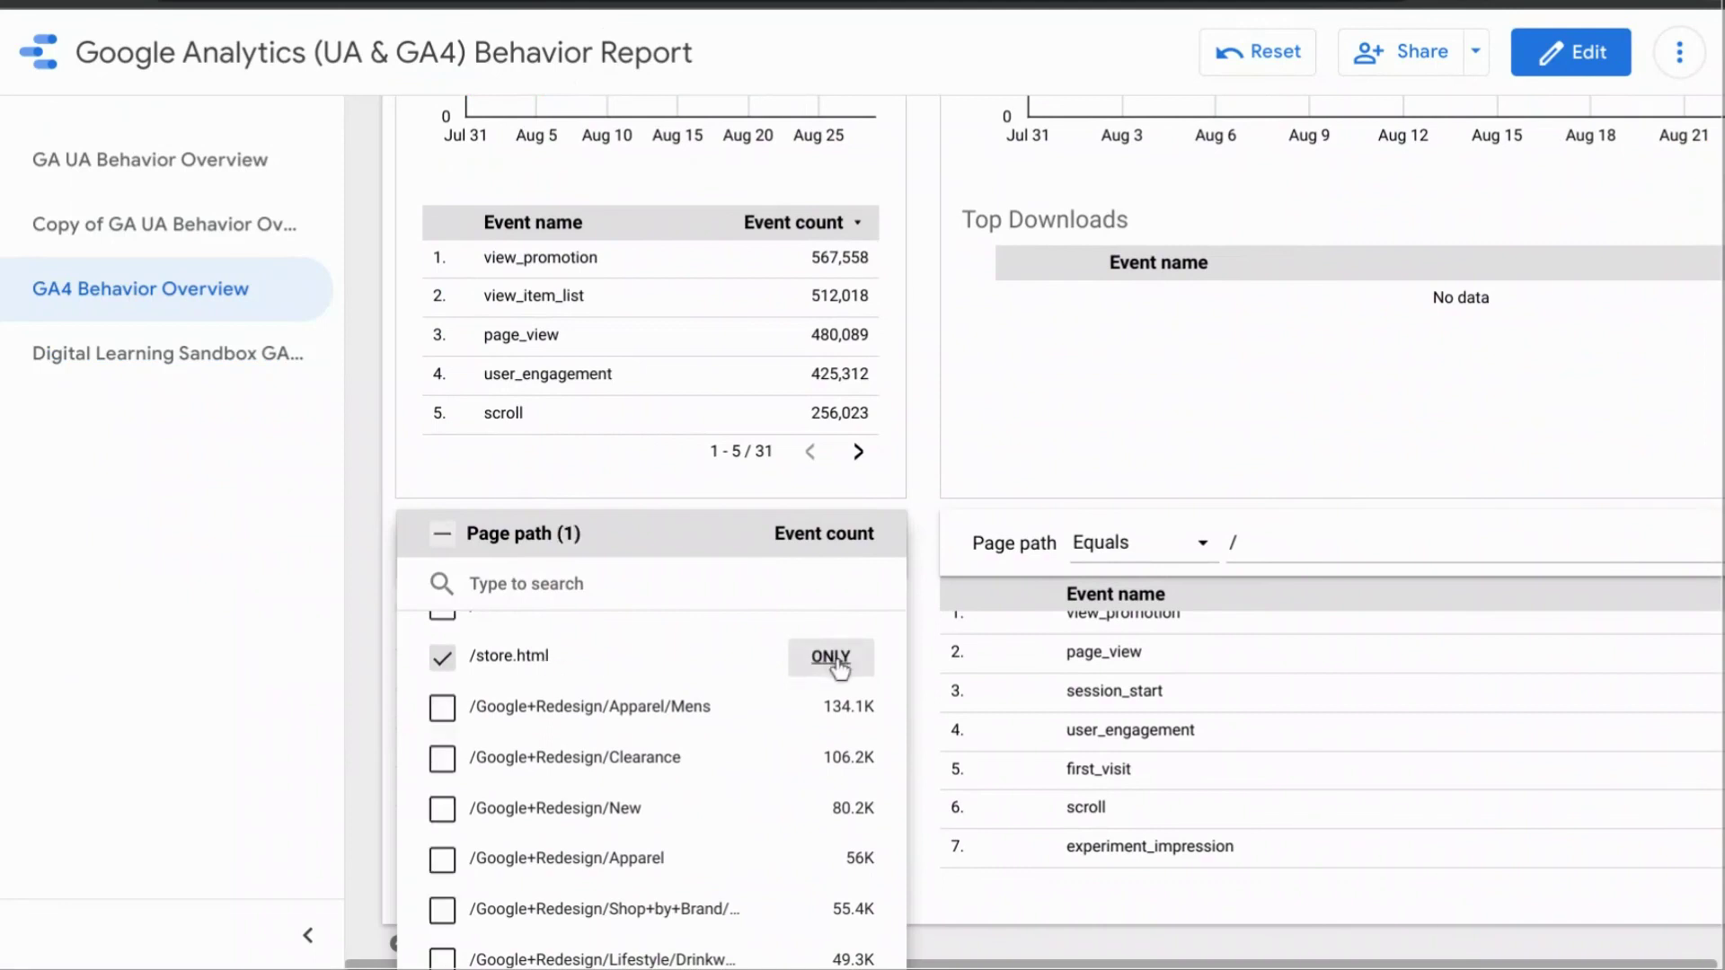
{"action": "left_click", "coordinate": [924, 511]}
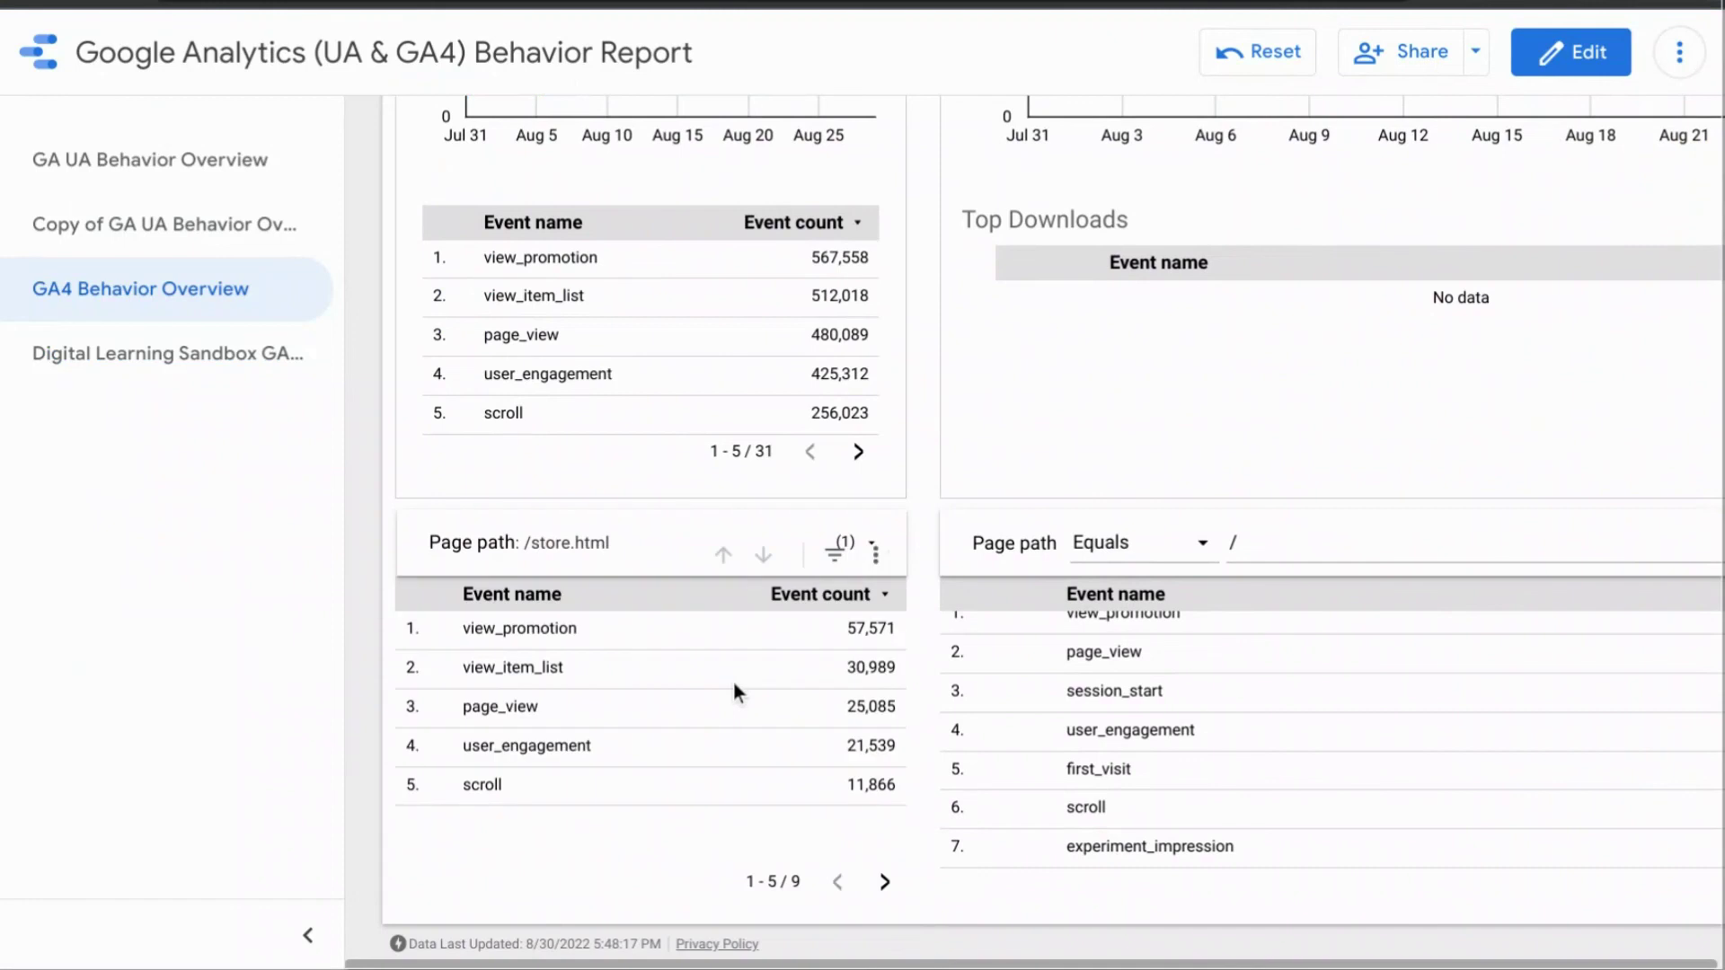